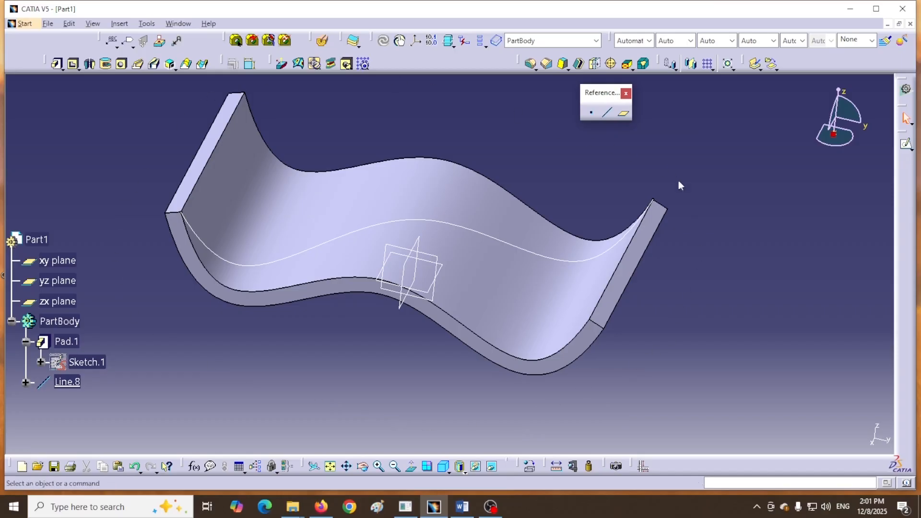
- Set the colour of the white curve on the wavy surface (Line.8) to blue and its thickness to 4: 1 mm
right_click(436, 222)
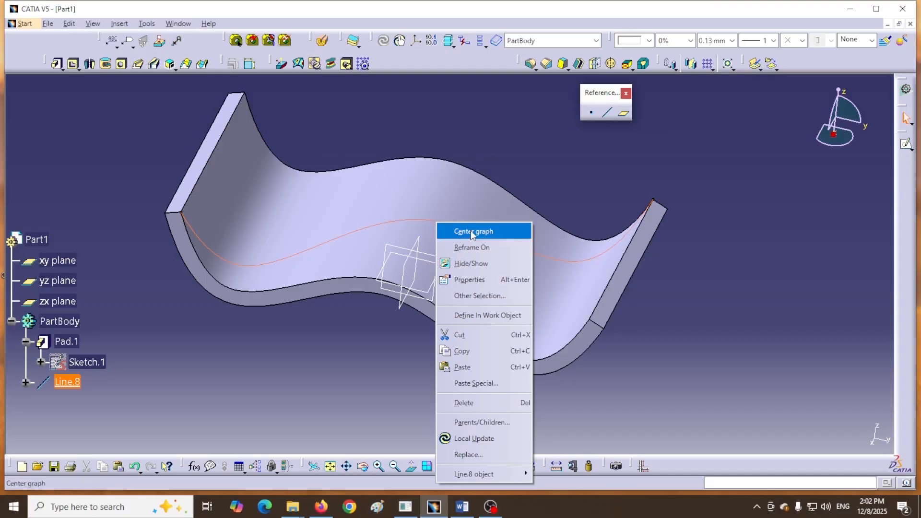
click(470, 285)
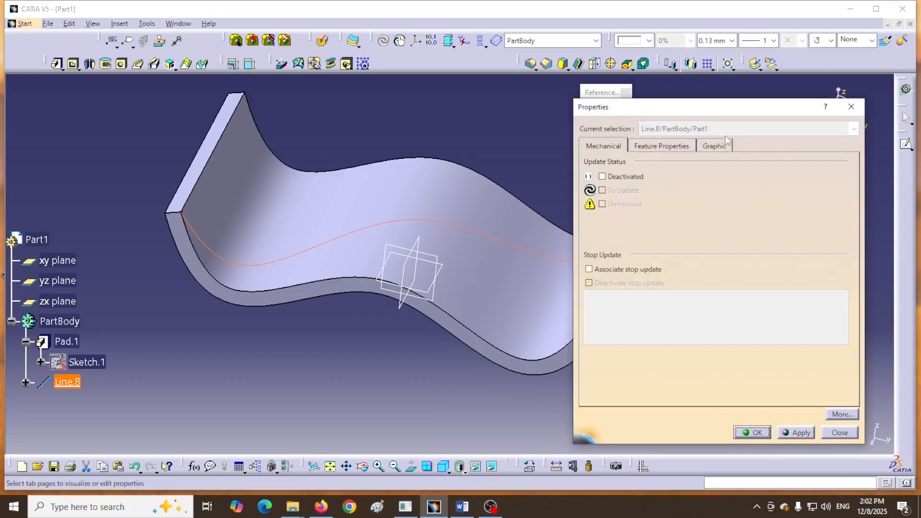
click(714, 146)
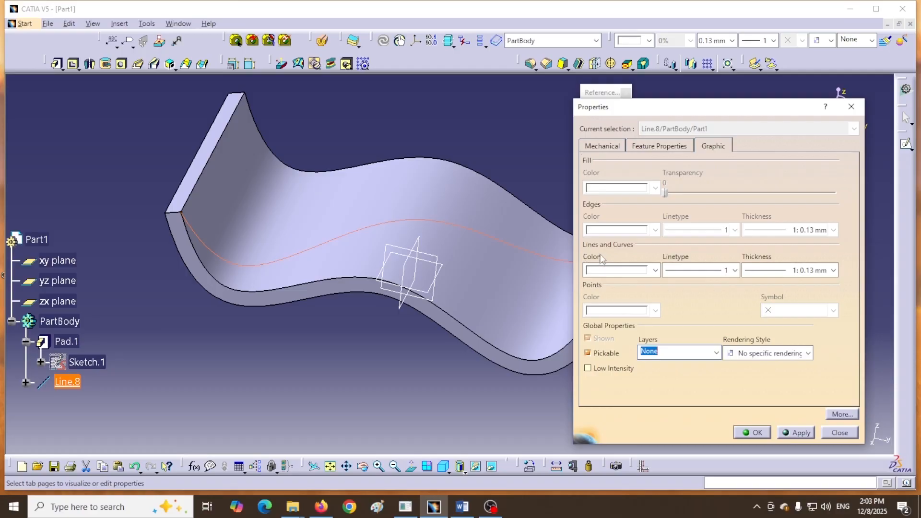
click(655, 271)
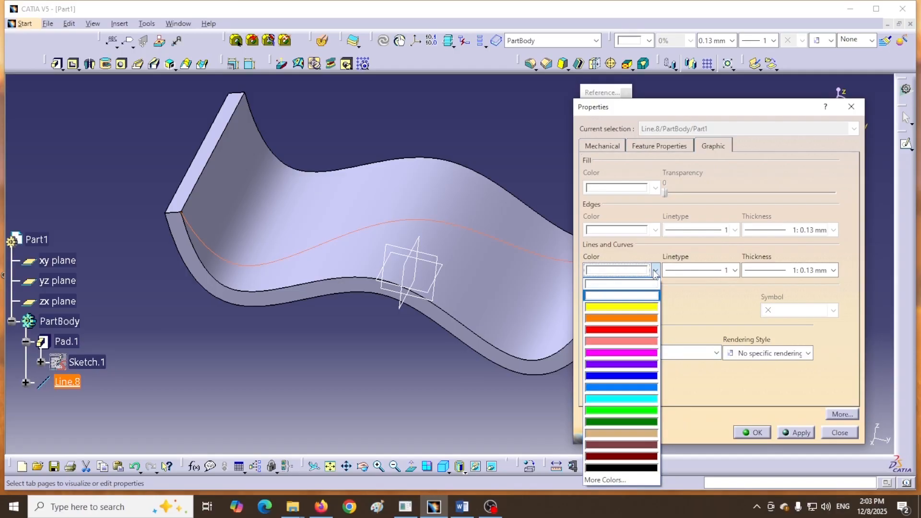
click(614, 376)
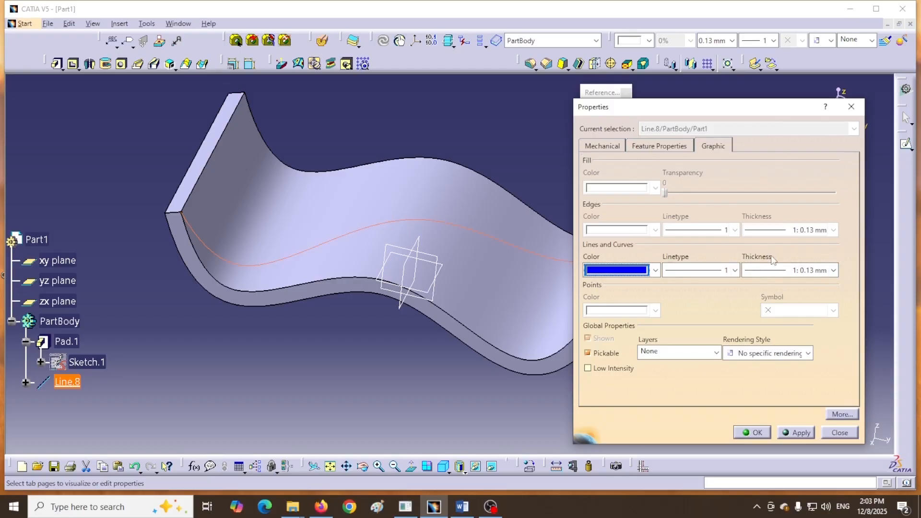
click(834, 270)
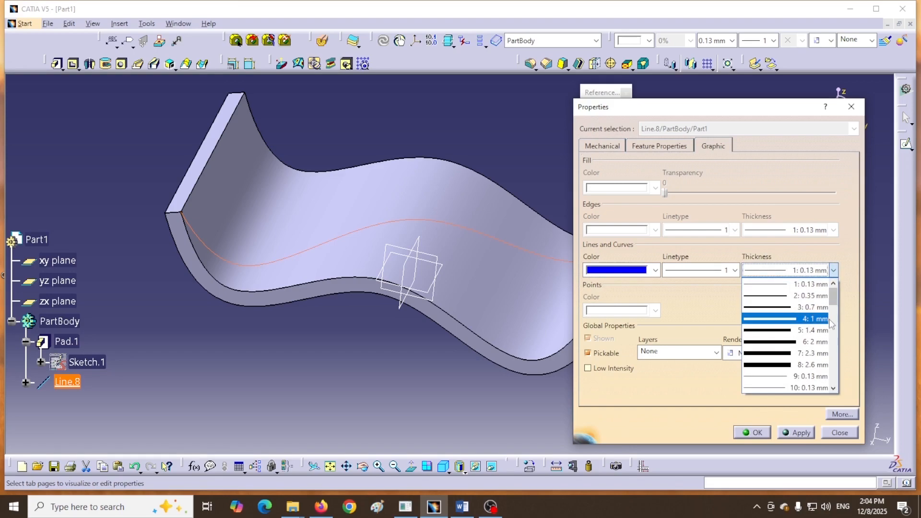
click(782, 324)
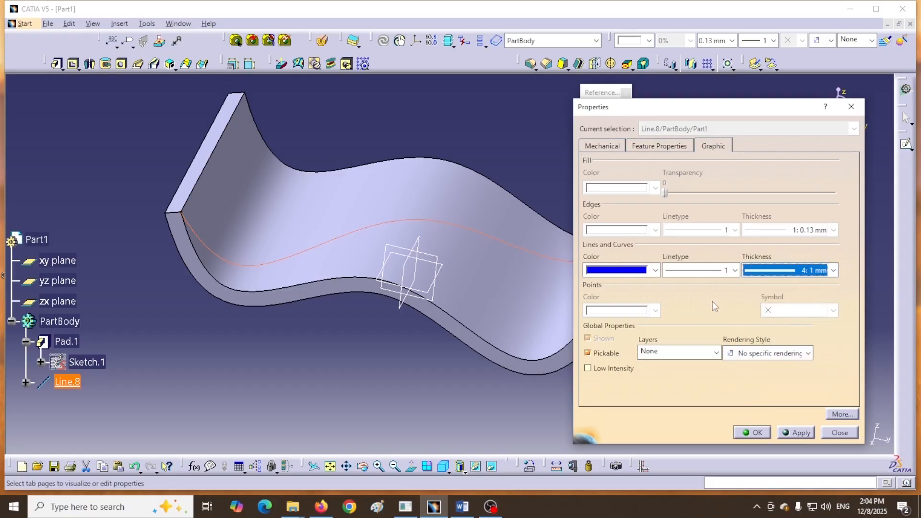
click(751, 432)
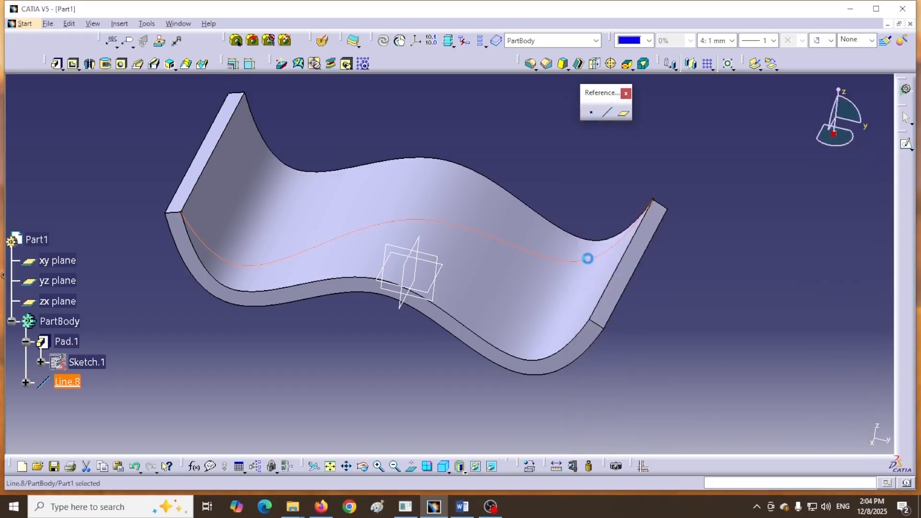
click(551, 185)
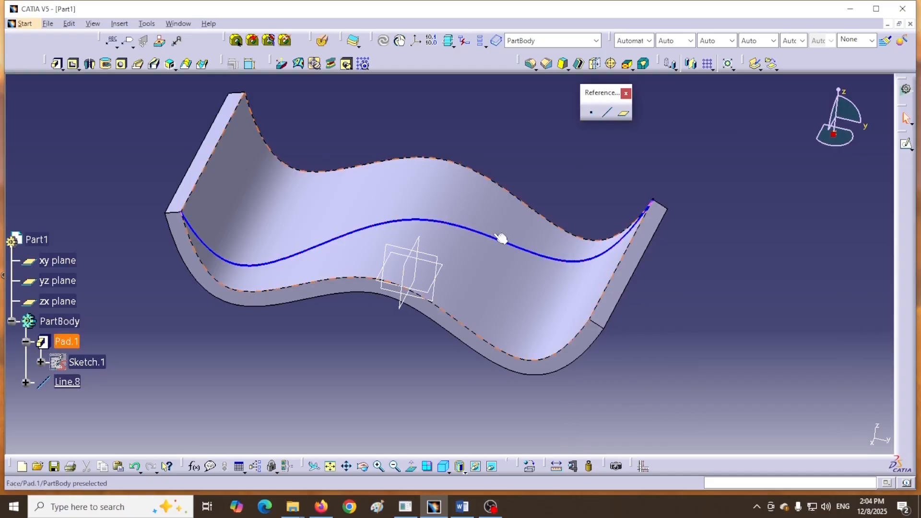
- Create an On curve point on the blue curve near its middle crest, about 253 mm along it from the default extremity
click(591, 114)
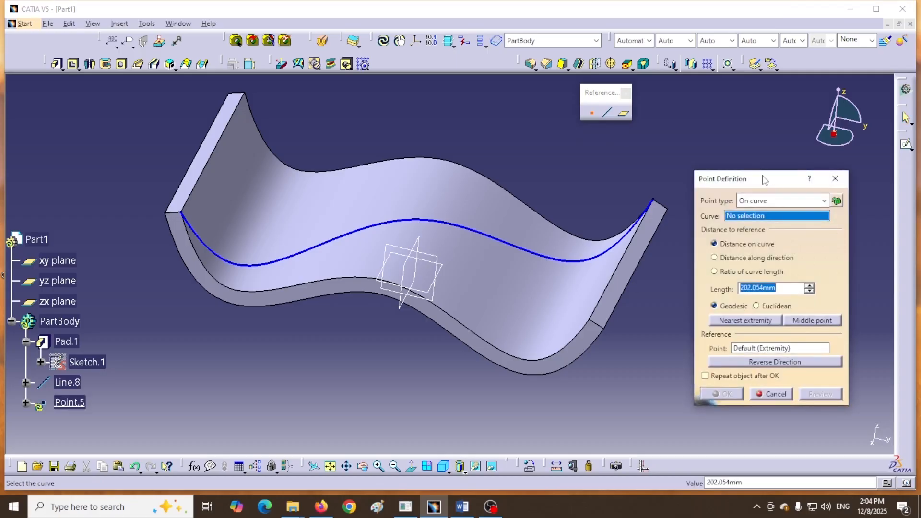
drag(763, 176, 751, 165)
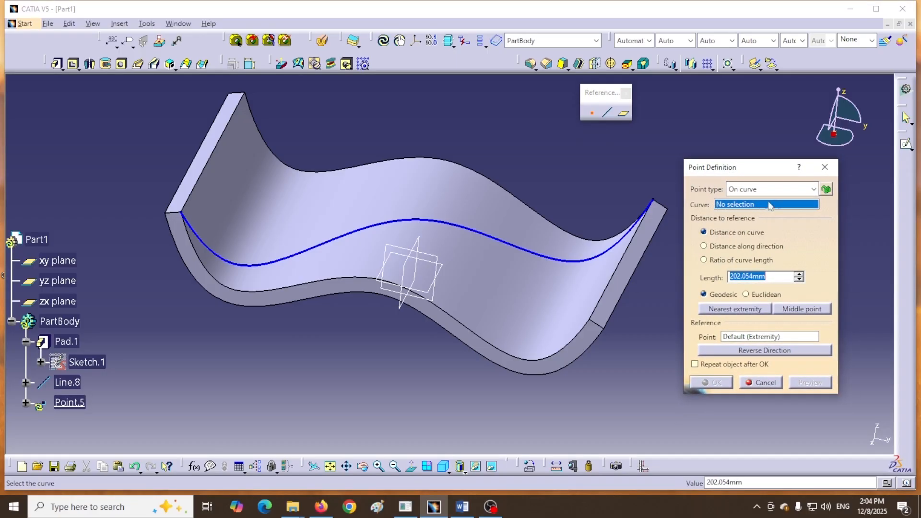
click(807, 190)
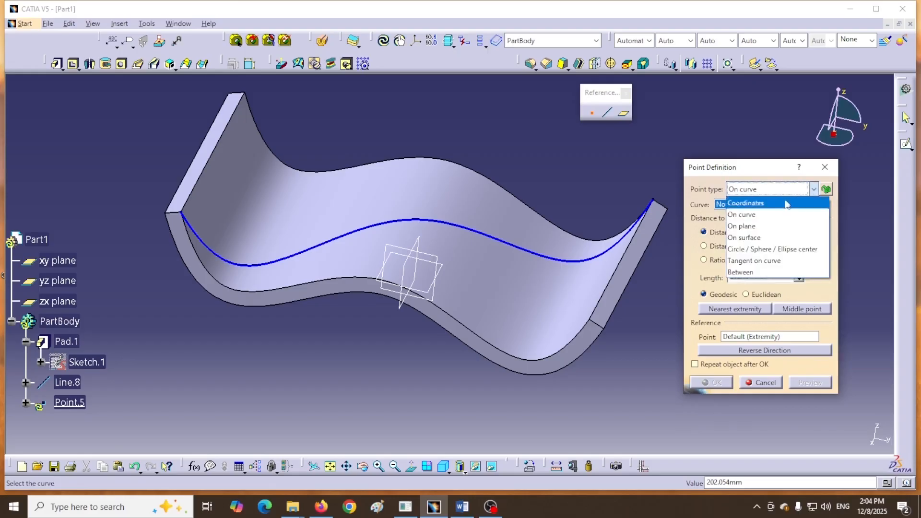
click(749, 216)
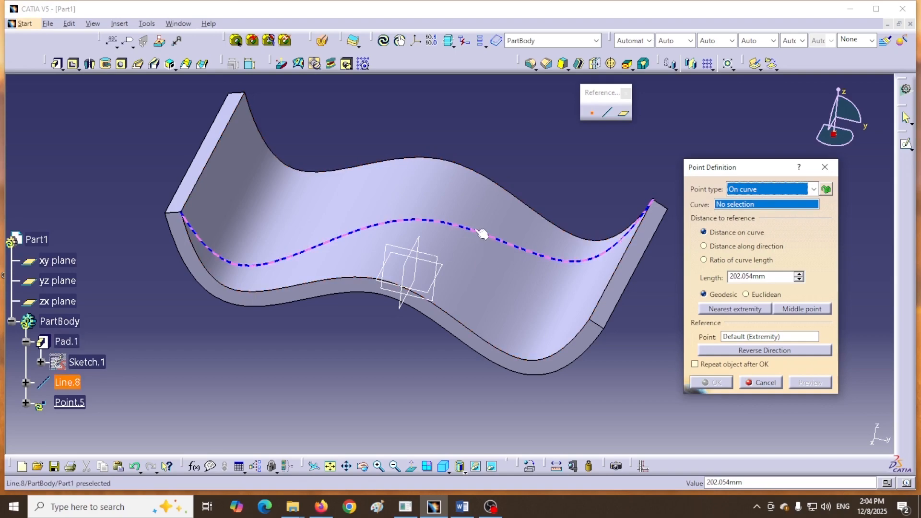
click(494, 239)
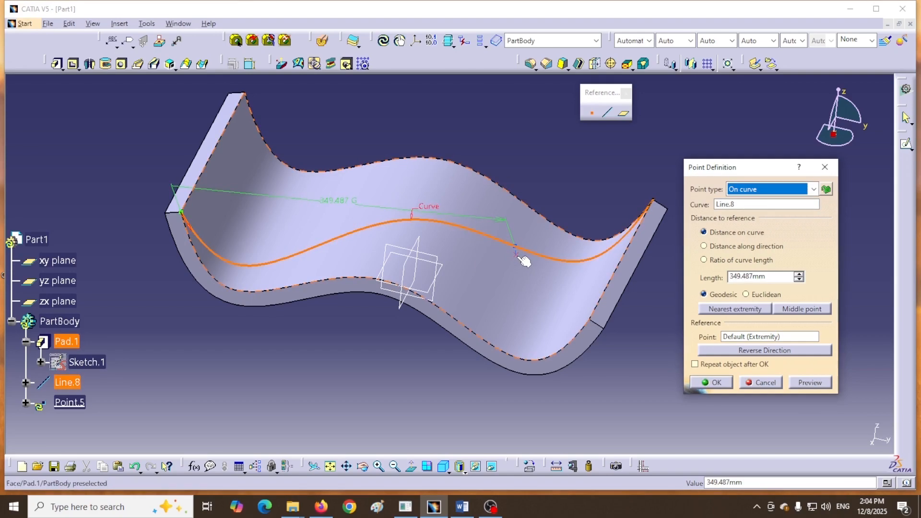
drag(524, 261, 424, 223)
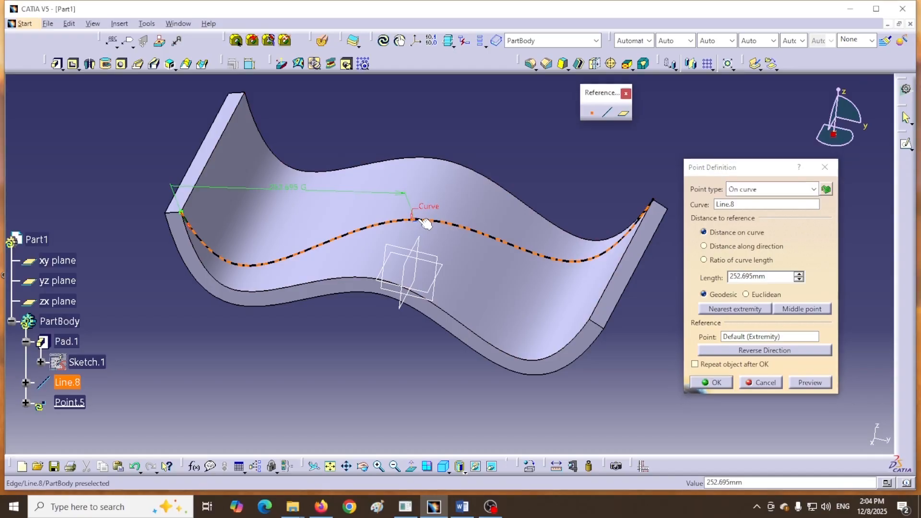
click(711, 383)
- Change the new point's graphic properties to a yellow colour and the star symbol
right_click(435, 243)
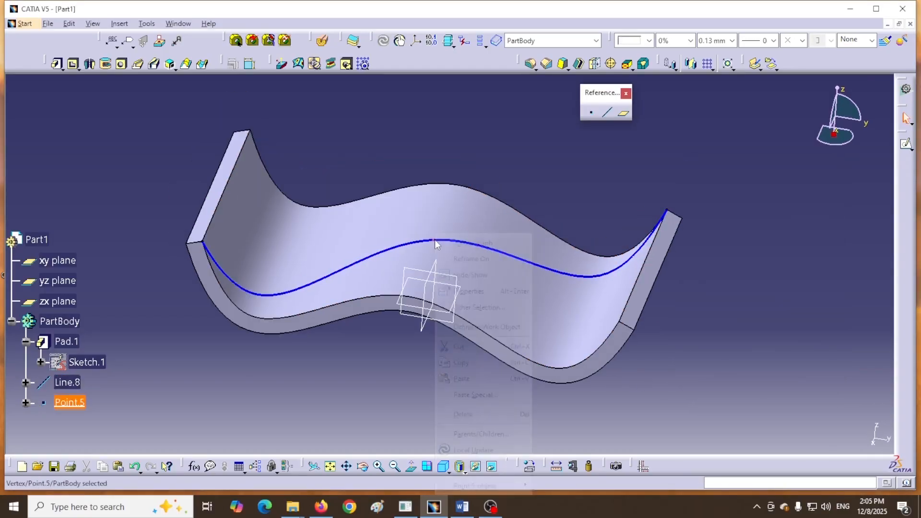
click(472, 295)
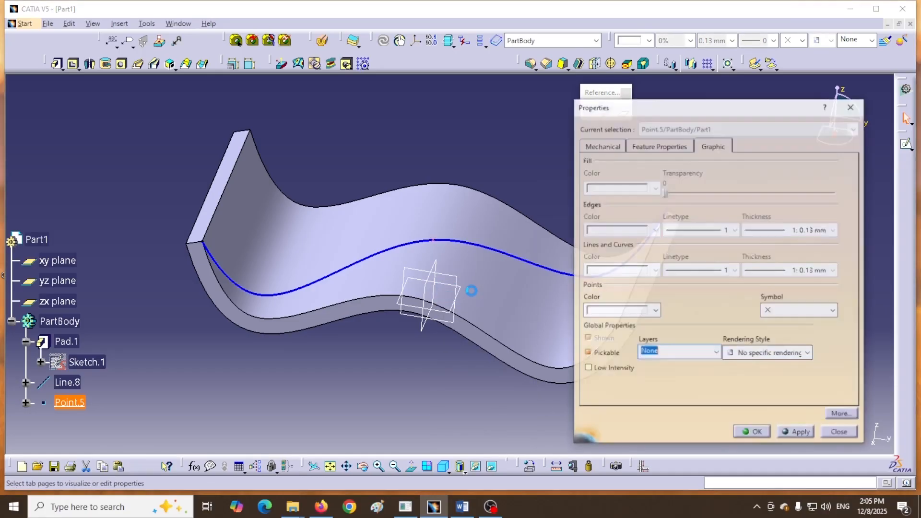
click(713, 148)
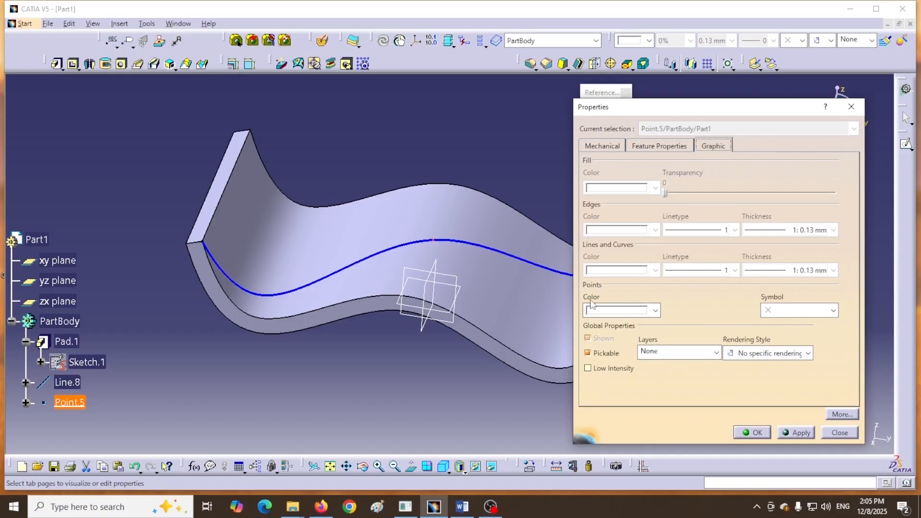
click(655, 311)
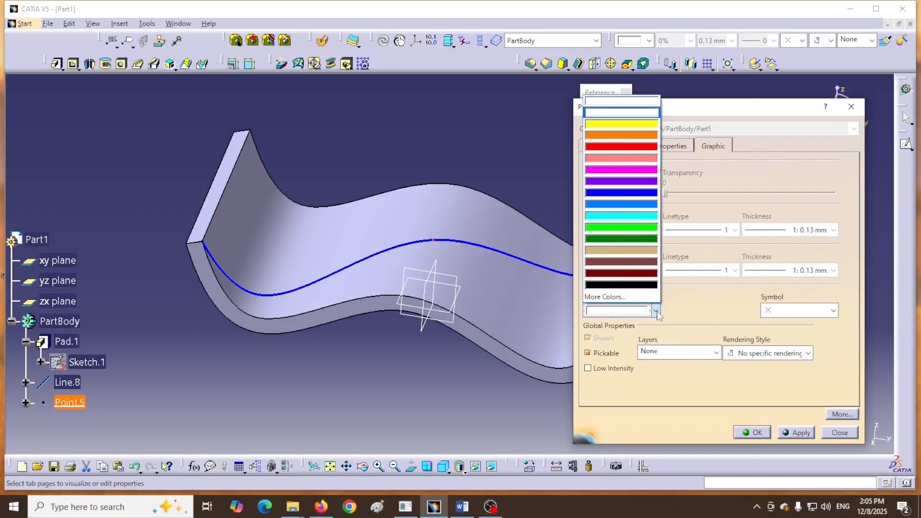
click(607, 125)
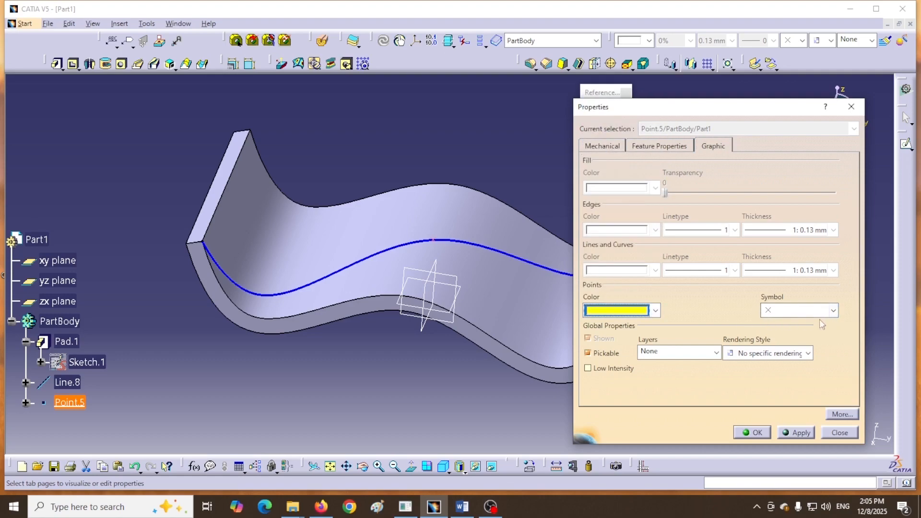
click(834, 312)
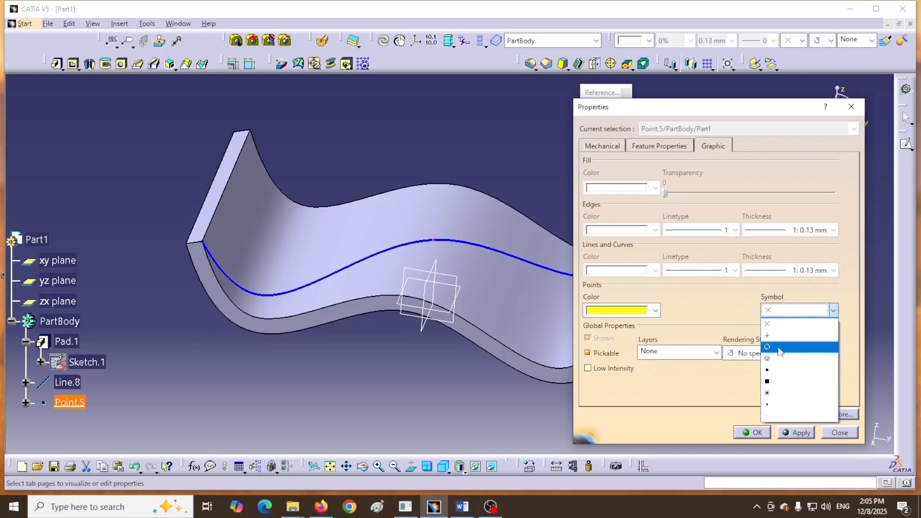
click(769, 393)
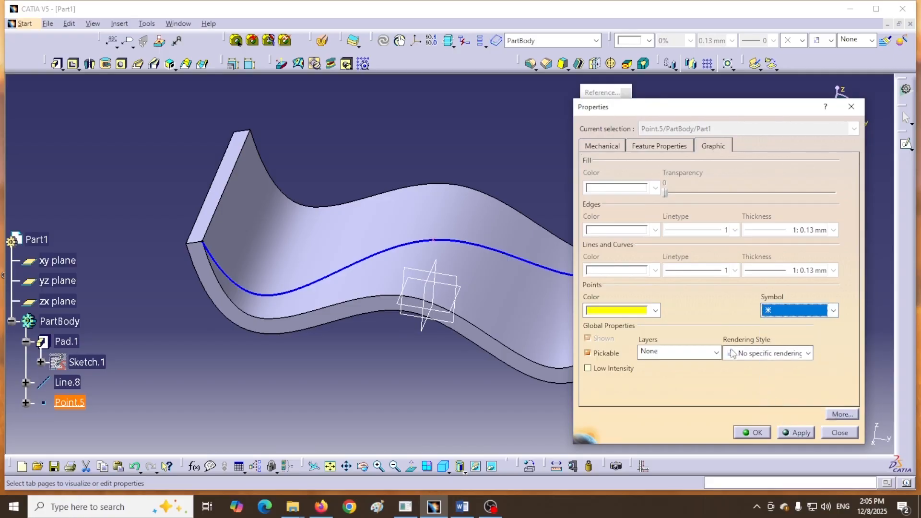
click(751, 432)
click(472, 154)
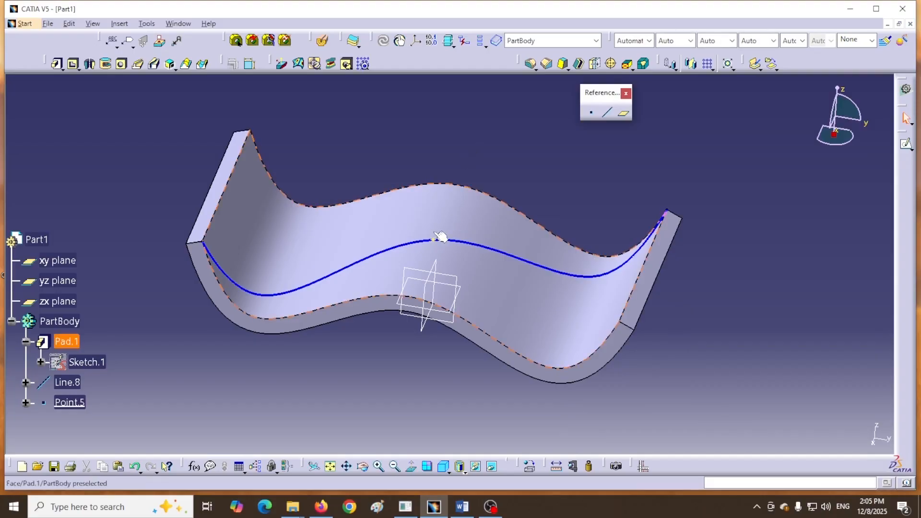
- Start a reference line of type Angle/Normal to curve, using the blue curve as its curve
click(607, 115)
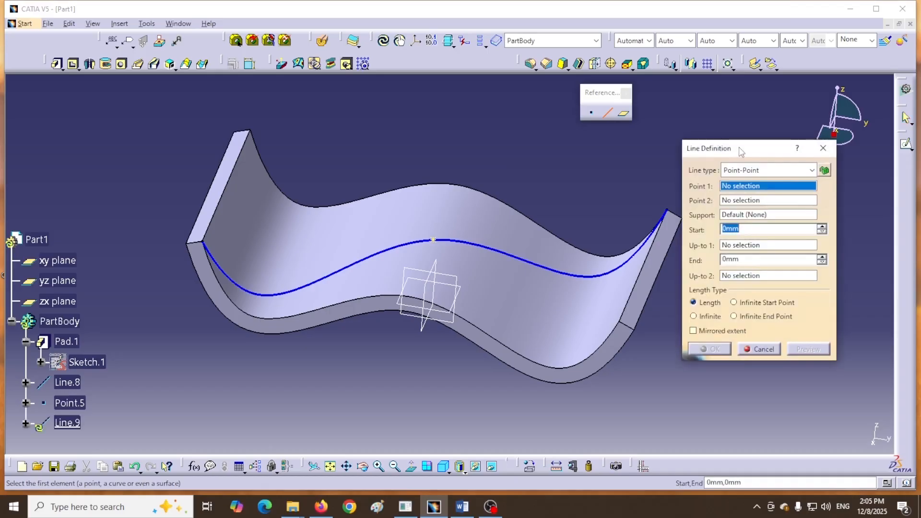
drag(738, 153, 763, 187)
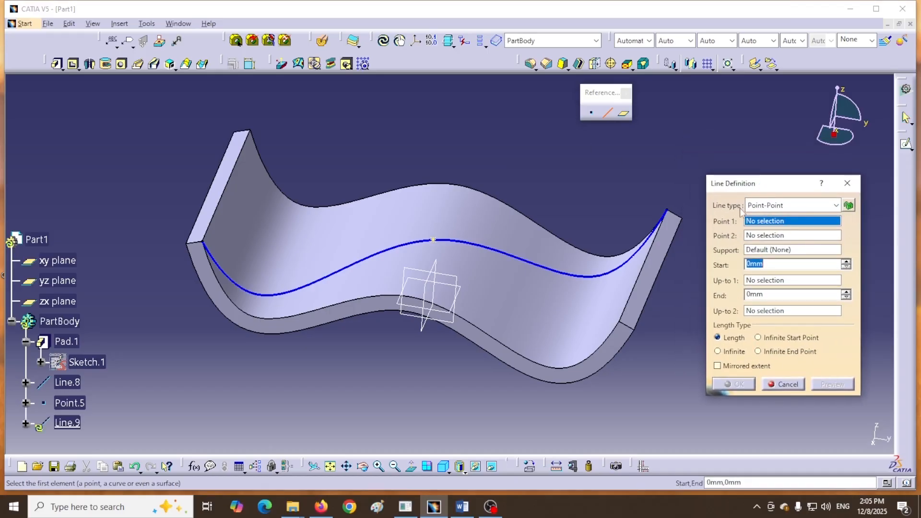
click(835, 205)
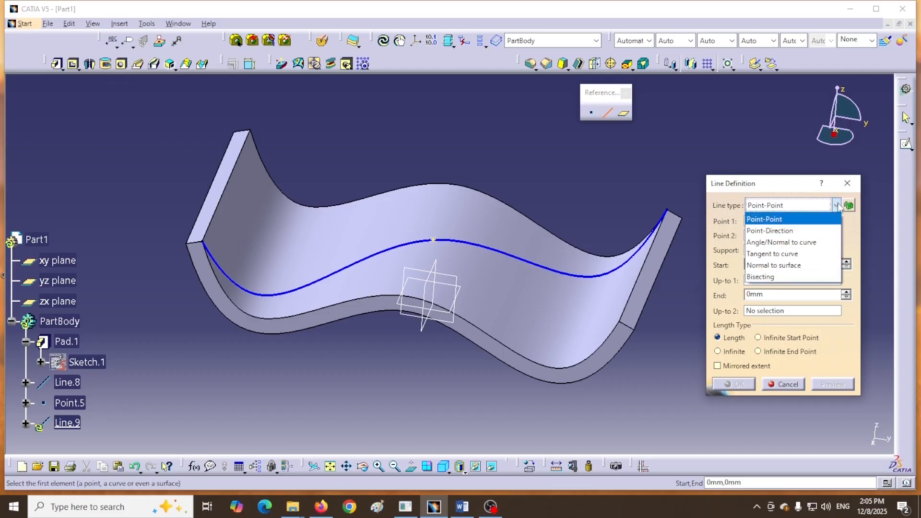
click(781, 244)
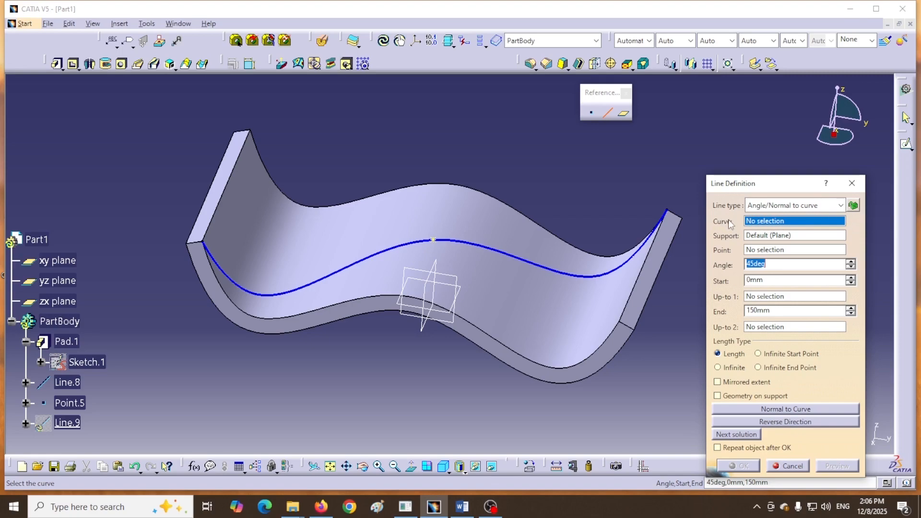
click(521, 259)
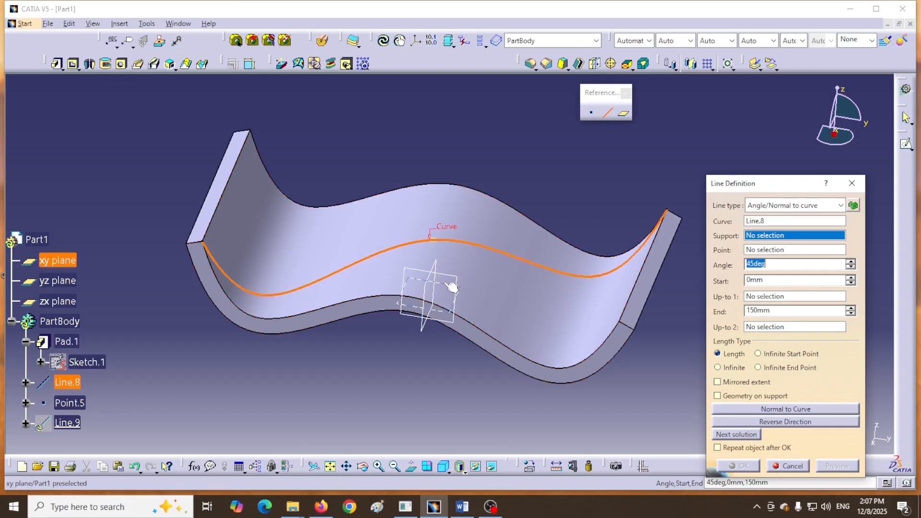
- Use the xy plane as the line's support and the yellow point on the curve as its starting point
middle_drag(409, 369, 410, 307)
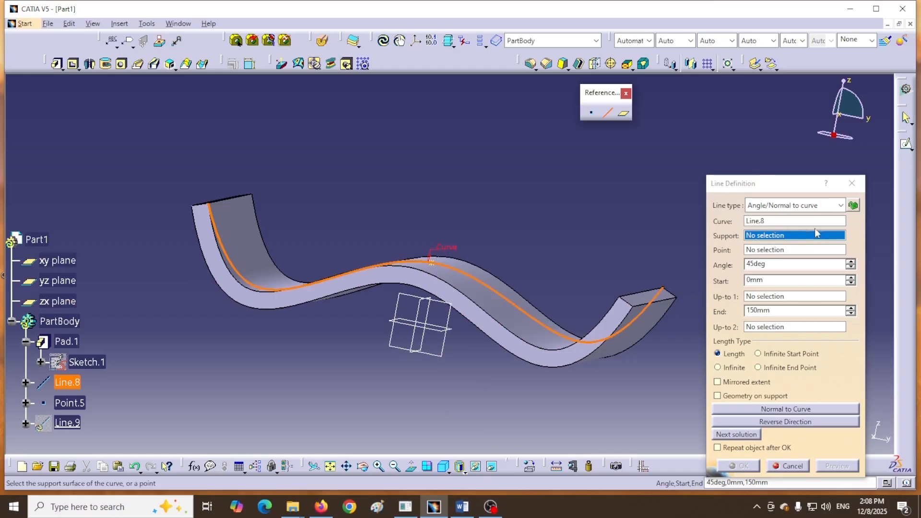
click(57, 261)
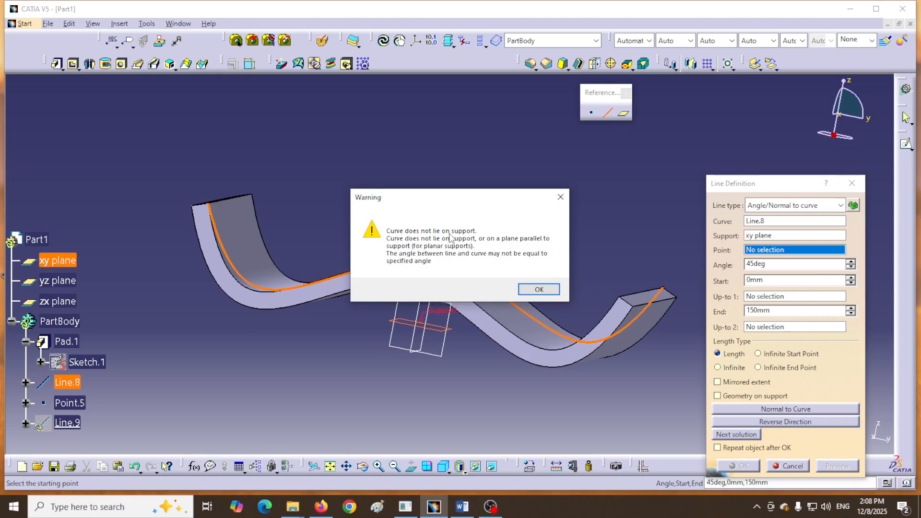
click(538, 291)
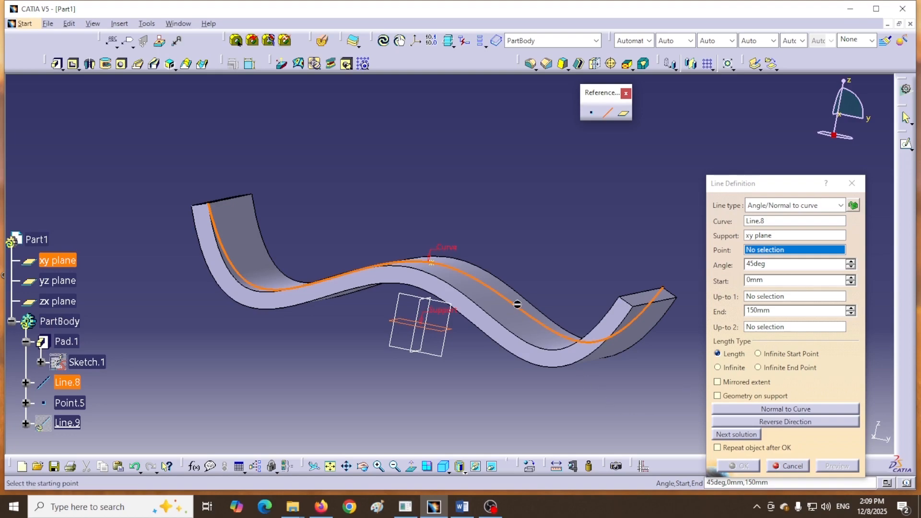
middle_drag(536, 231, 419, 201)
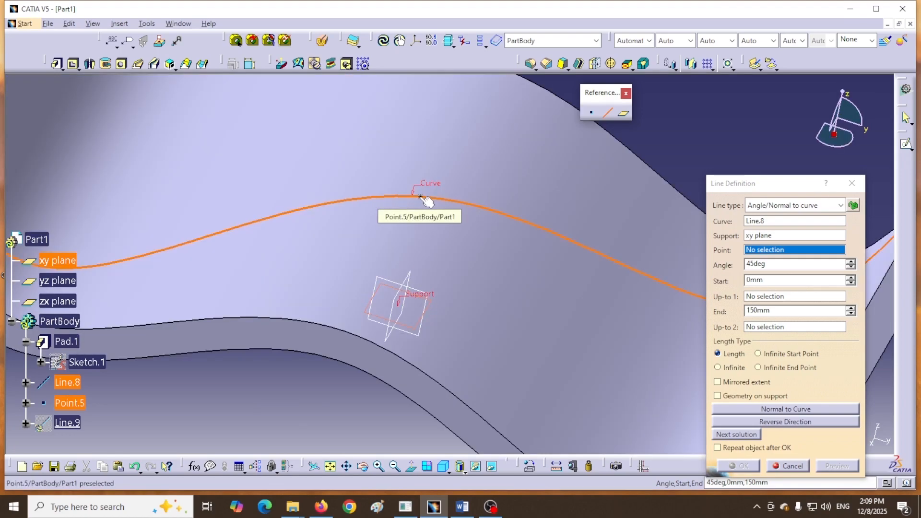
click(422, 196)
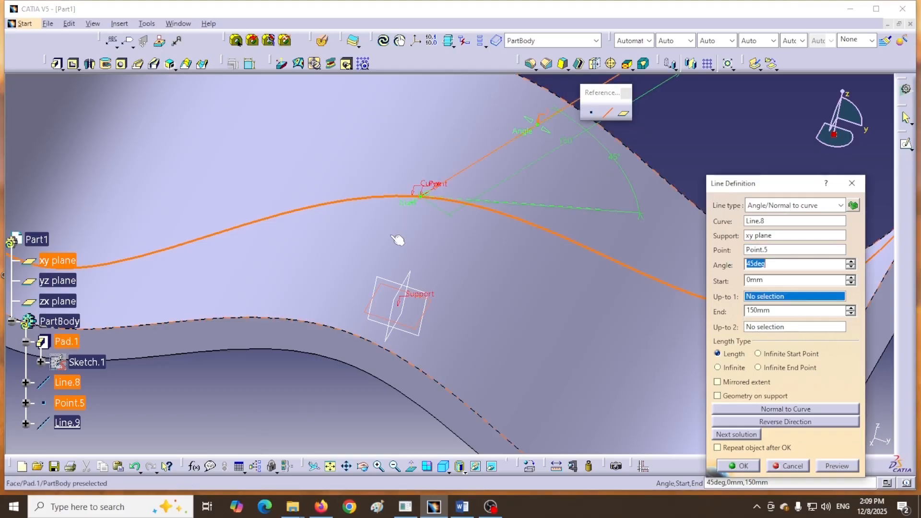
- Set the reference line's angle to 45deg
middle_drag(679, 148, 561, 250)
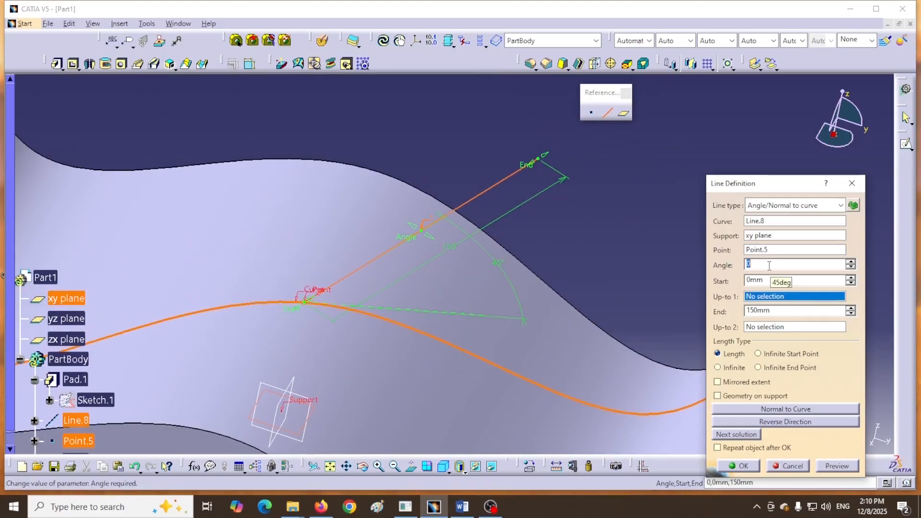
drag(769, 265, 740, 269)
text(45deg)
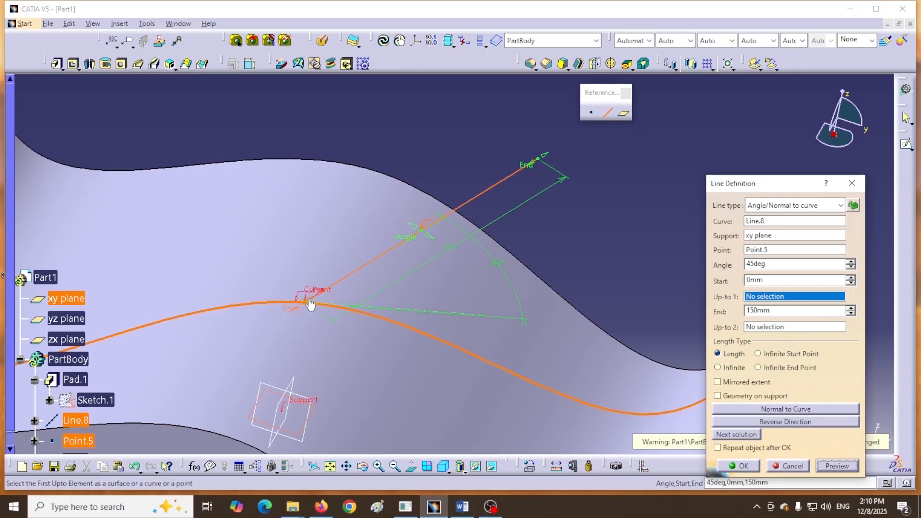
- Raise the reference line's start offset to 35 mm
click(851, 278)
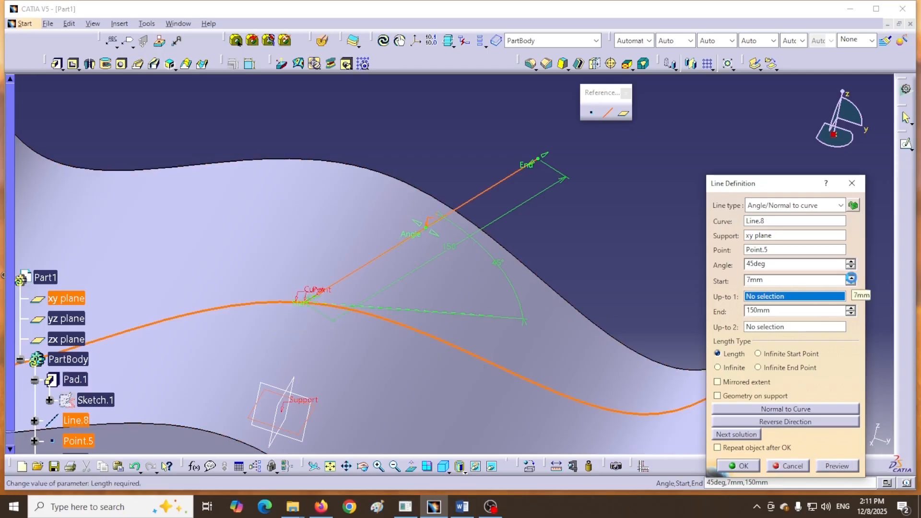
click(851, 278)
click(850, 278)
click(851, 277)
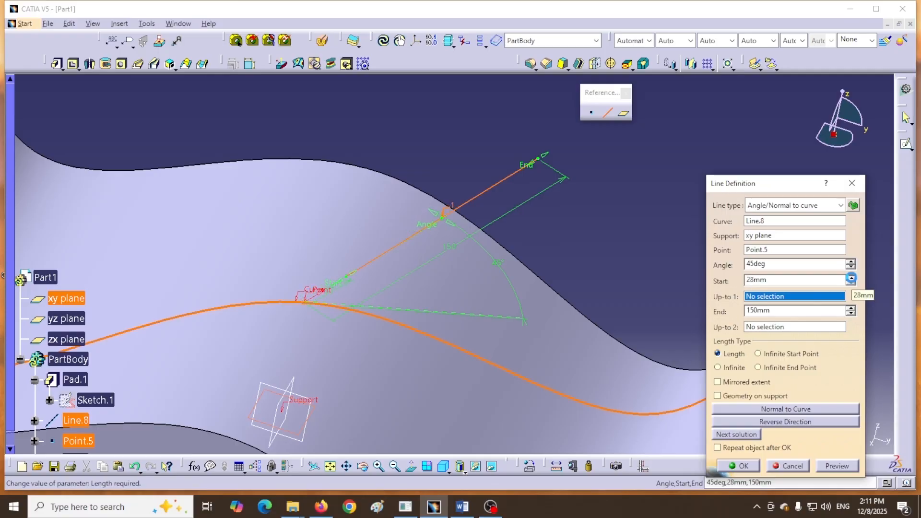
click(851, 277)
click(851, 278)
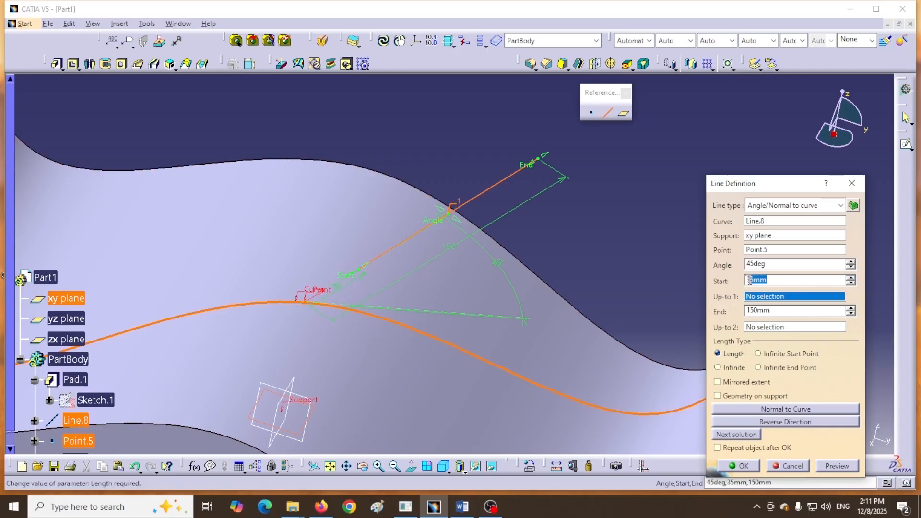
- Set the reference line's start offset to -35 mm and preview the line
text(-)
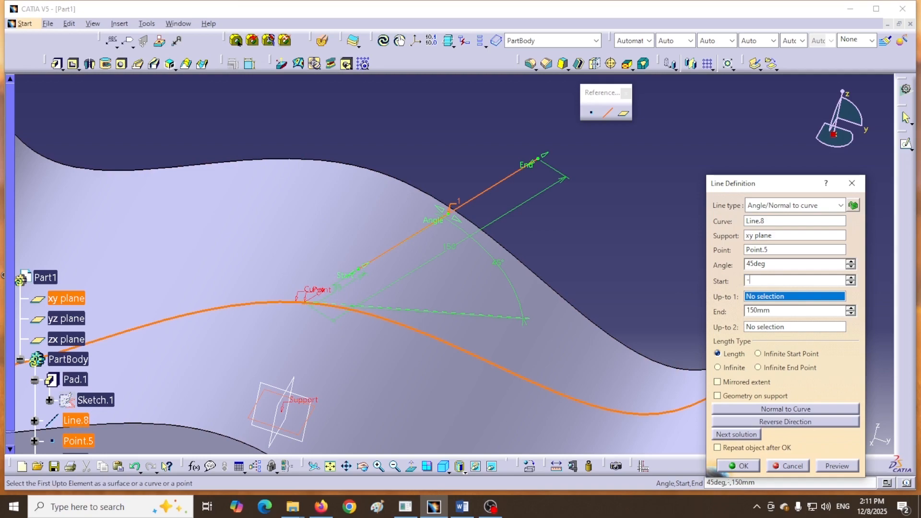
text(35)
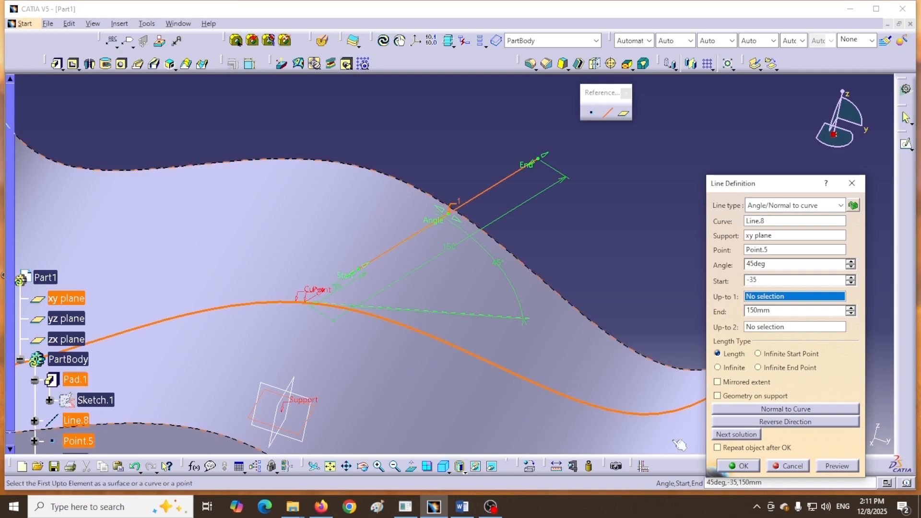
click(832, 465)
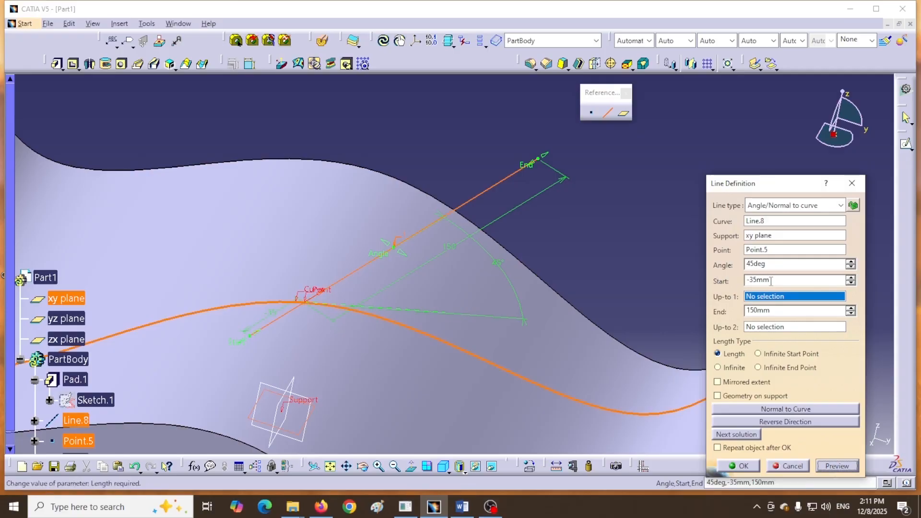
- Return the reference line's start offset to 0 mm and preview the line
drag(771, 281, 745, 281)
text(0)
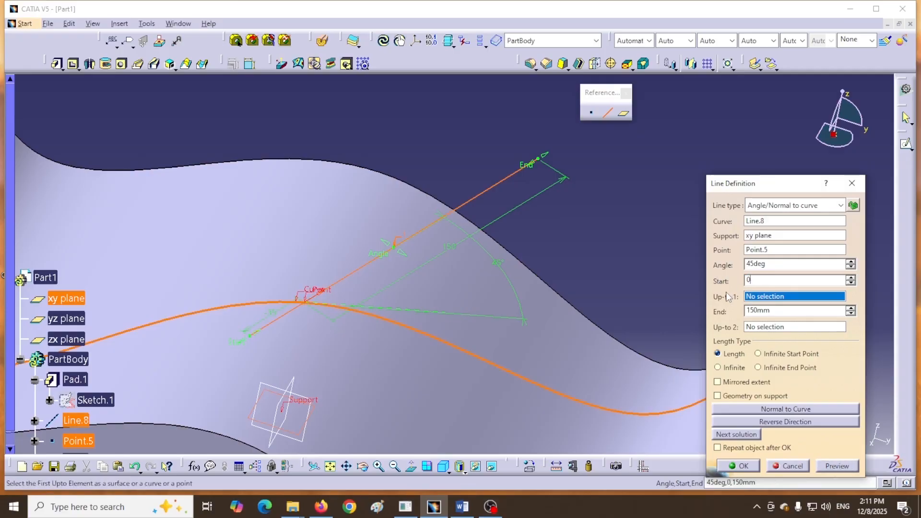
click(832, 465)
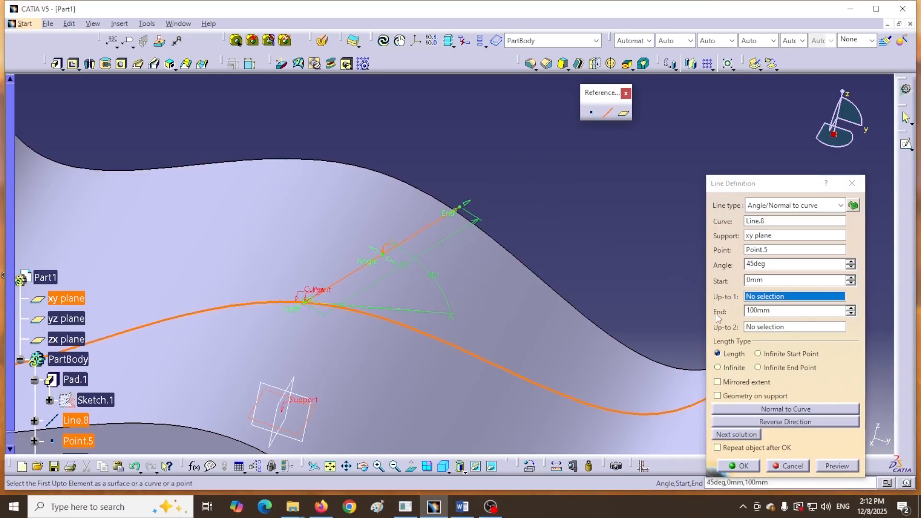
- Set the reference line's end length to 150 mm, preview it and create the line
drag(771, 310, 762, 311)
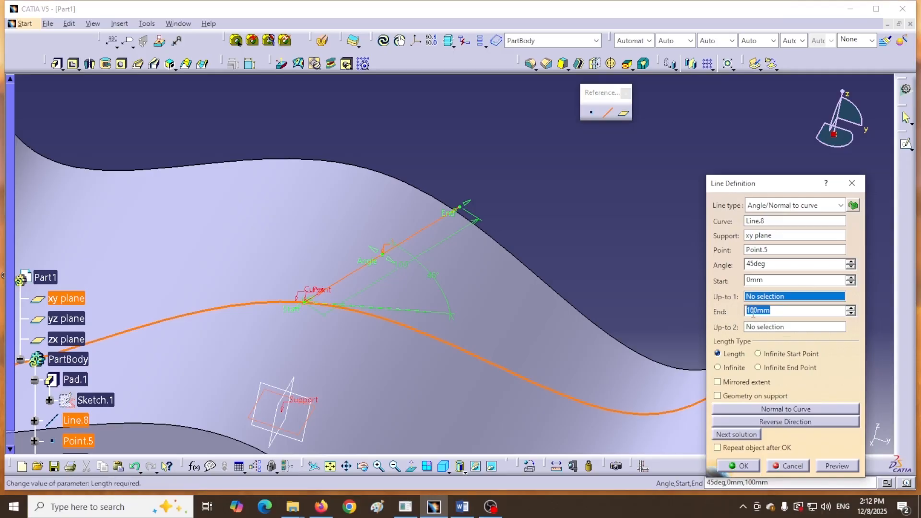
text(150)
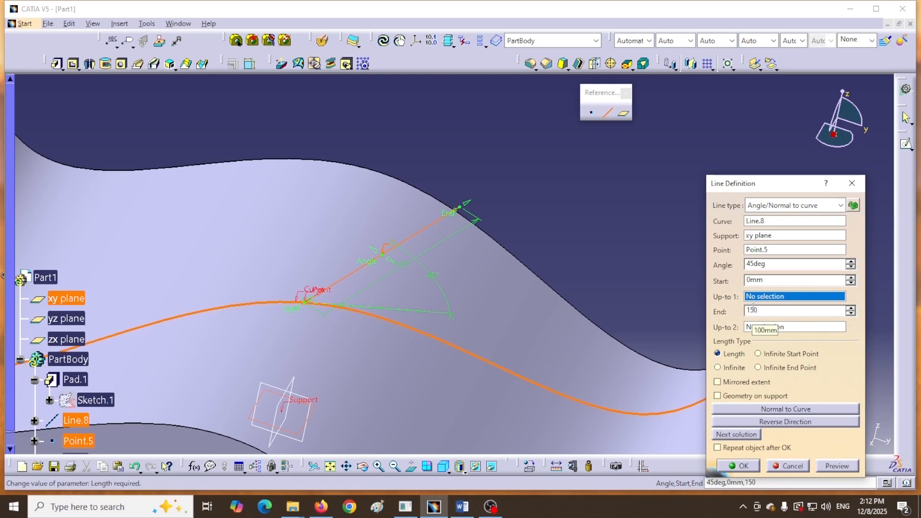
click(836, 466)
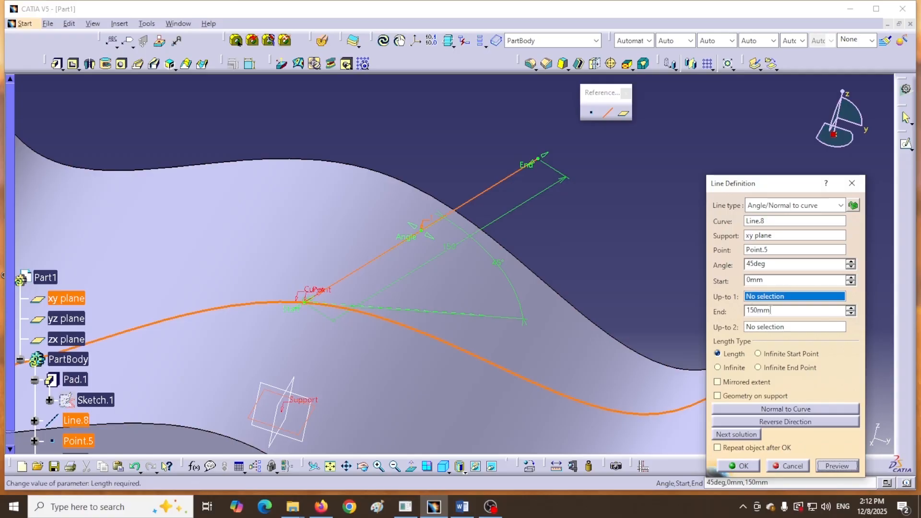
click(740, 466)
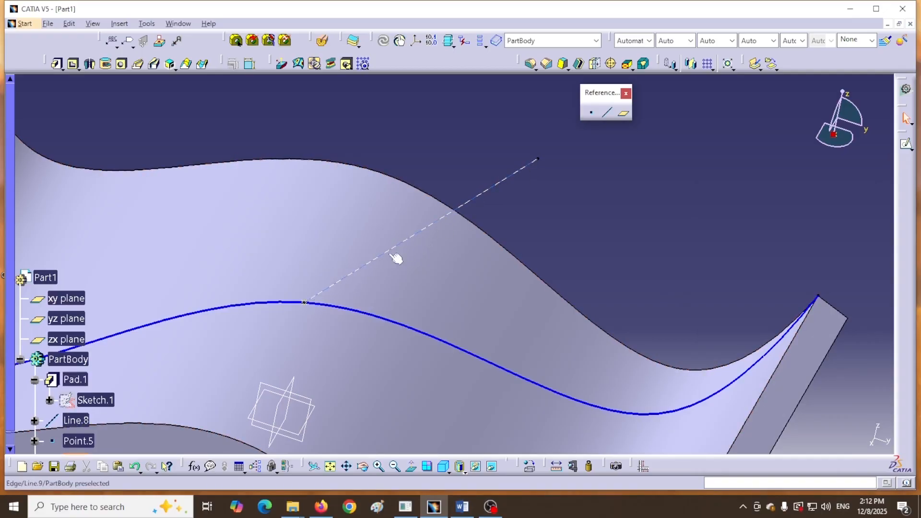
- Edit the new angled line, replacing its xy plane support with the pad's wavy face that carries the blue curve
middle_drag(616, 213, 736, 283)
middle_drag(793, 265, 610, 209)
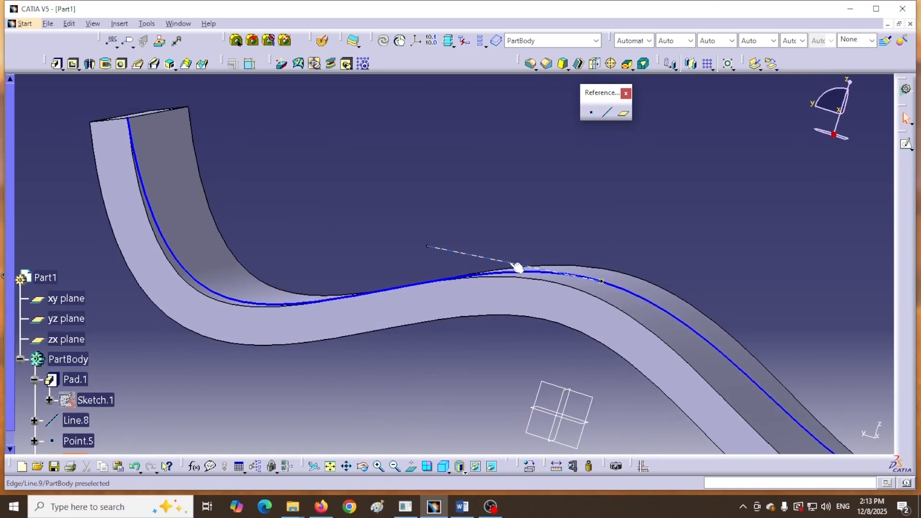
middle_drag(555, 283, 575, 197)
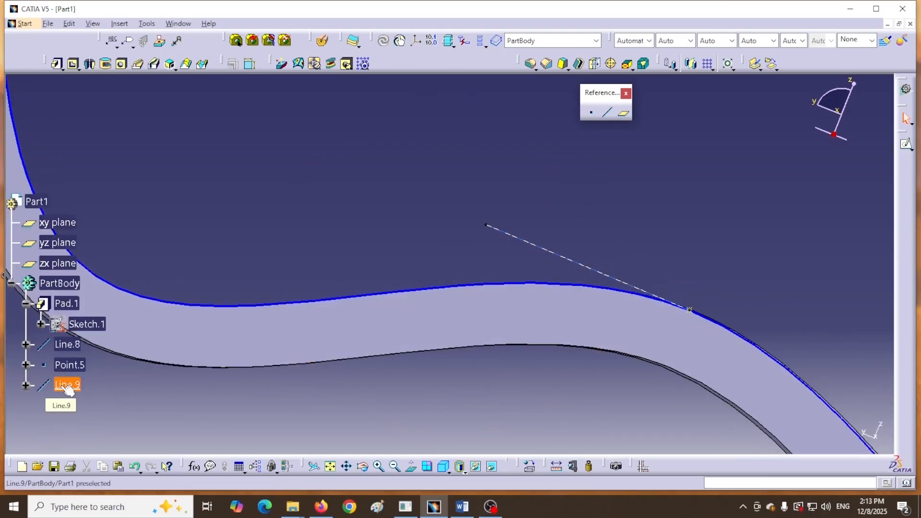
double_click(68, 386)
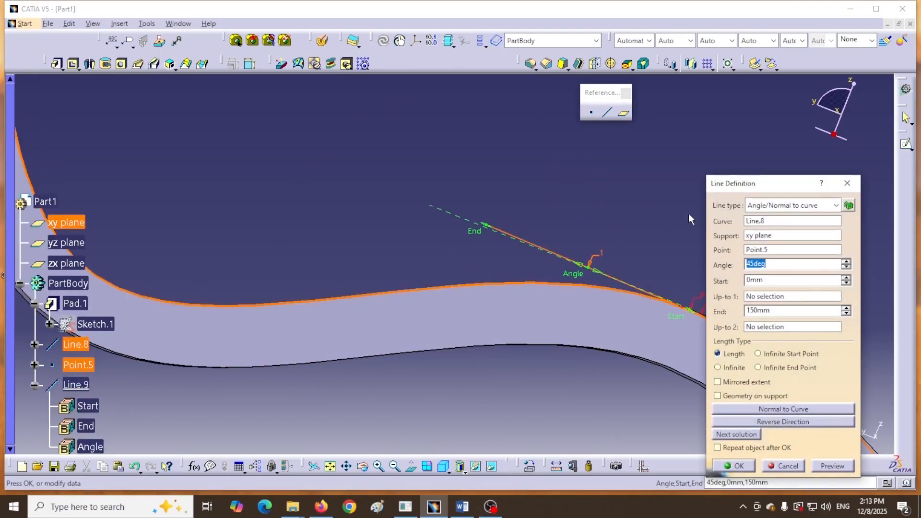
drag(772, 186, 257, 149)
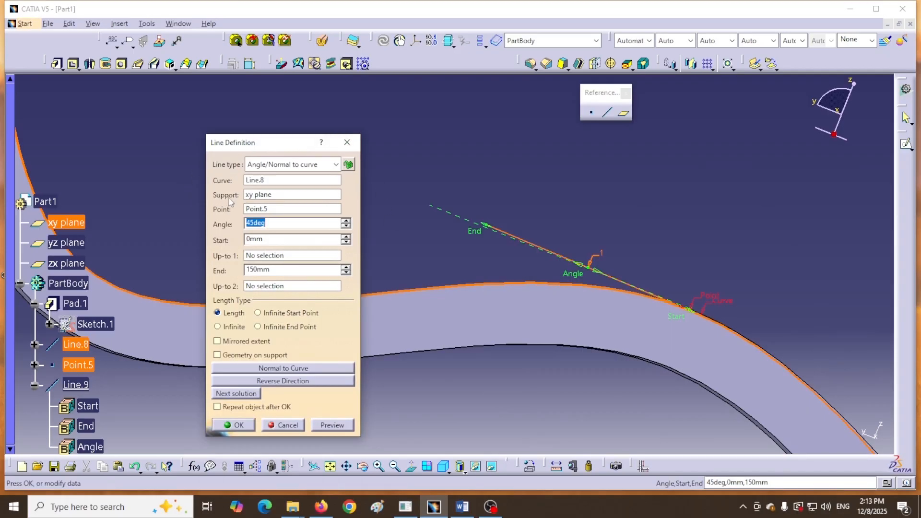
click(288, 195)
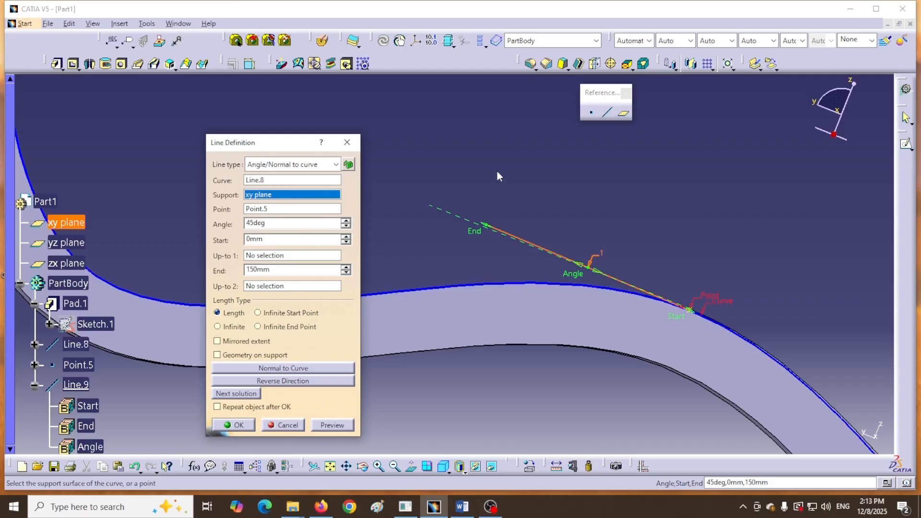
middle_drag(498, 177, 477, 247)
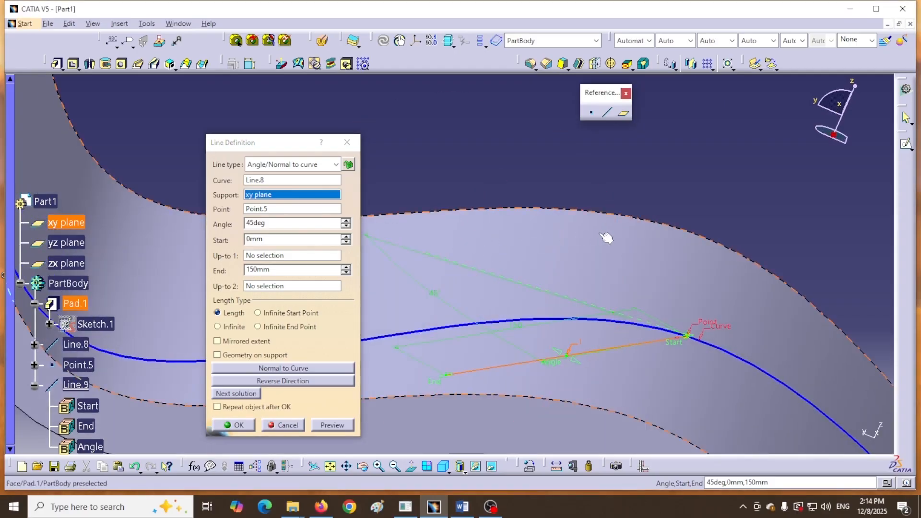
click(644, 259)
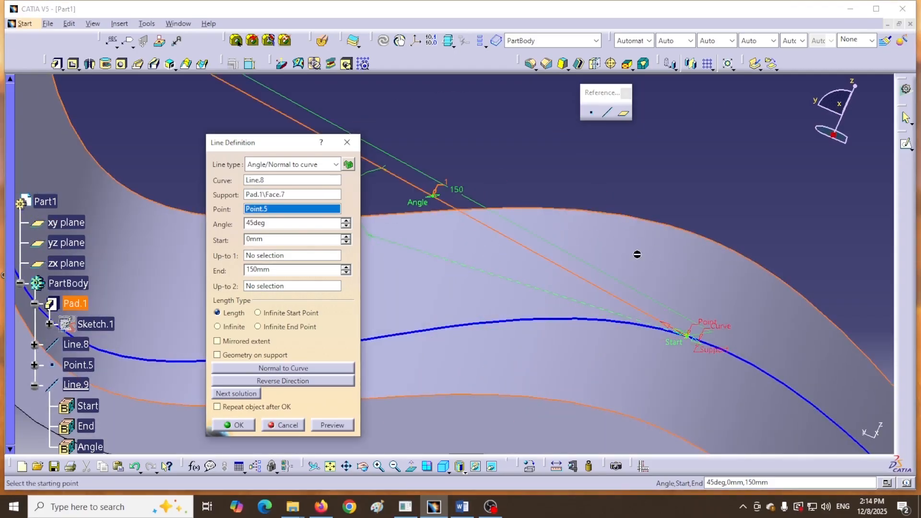
click(237, 428)
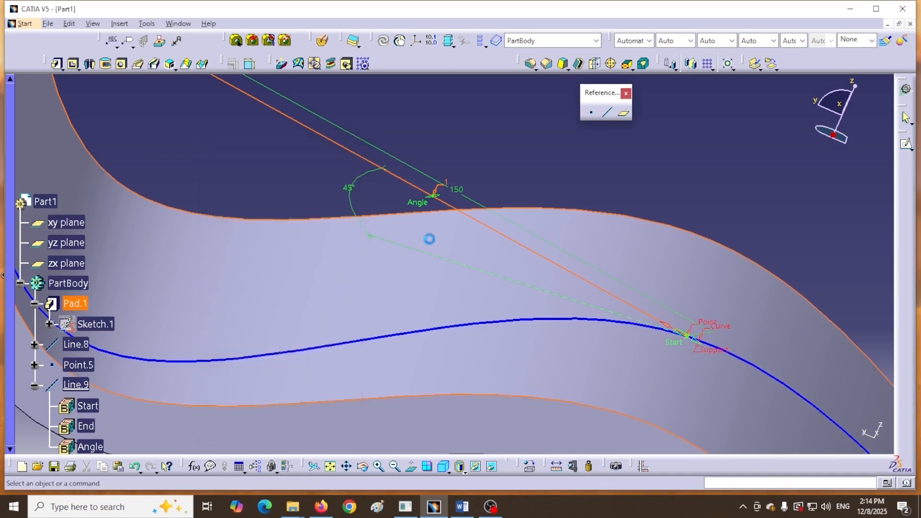
- Examine the angled line's direction relative to the blue curve and the wavy face from the back, top and isometric views
mouse_move(486, 154)
middle_down()
mouse_move(462, 206)
mouse_move(497, 144)
middle_up()
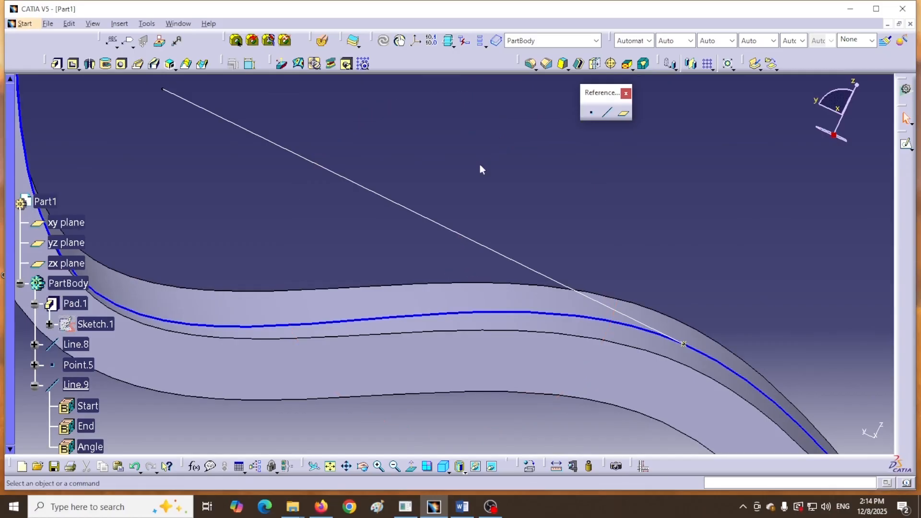
click(446, 470)
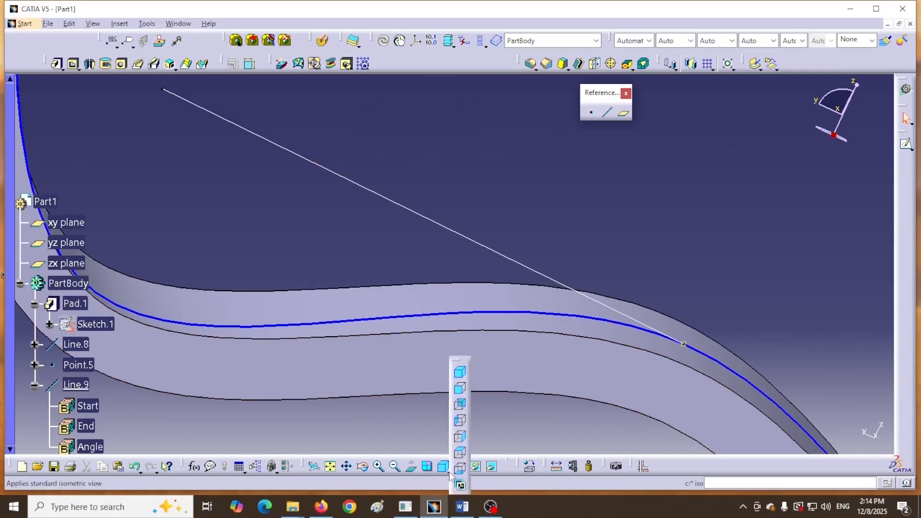
click(459, 405)
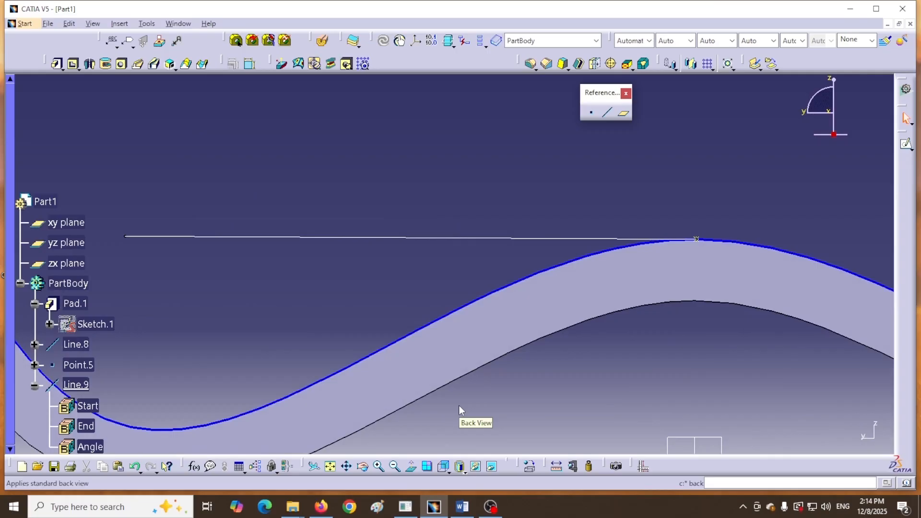
click(446, 470)
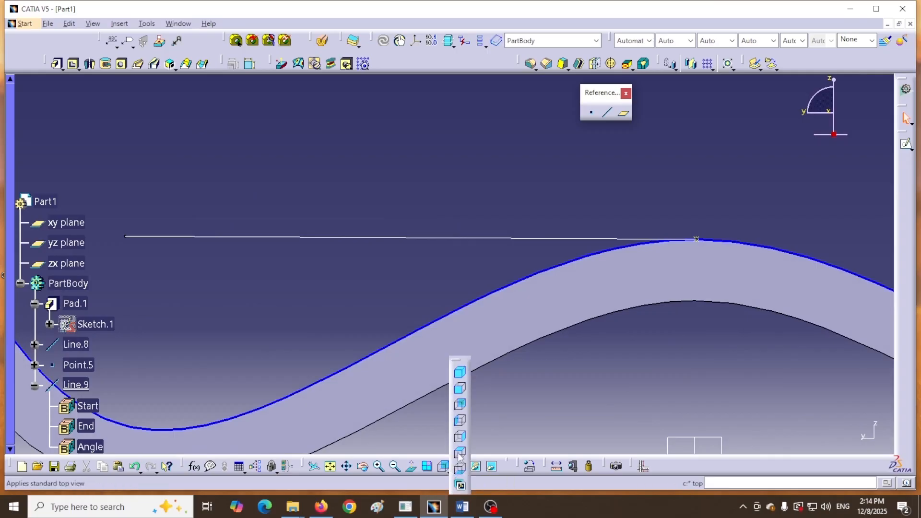
click(460, 453)
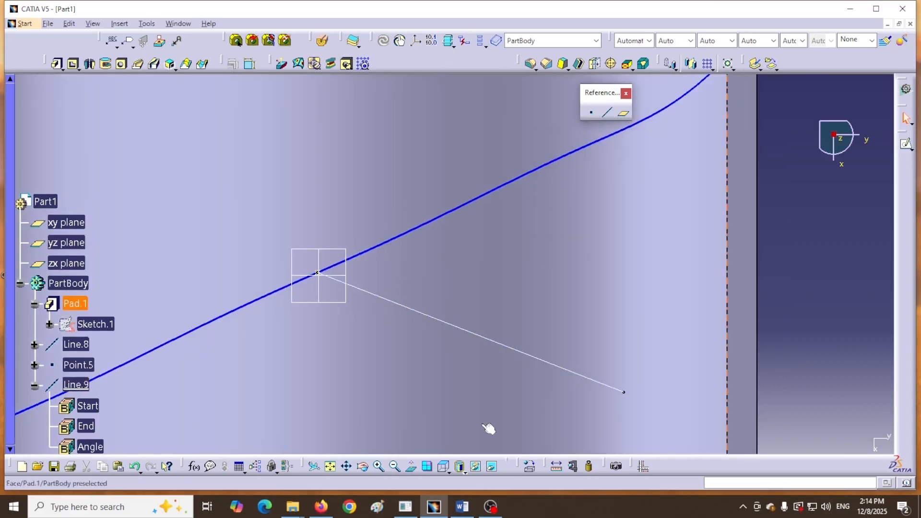
click(448, 470)
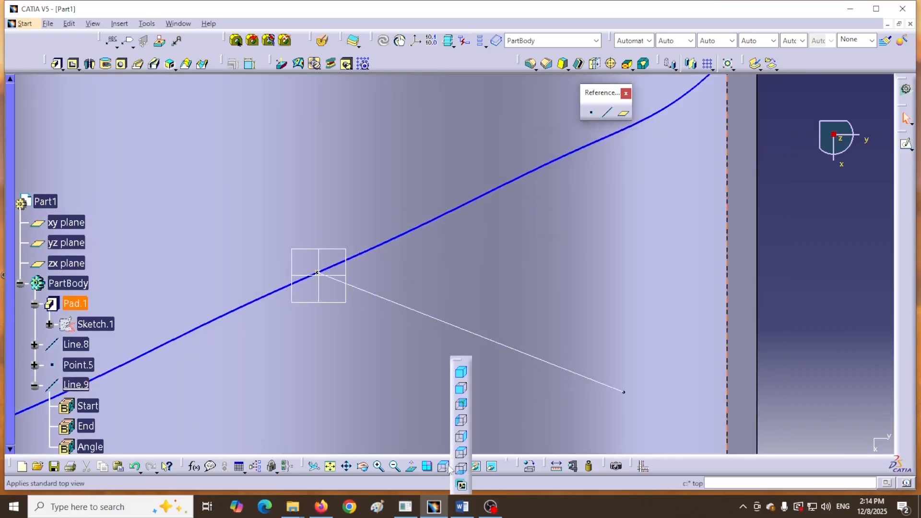
click(464, 372)
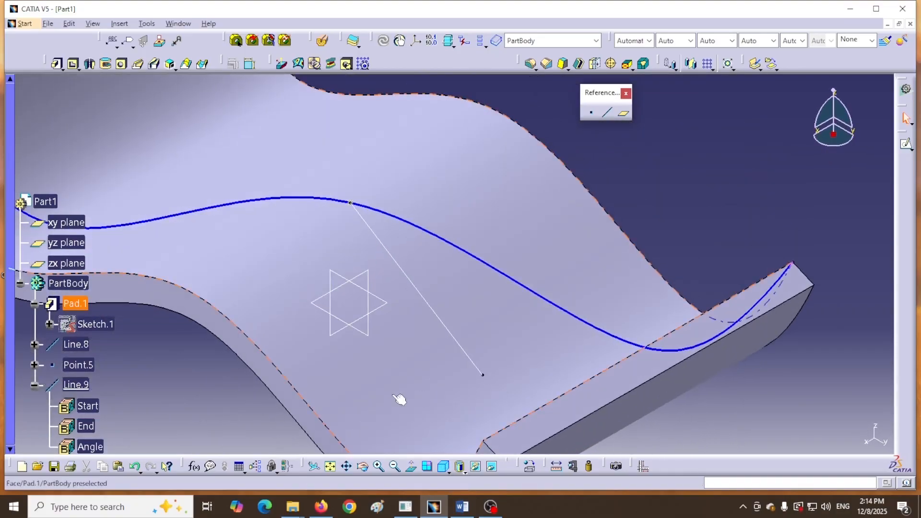
middle_drag(396, 371, 446, 313)
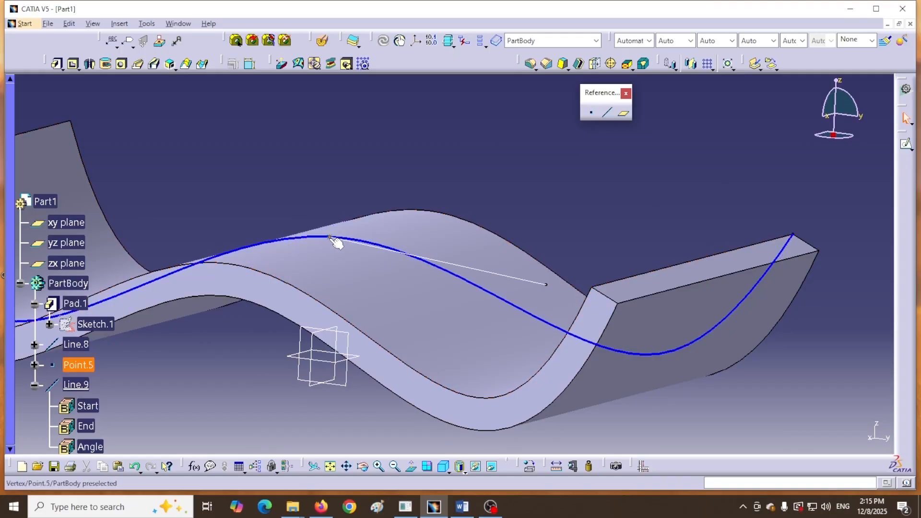
middle_drag(298, 181, 340, 231)
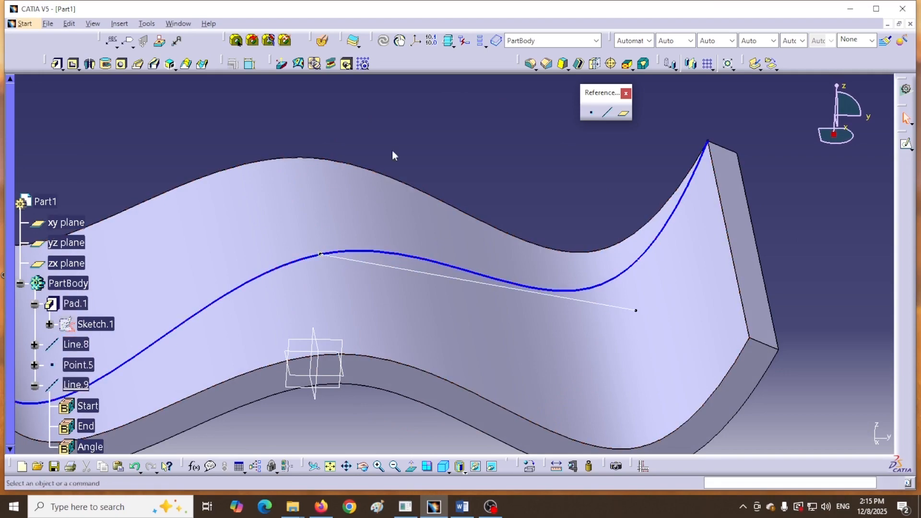
click(446, 471)
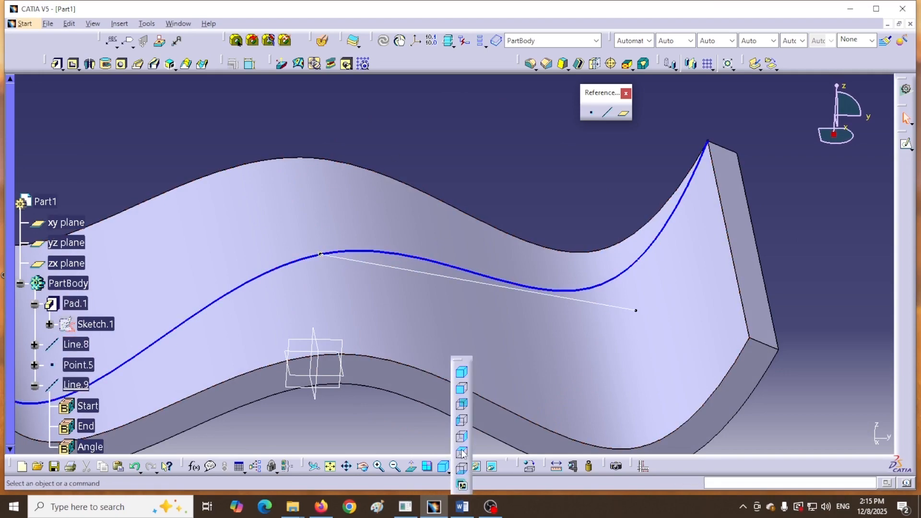
click(459, 453)
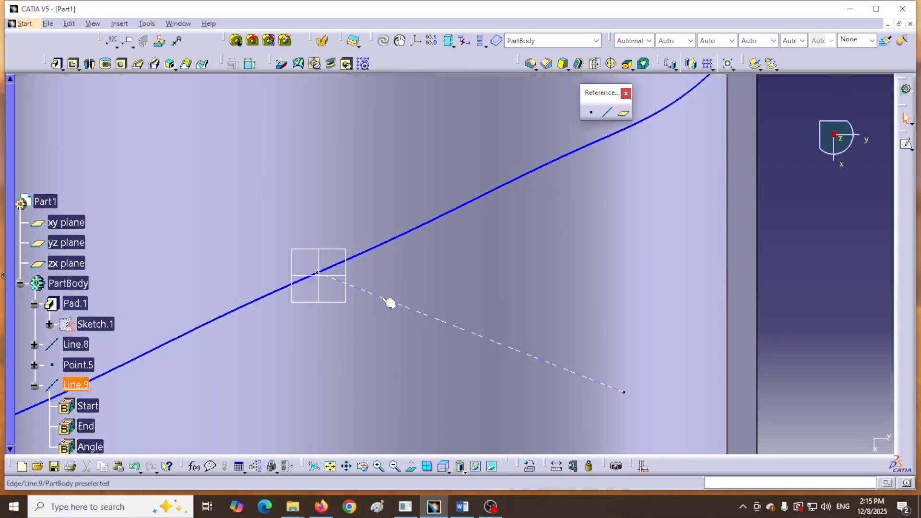
click(445, 467)
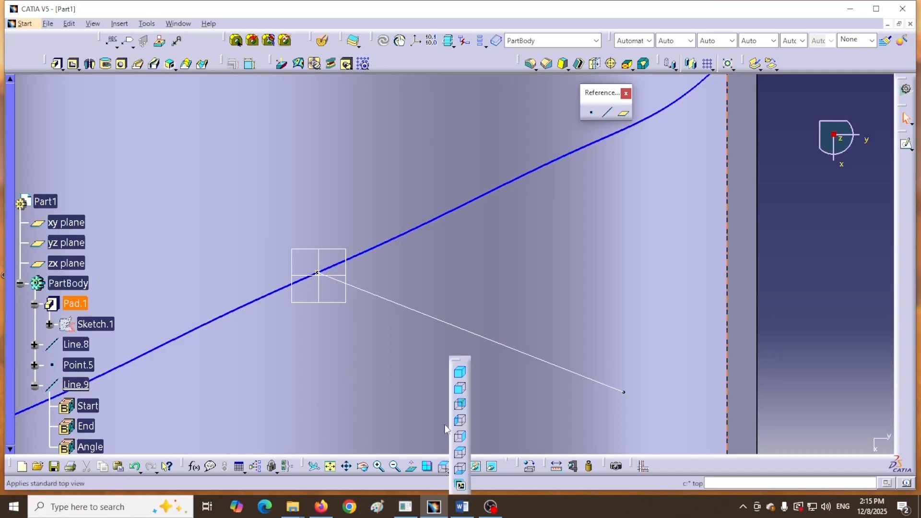
click(458, 377)
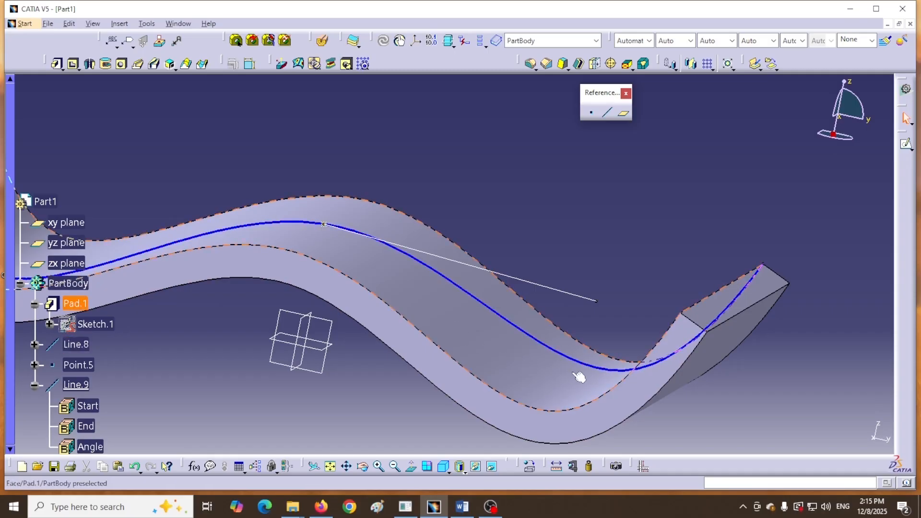
- Edit the angled line, turning on Geometry on support so it follows the wavy support face, and apply the change
scroll(431, 216, down, 4)
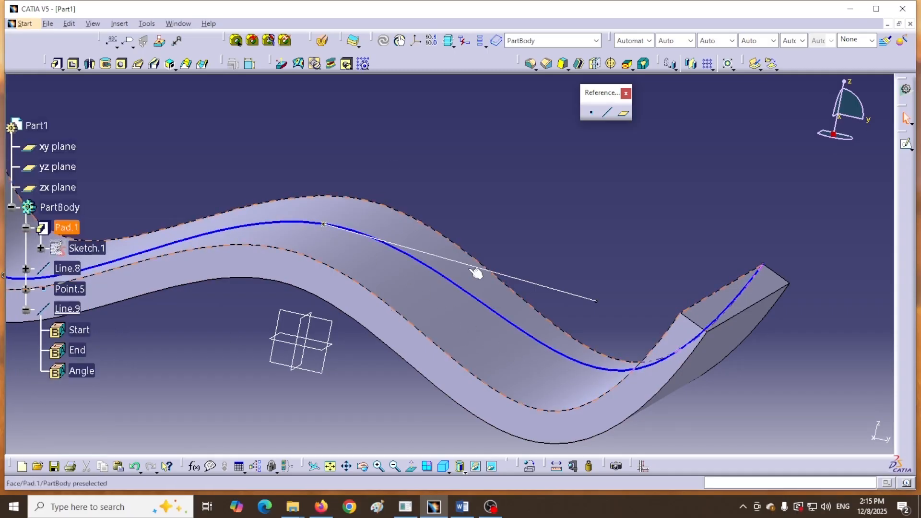
double_click(62, 310)
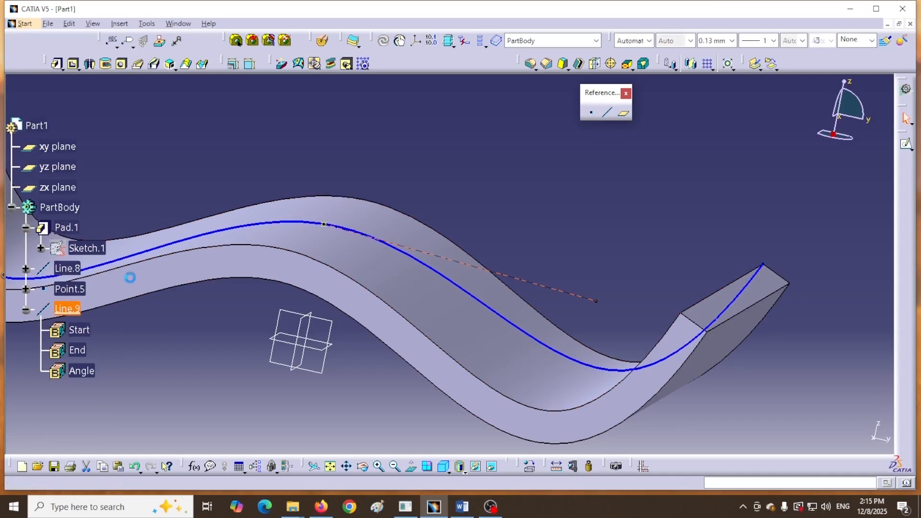
drag(278, 150, 186, 112)
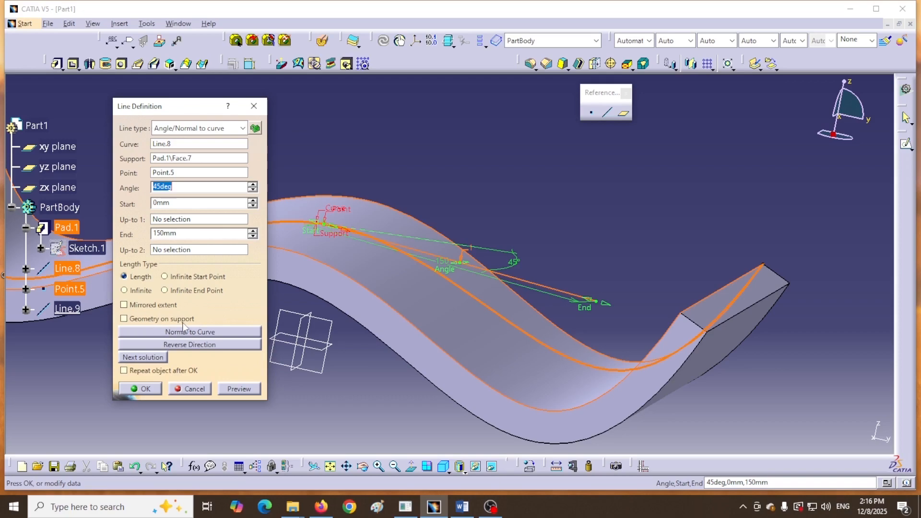
click(124, 319)
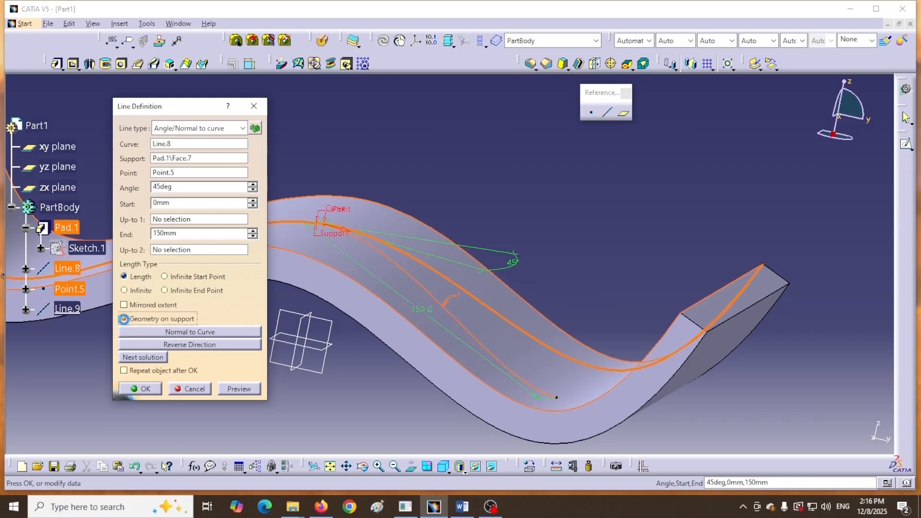
click(161, 392)
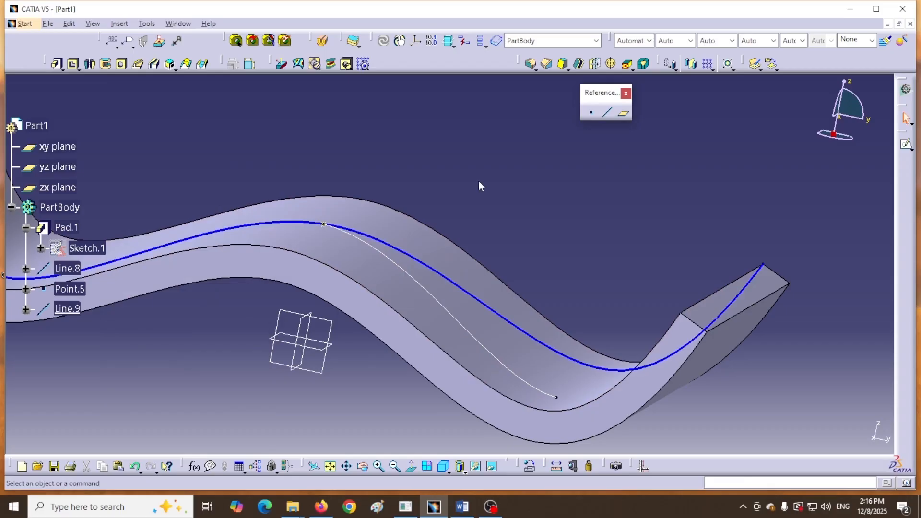
- Examine how the angled line follows the wavy face from oblique, face-normal and isometric views
middle_drag(478, 183, 470, 217)
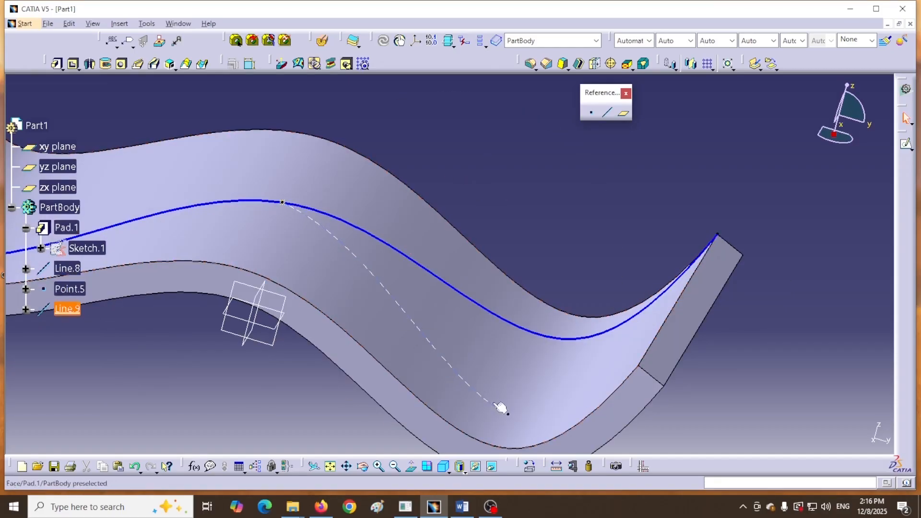
click(350, 365)
click(411, 466)
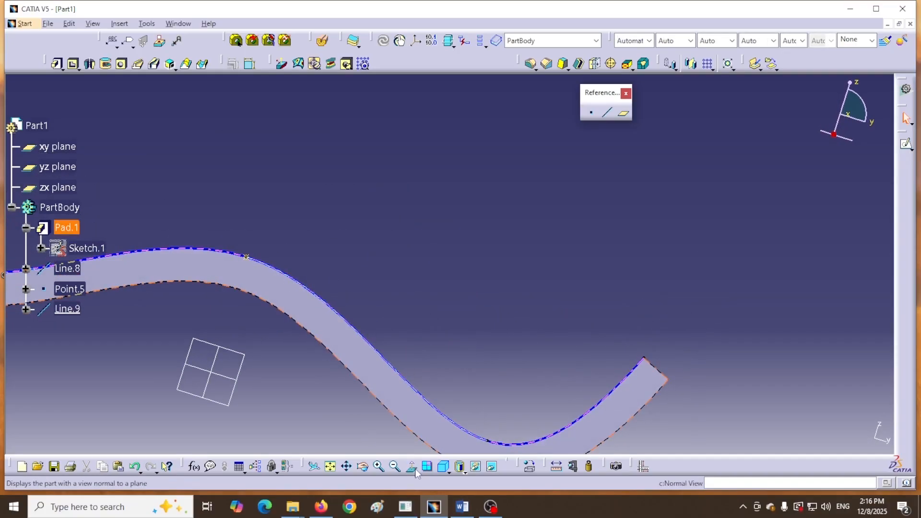
click(443, 468)
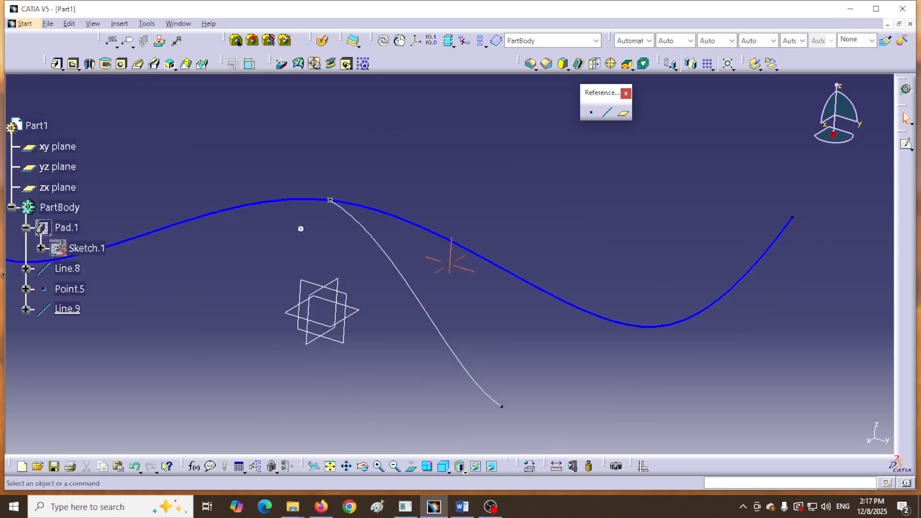
middle_drag(300, 229, 312, 260)
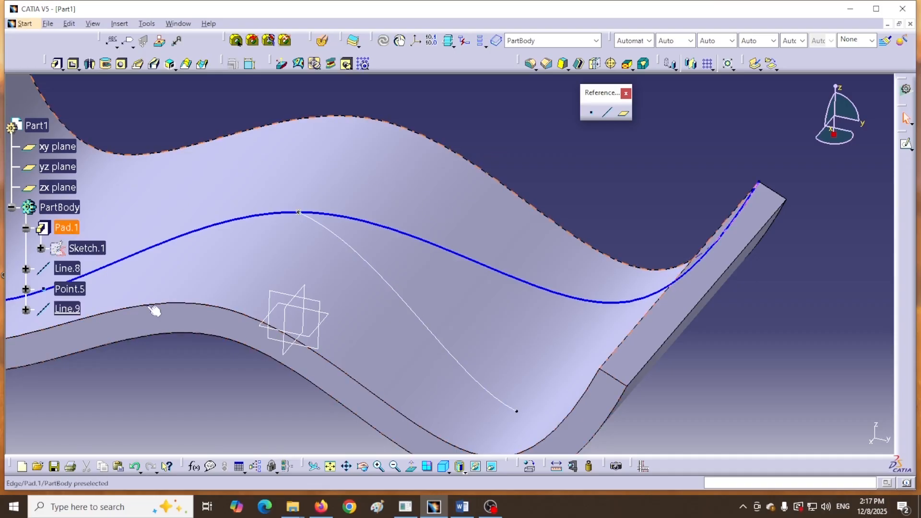
- Edit the angled line again, turning off Geometry on support, and apply the change
click(72, 309)
double_click(72, 308)
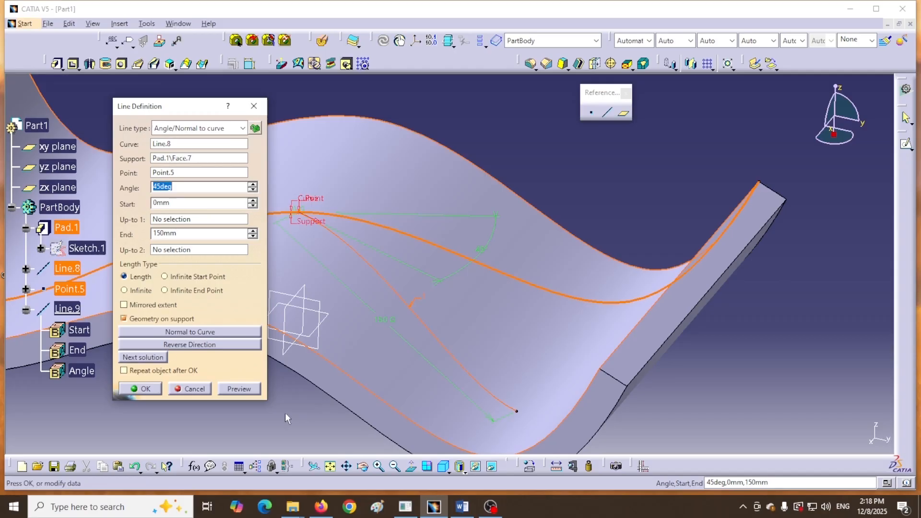
click(124, 319)
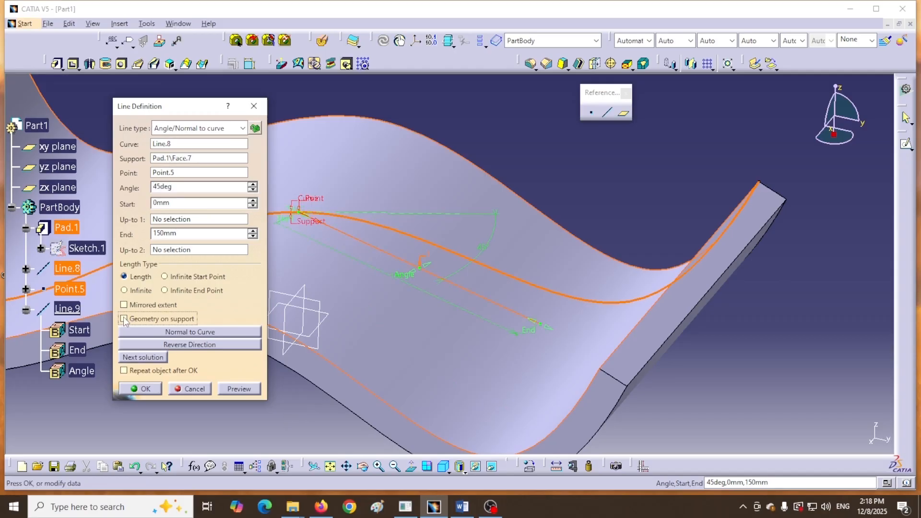
click(143, 388)
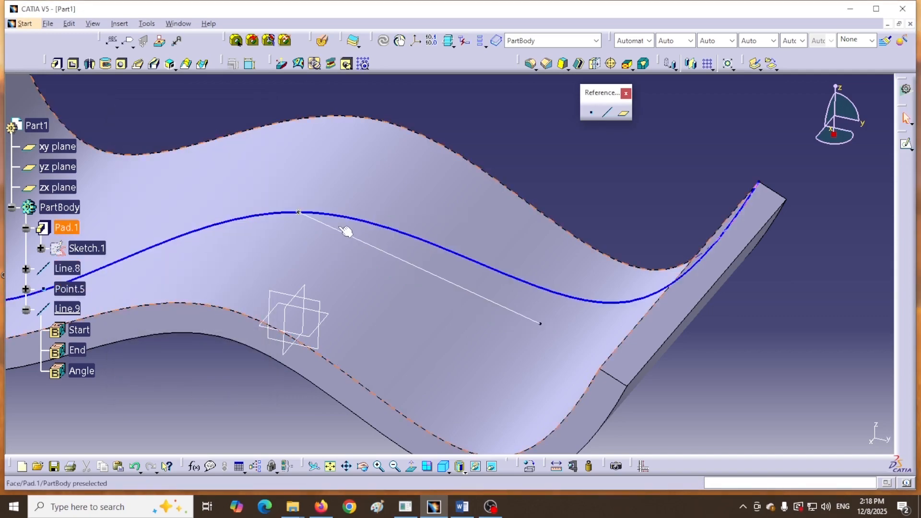
- Compare the straight angled line with the blue curve, hiding the pad for the inspection and showing it again
click(390, 182)
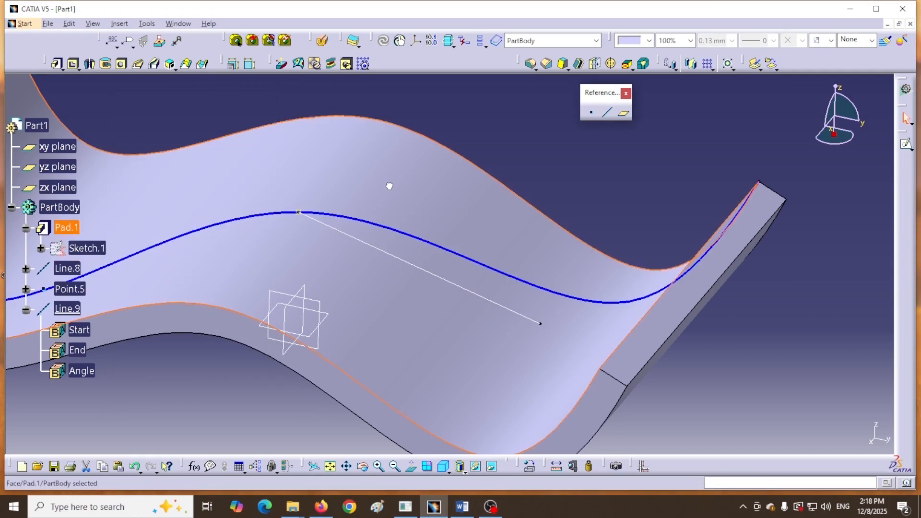
middle_drag(452, 136, 493, 98)
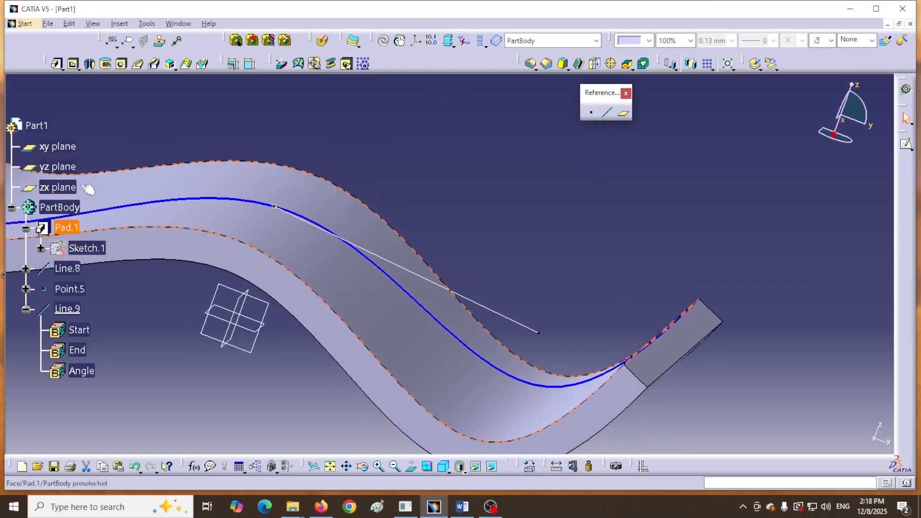
right_click(71, 227)
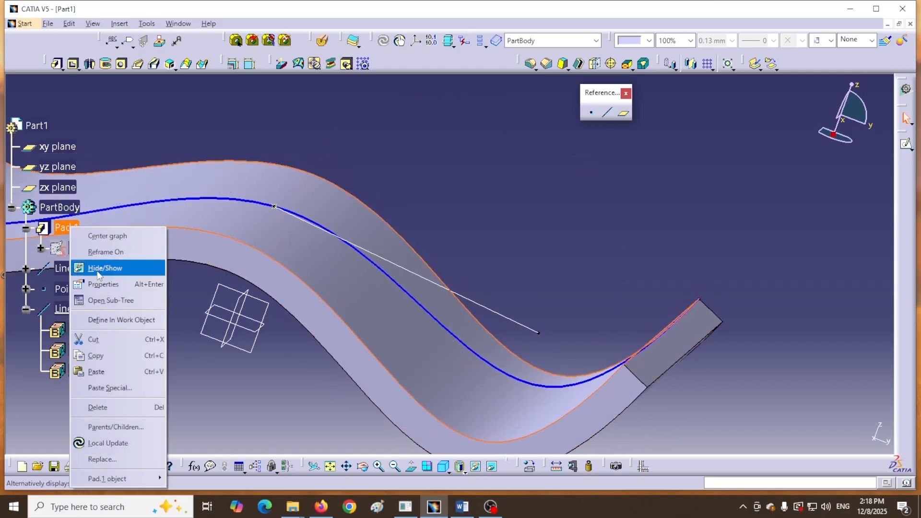
click(98, 268)
middle_drag(384, 189, 381, 228)
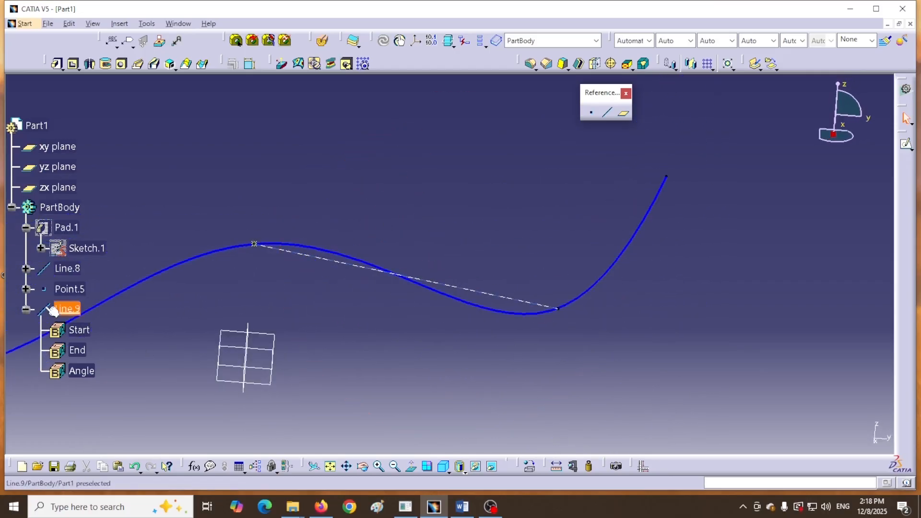
right_click(69, 233)
click(97, 269)
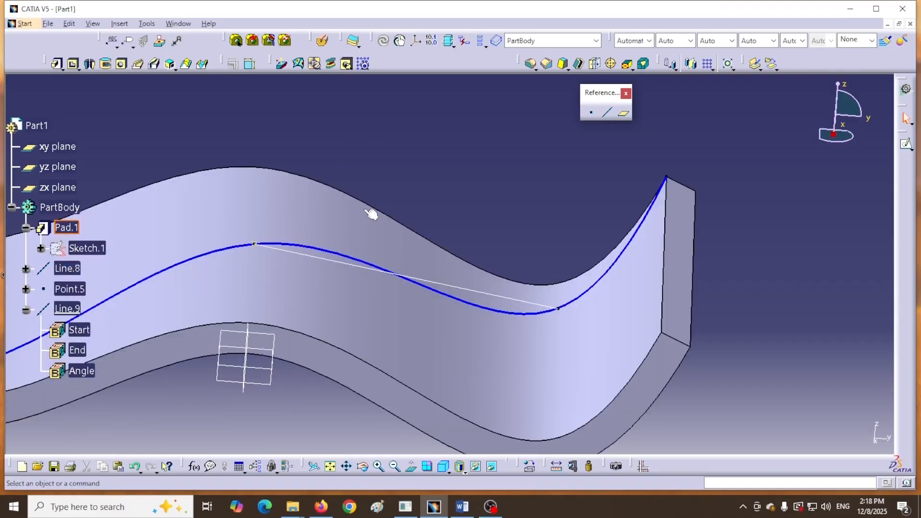
- Delete the angled line from the pad's wavy face
middle_drag(372, 213, 391, 281)
click(390, 279)
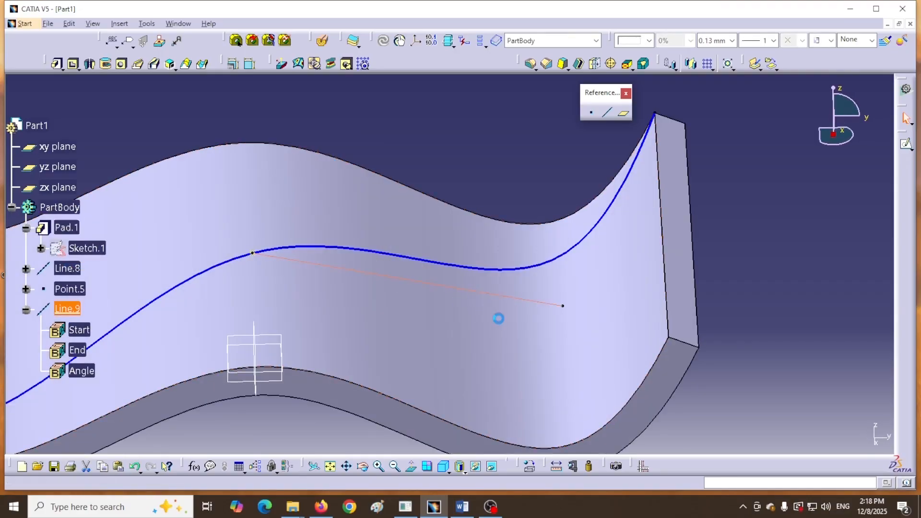
key(Delete)
click(808, 435)
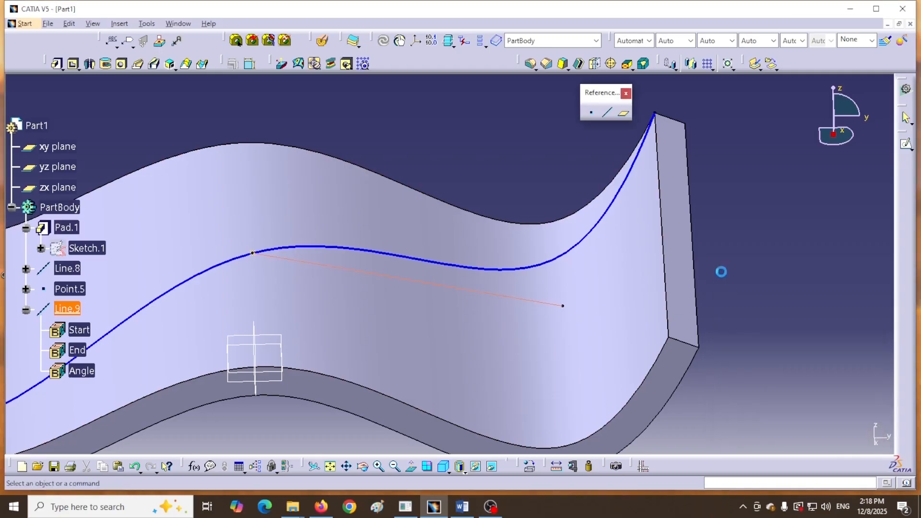
click(606, 112)
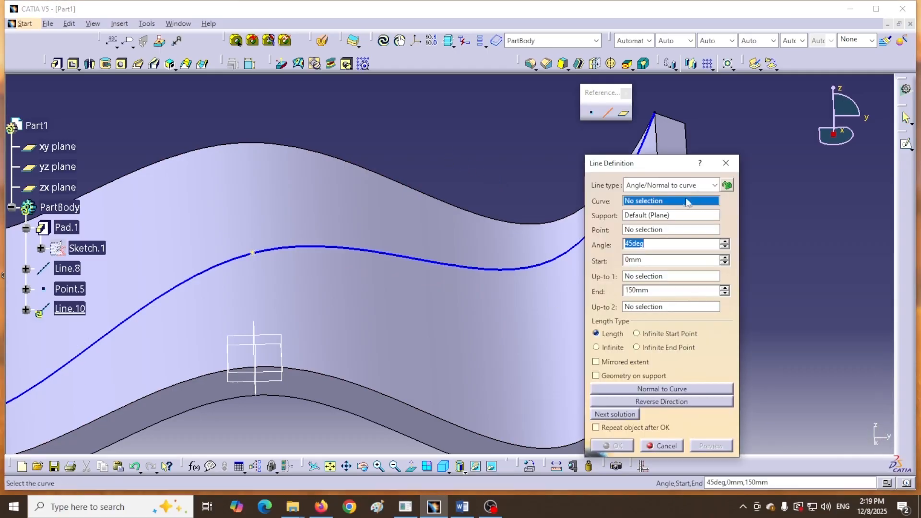
click(714, 185)
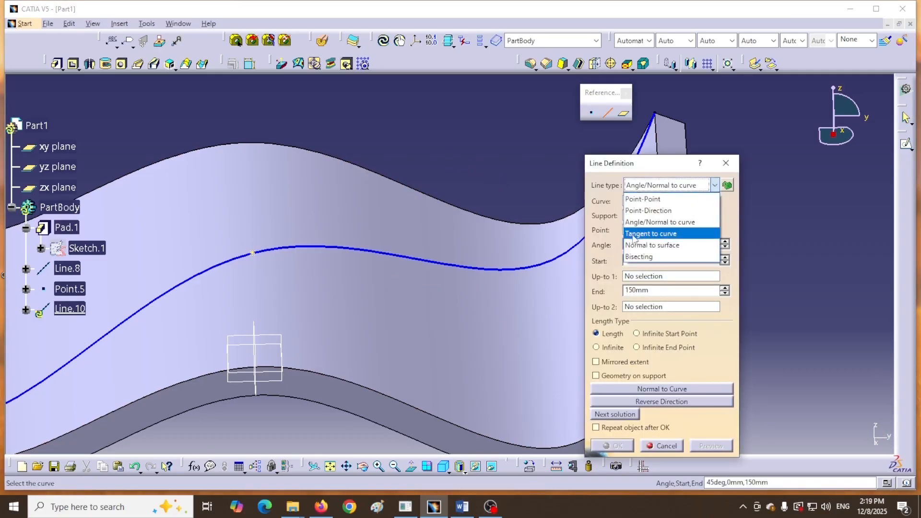
click(640, 199)
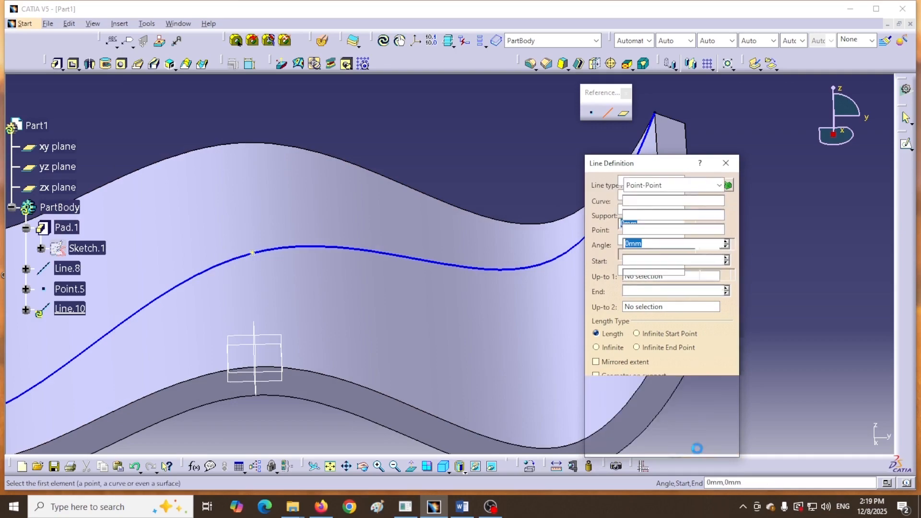
click(666, 364)
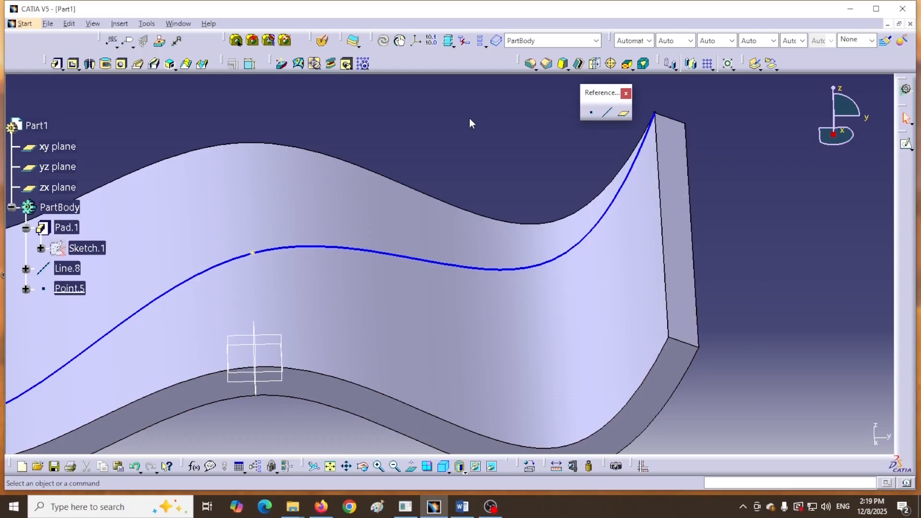
- Create an On curve reference point near the crest of the wavy face's near edge, about 225 mm along it from the extremity
click(592, 114)
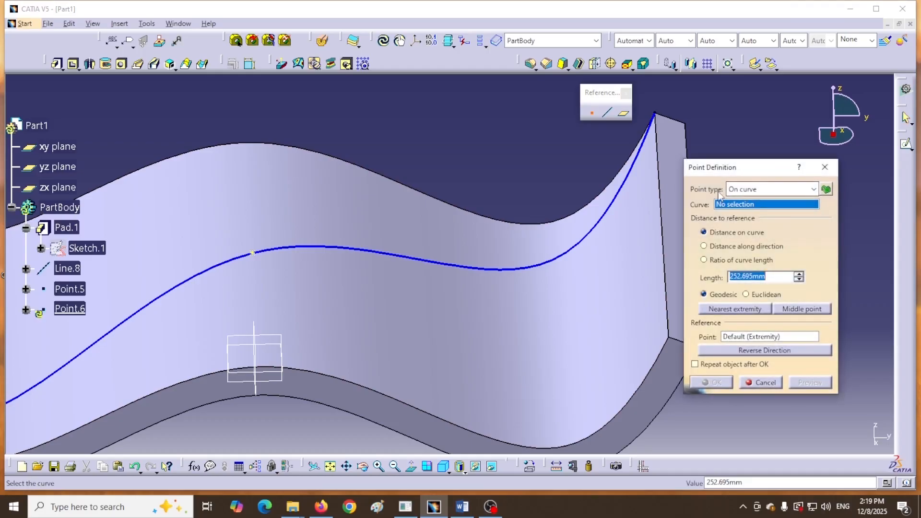
click(813, 188)
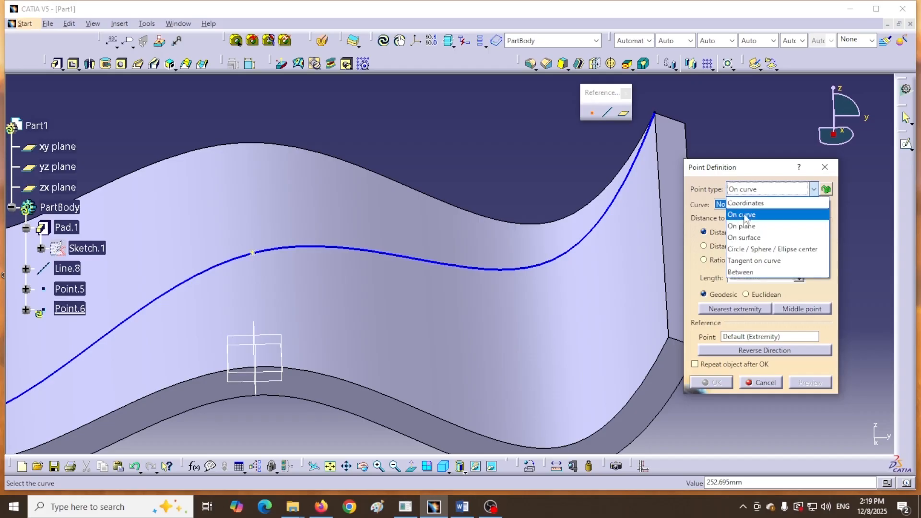
click(745, 216)
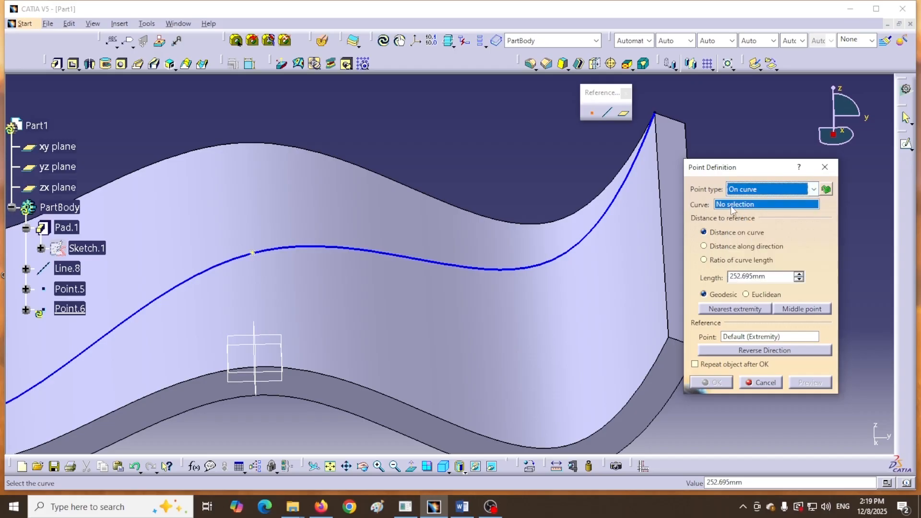
click(305, 373)
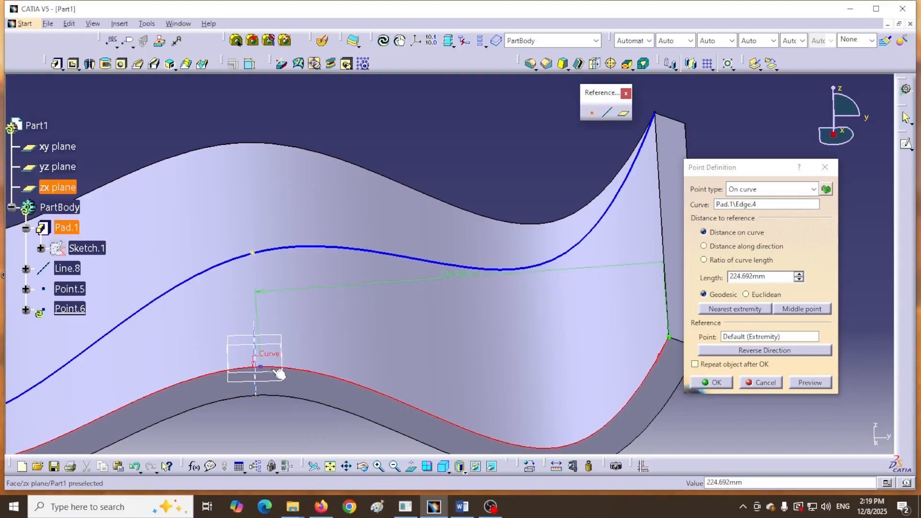
click(715, 384)
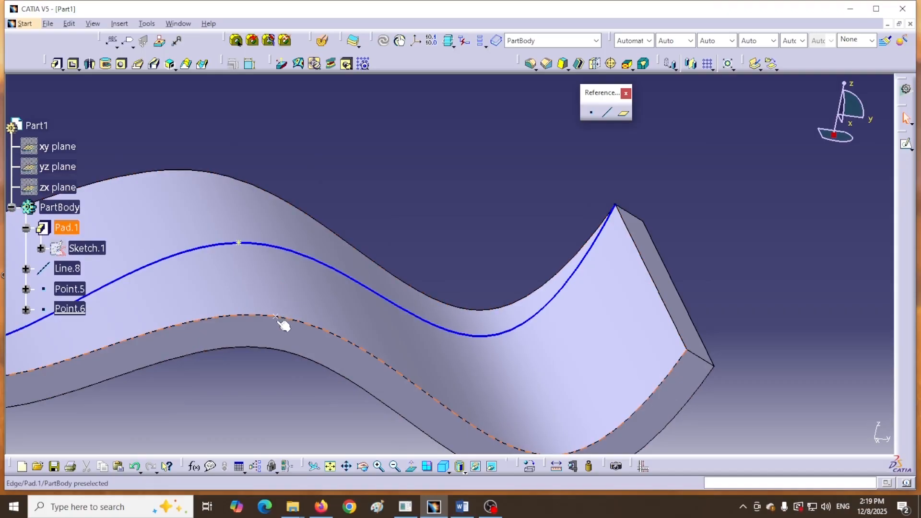
- Create a 150 mm Mono-Tangent line tangent to the wavy face's near edge, using the point near its crest as Element 2
click(607, 112)
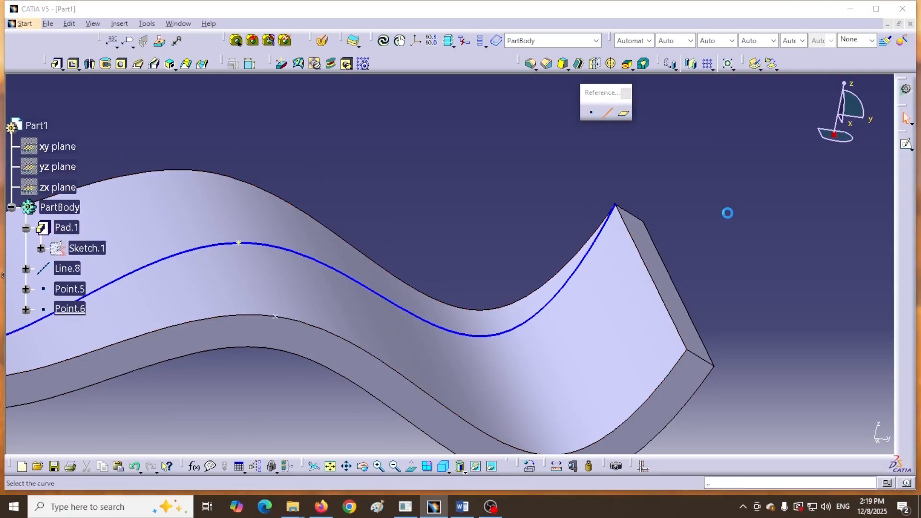
drag(670, 164, 762, 161)
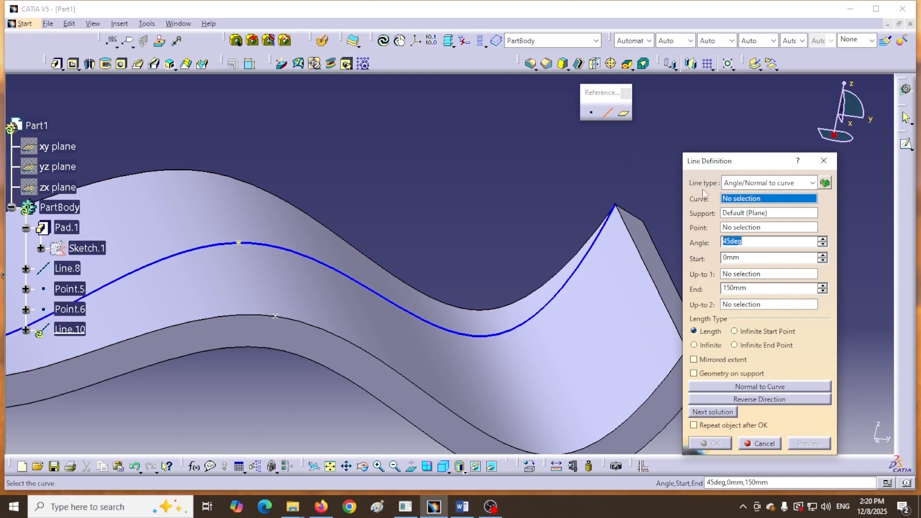
click(812, 183)
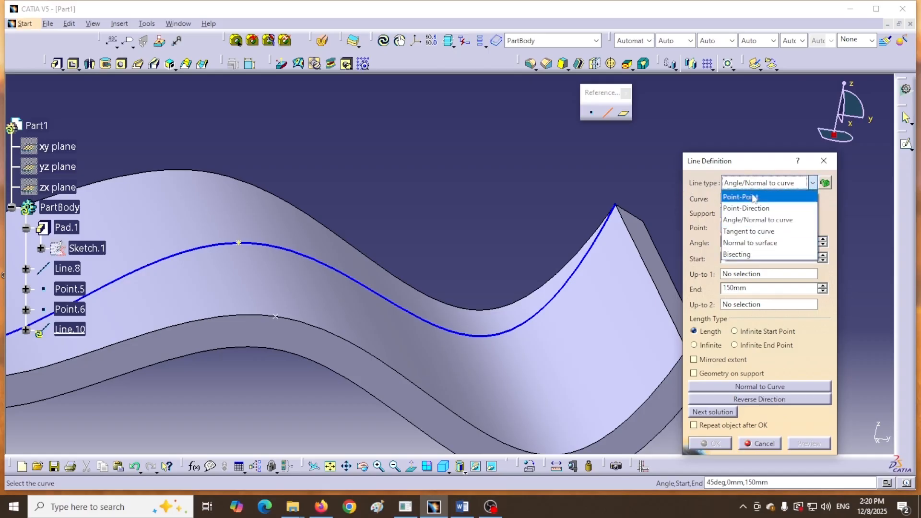
click(748, 233)
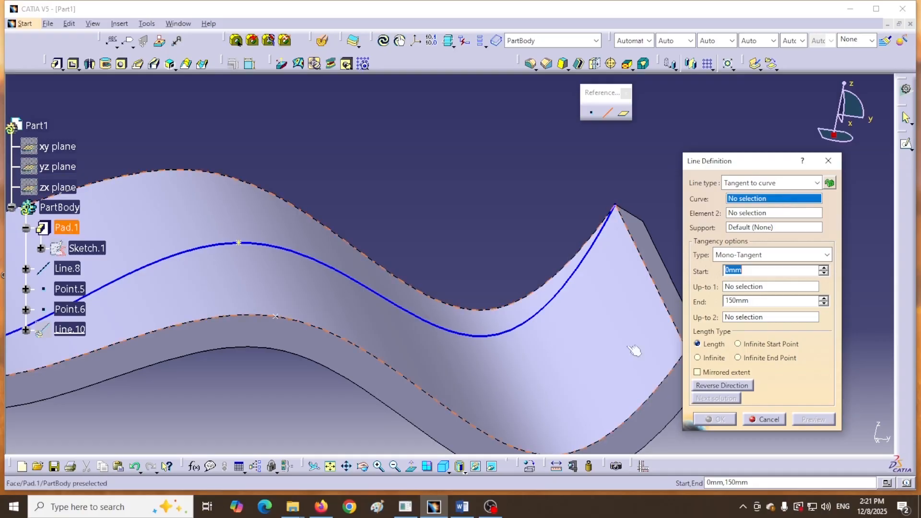
click(348, 342)
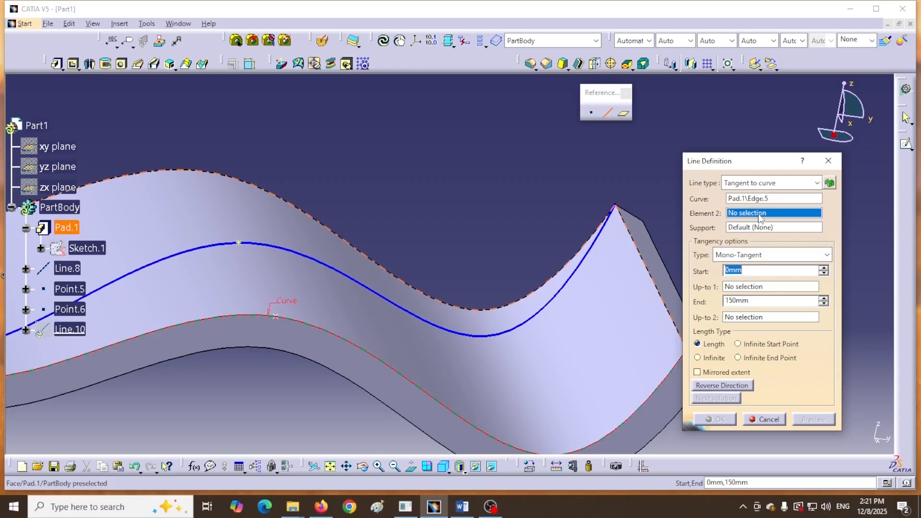
click(281, 321)
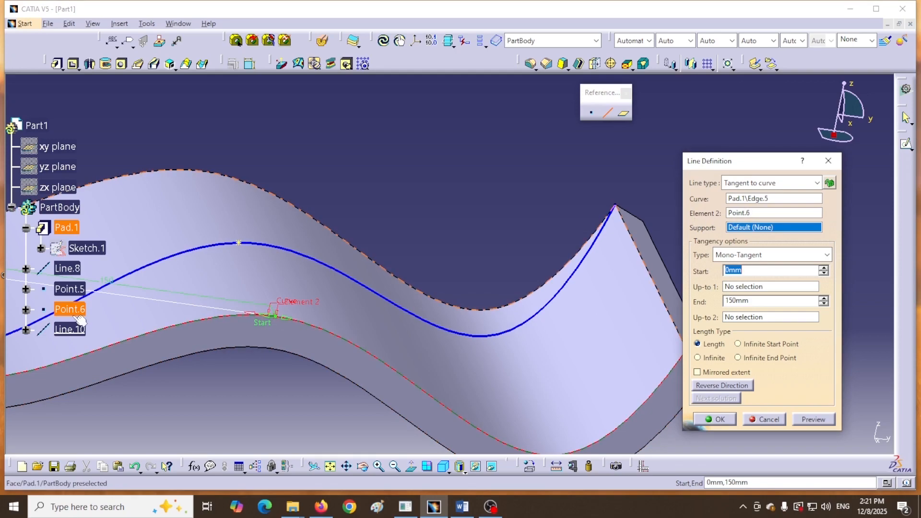
middle_drag(408, 236, 629, 238)
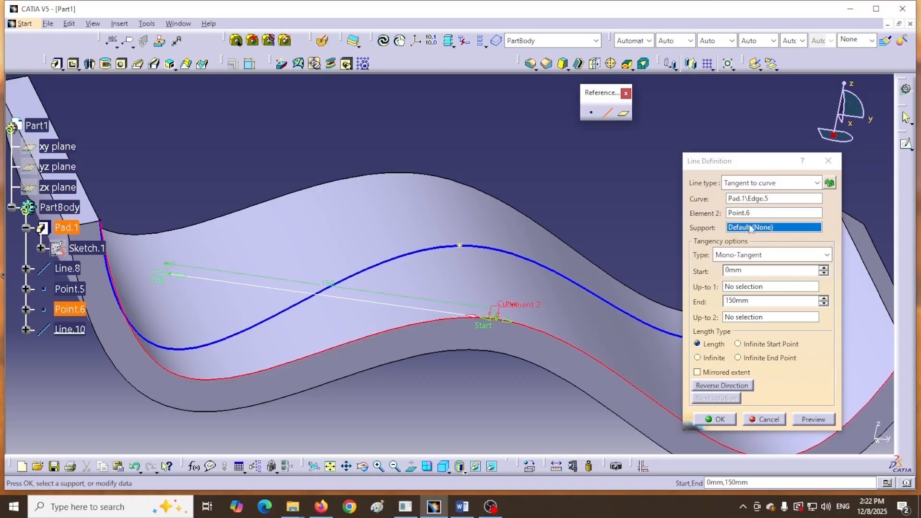
click(716, 419)
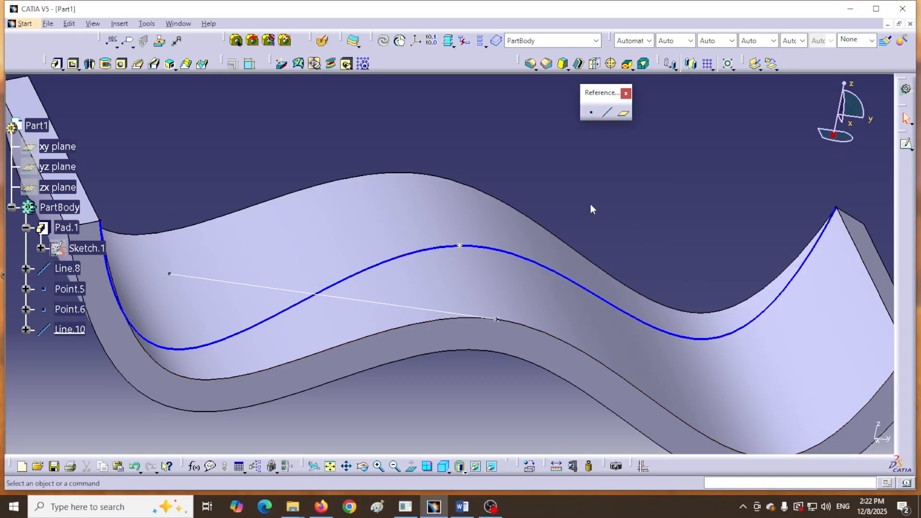
- Edit the tangent line, selecting the pad's wavy face as its support, and apply the change
middle_drag(591, 206, 570, 160)
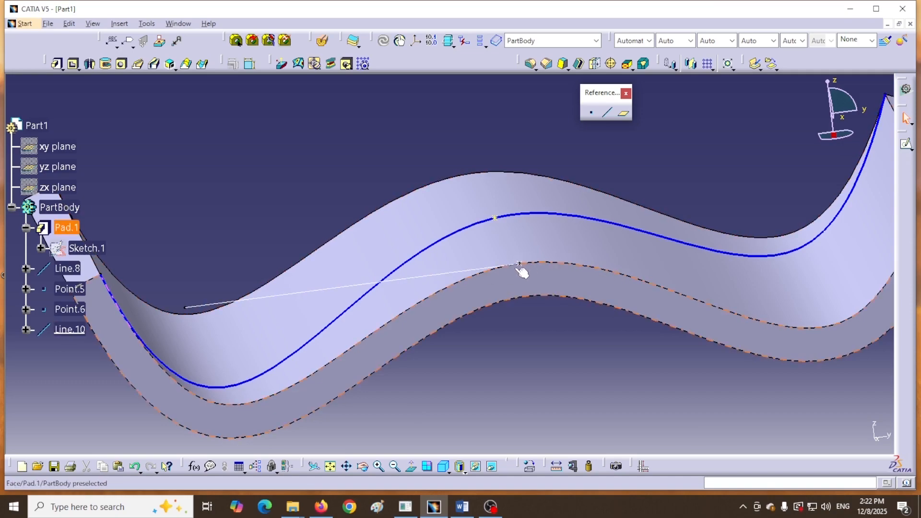
double_click(334, 287)
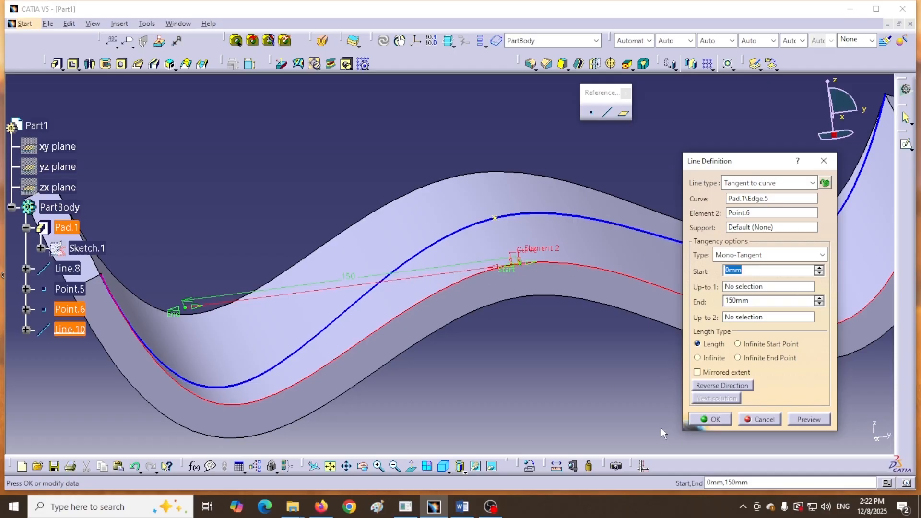
click(791, 229)
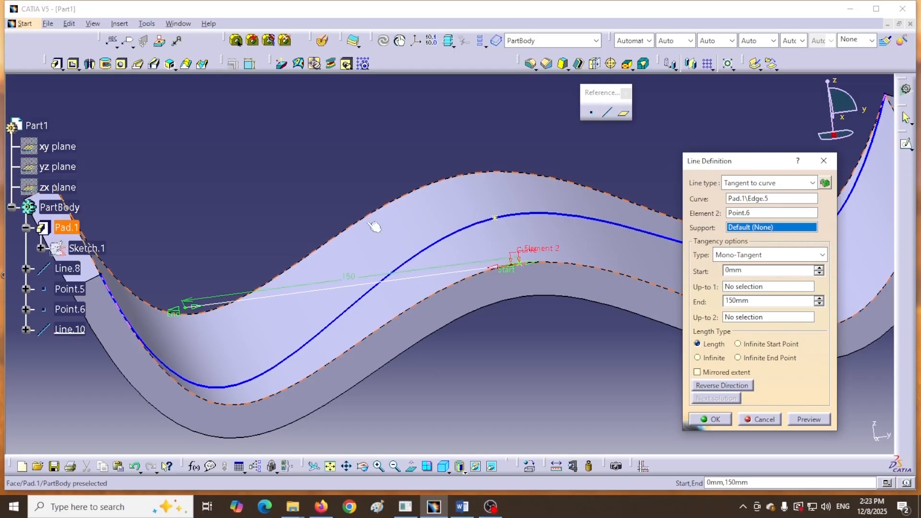
click(442, 212)
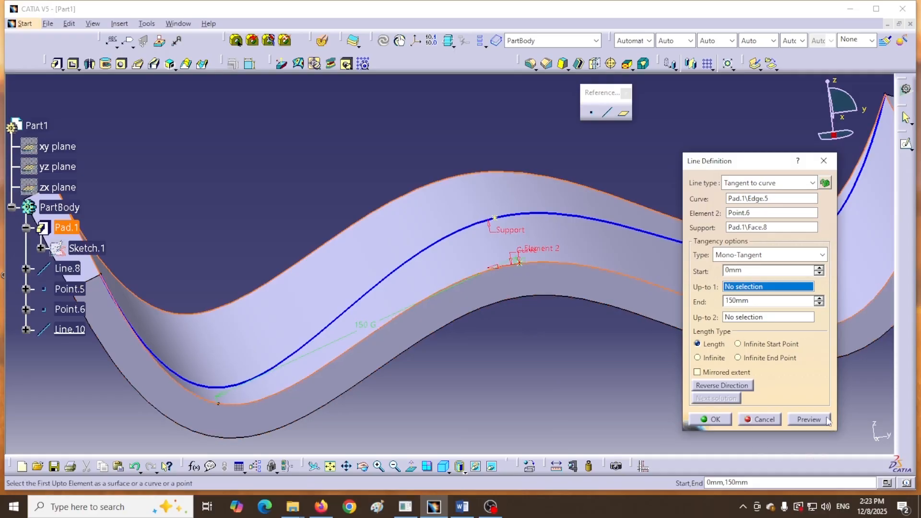
click(713, 419)
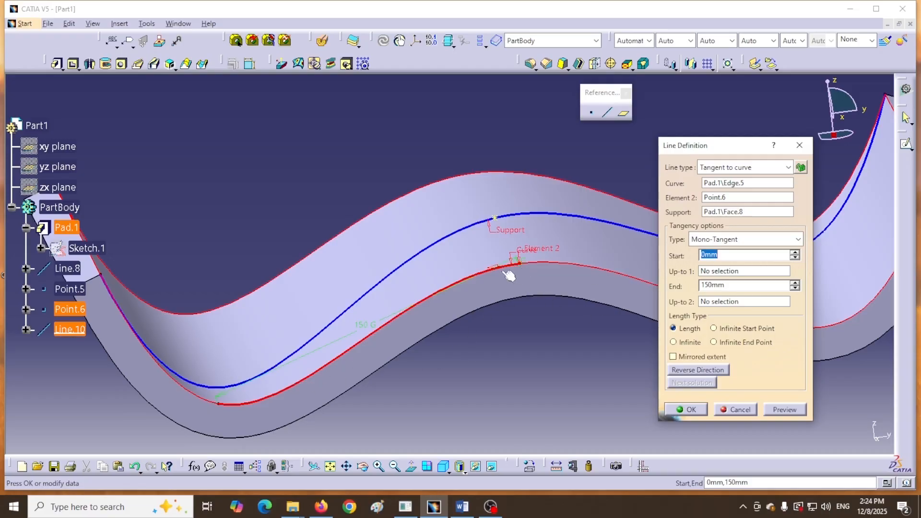
click(705, 240)
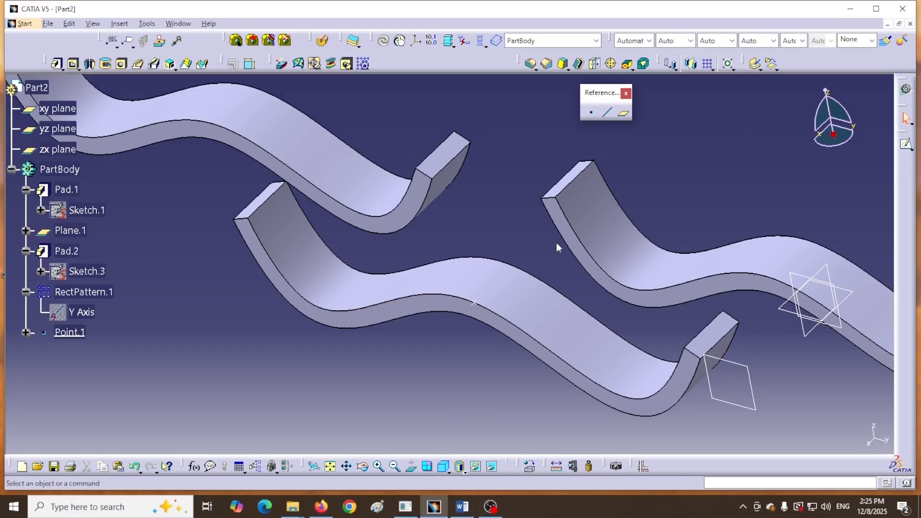
click(608, 113)
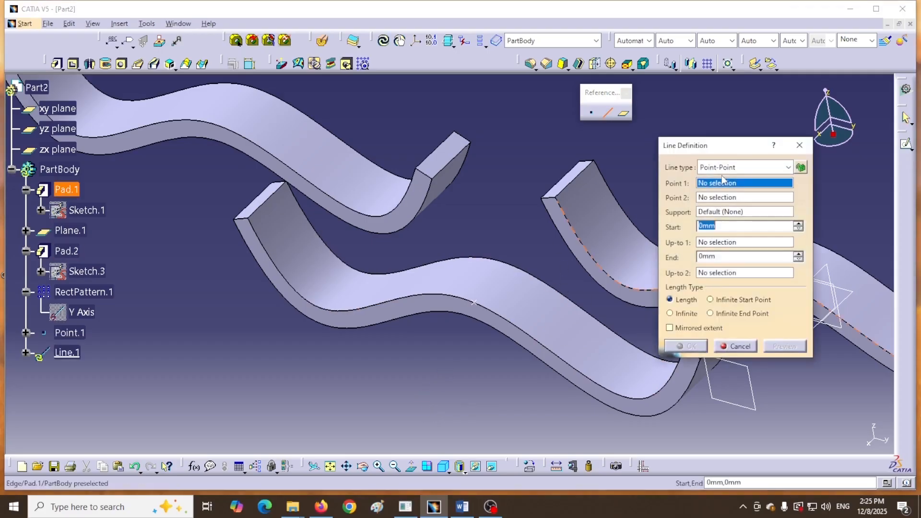
click(775, 172)
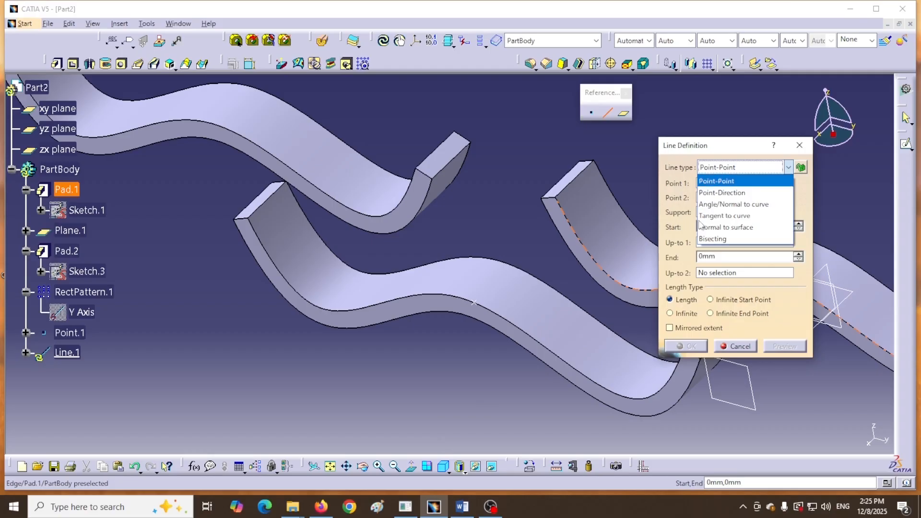
click(714, 219)
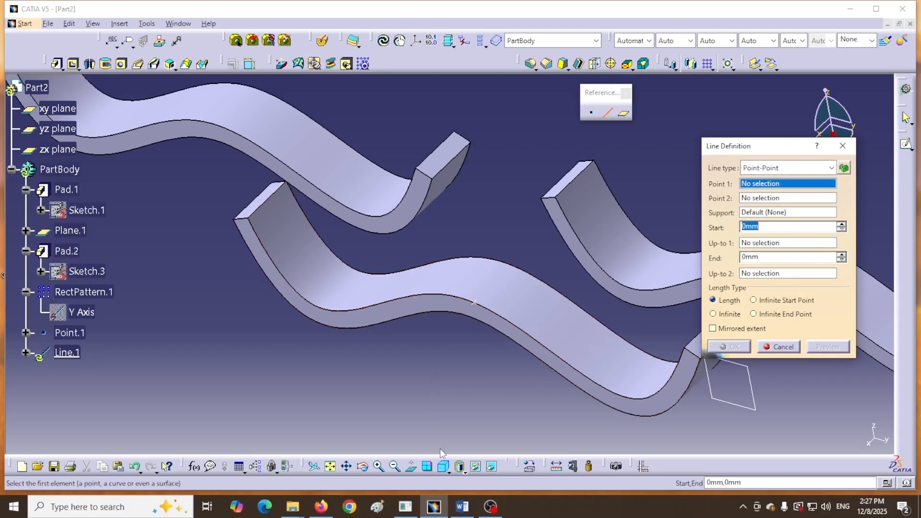
key(Escape)
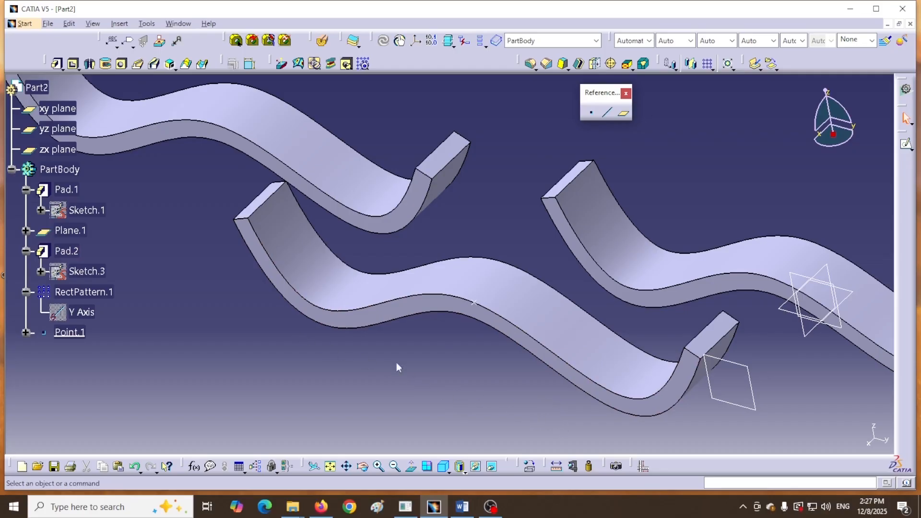
middle_drag(609, 293, 566, 366)
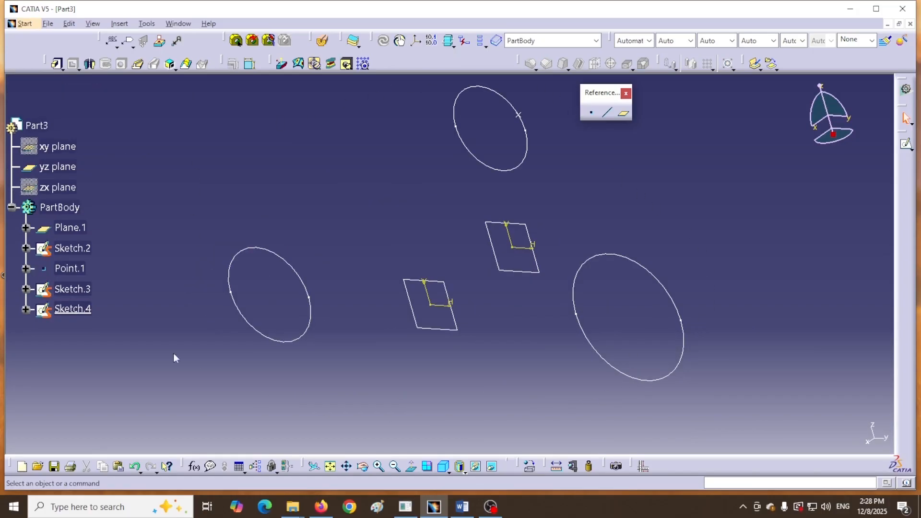
- Set up a Tangent to curve line of type BiTangent, with the large circle as Curve and the lower small circle as Element 2
mouse_move(649, 210)
middle_down()
mouse_move(643, 226)
mouse_move(559, 246)
mouse_move(577, 251)
middle_up()
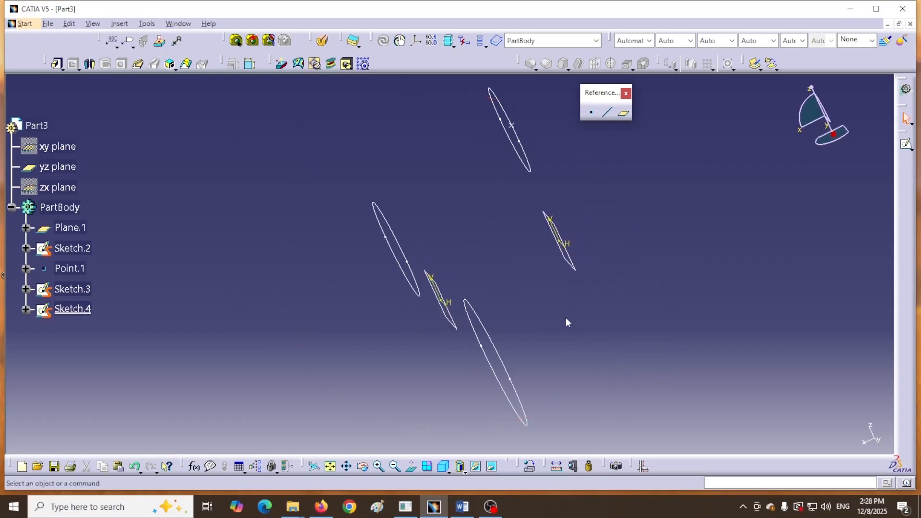
middle_drag(531, 300, 547, 300)
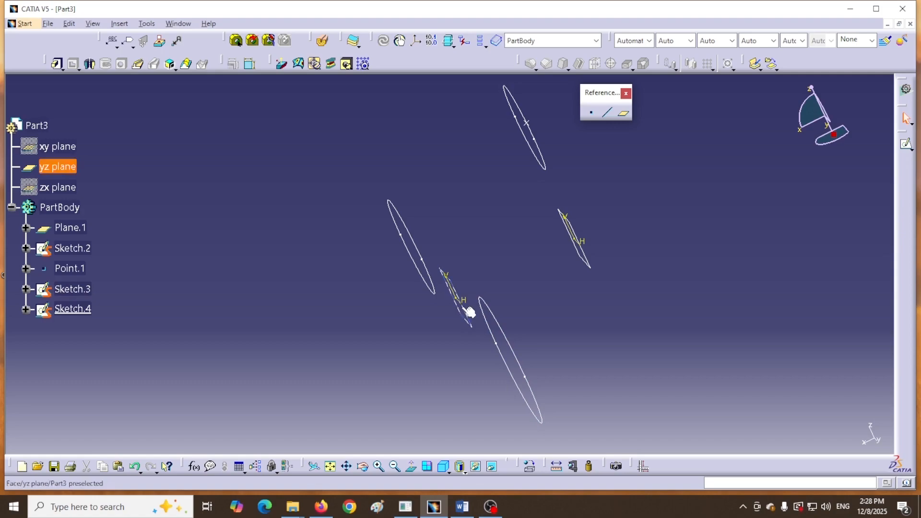
middle_drag(464, 309, 532, 298)
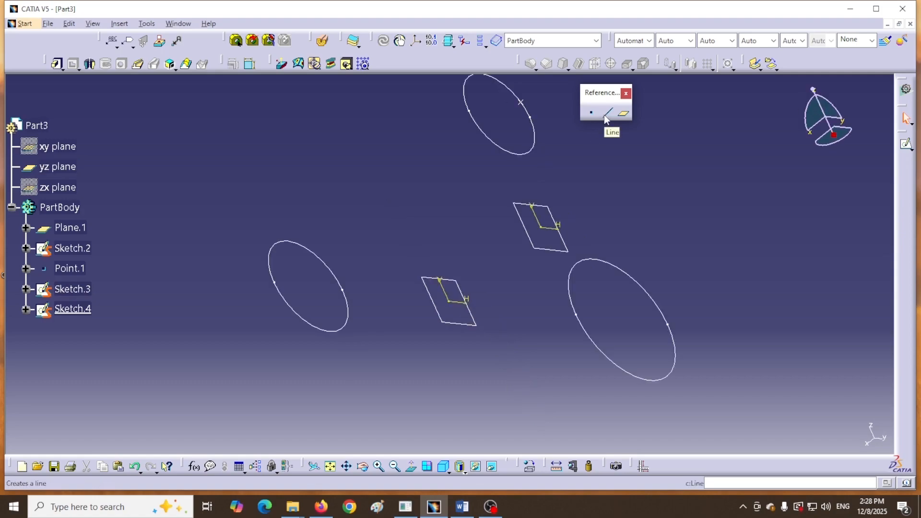
click(607, 113)
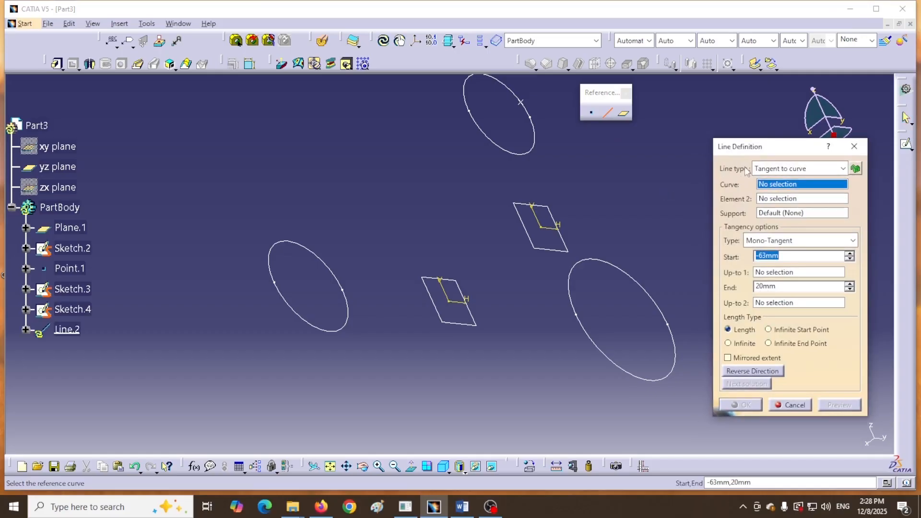
click(842, 168)
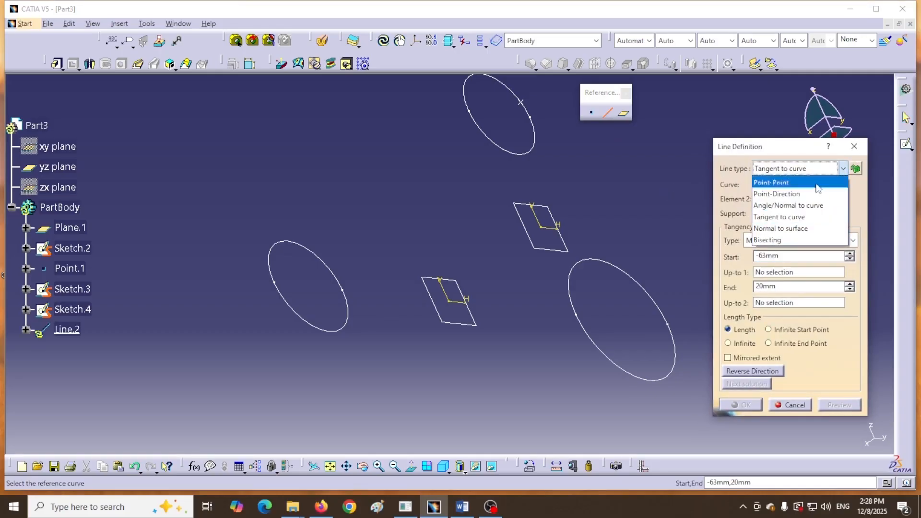
click(773, 219)
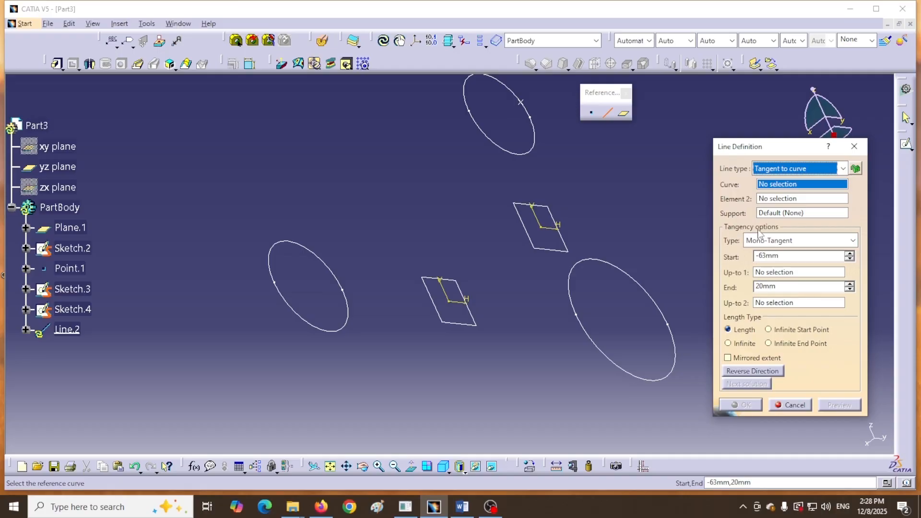
click(838, 242)
click(755, 264)
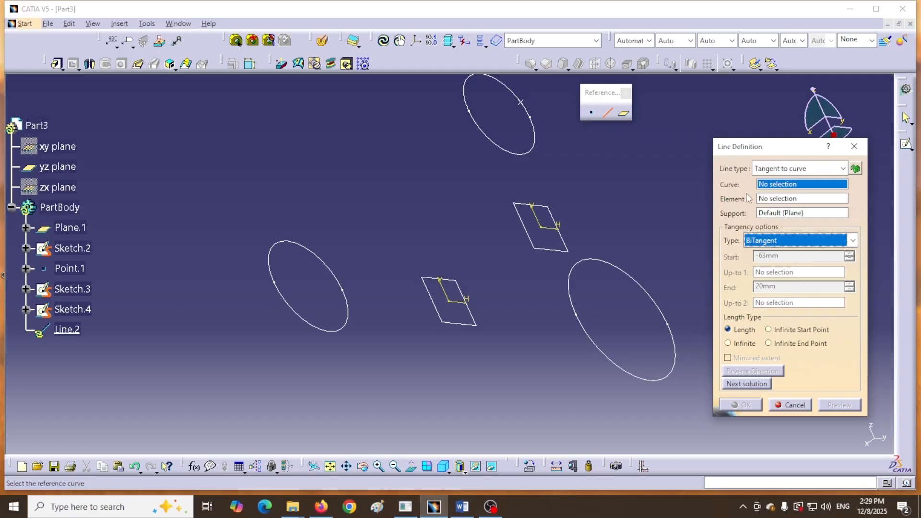
click(803, 183)
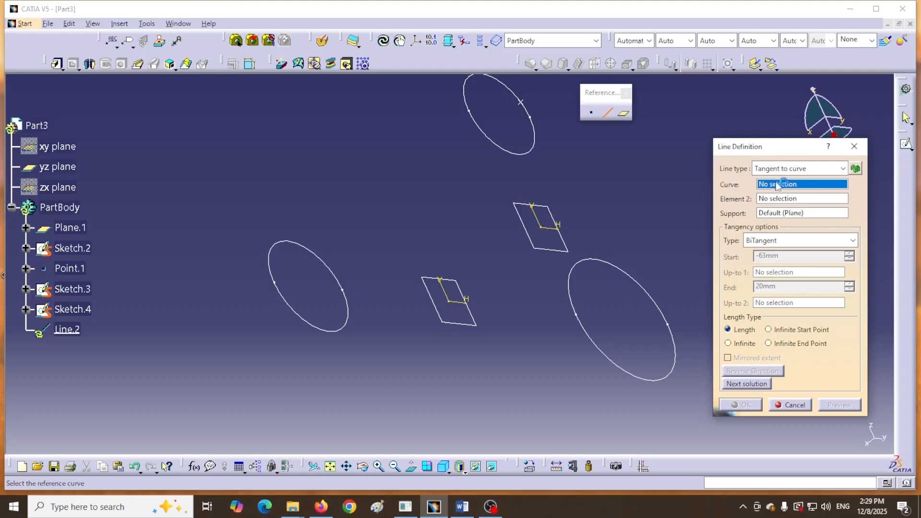
click(800, 185)
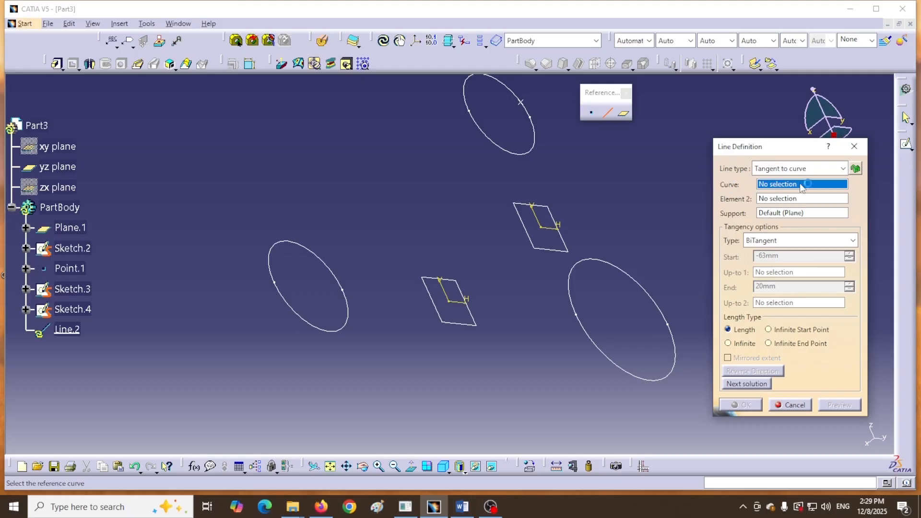
click(617, 265)
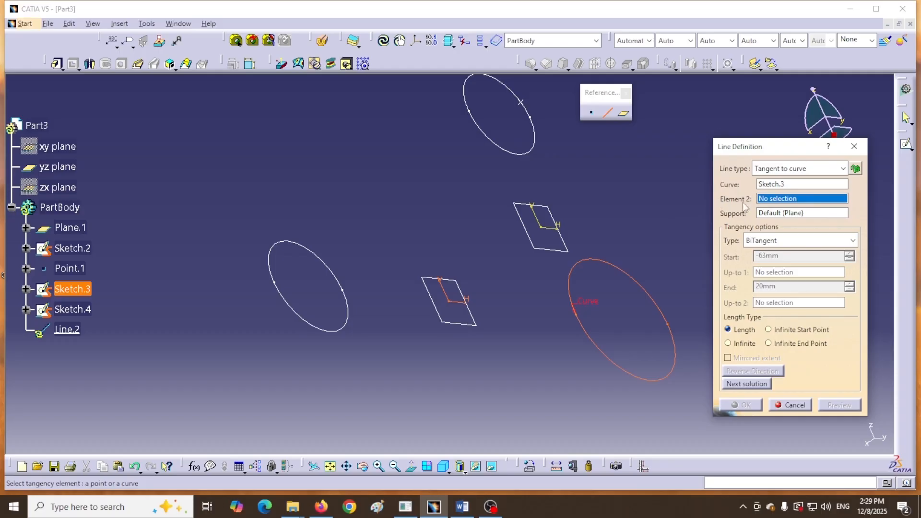
click(305, 246)
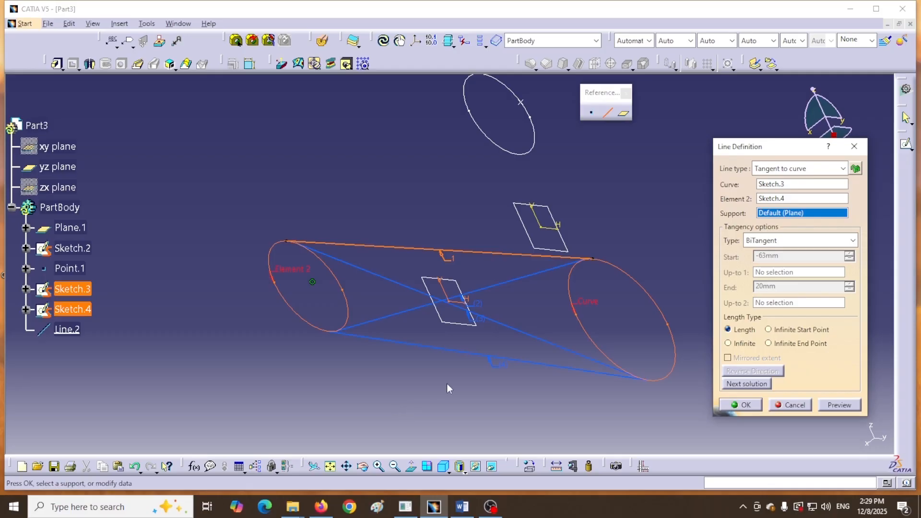
- Cycle through the four bitangent solutions and create the line from solution 1, the outer tangent along the tops of both circles
click(829, 406)
click(744, 384)
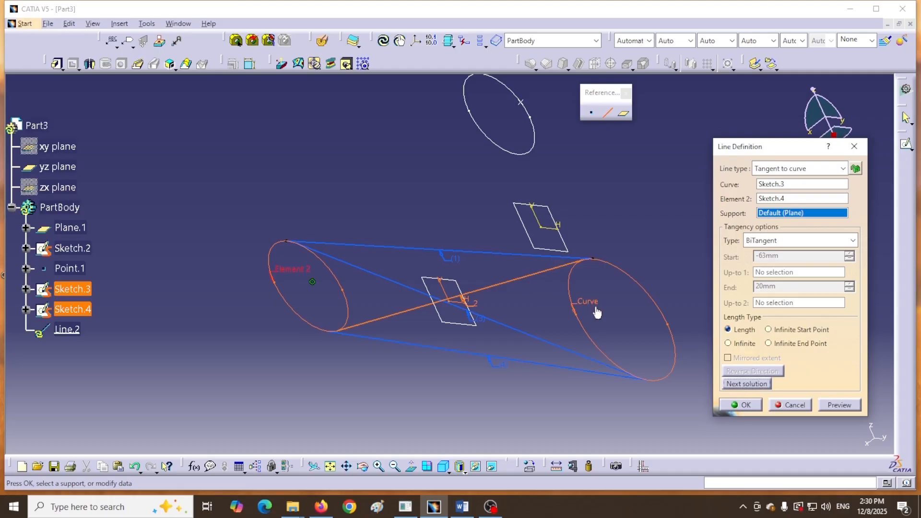
click(741, 384)
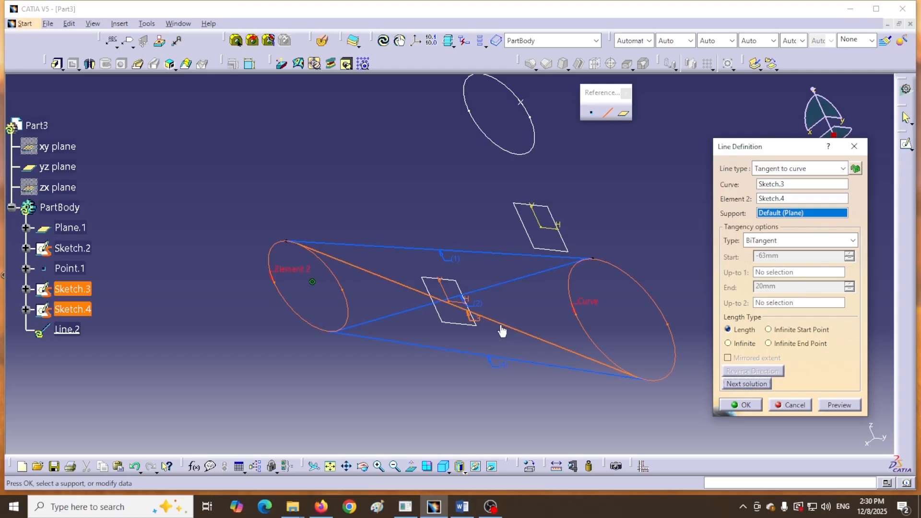
click(739, 384)
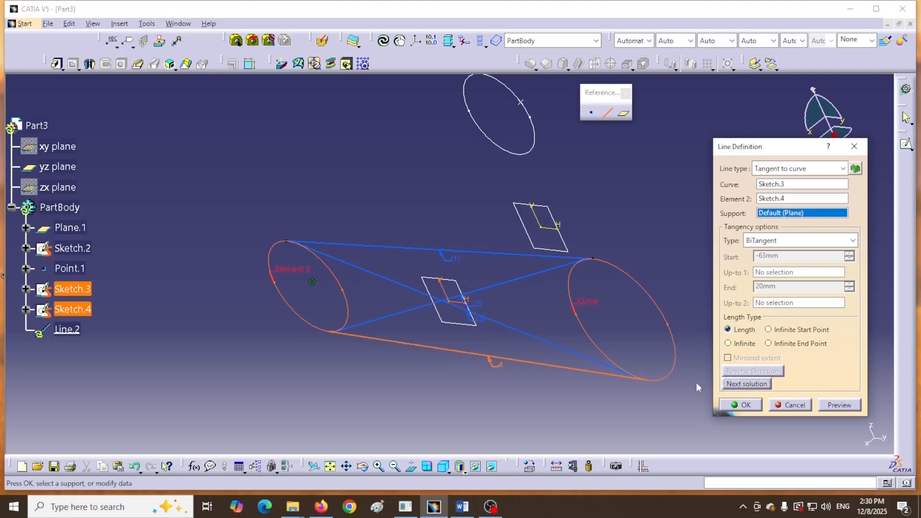
click(746, 384)
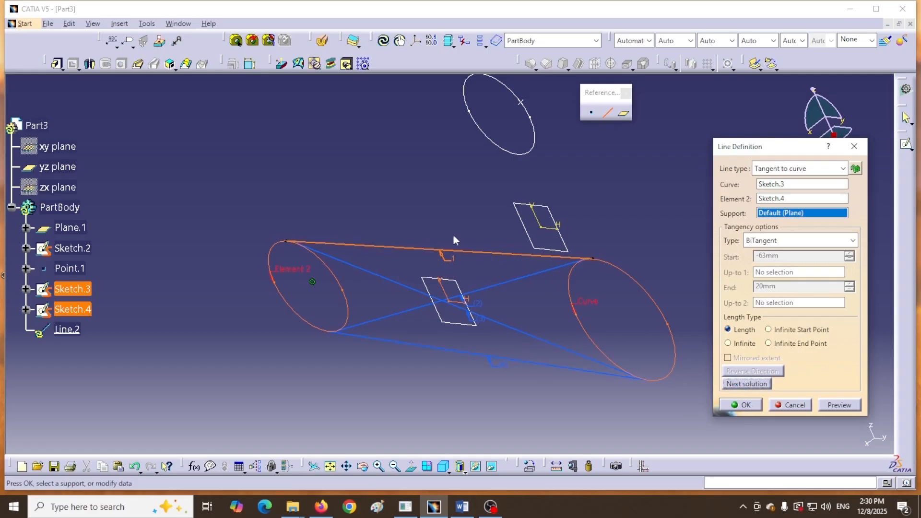
click(748, 407)
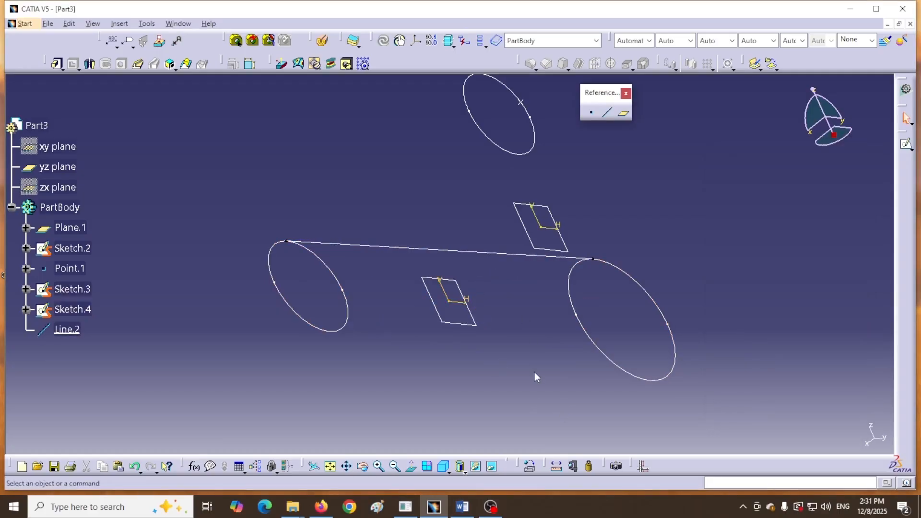
- Edit the bitangent line between the circles, selecting the upper small circle as the new Element 2
middle_drag(535, 374, 556, 342)
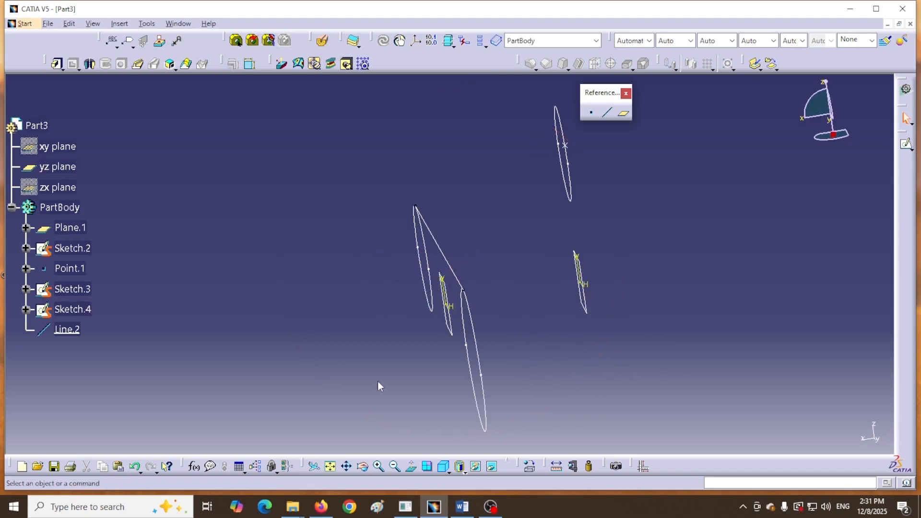
mouse_move(380, 386)
middle_down()
mouse_move(438, 343)
mouse_move(502, 382)
mouse_move(479, 399)
mouse_move(484, 394)
middle_up()
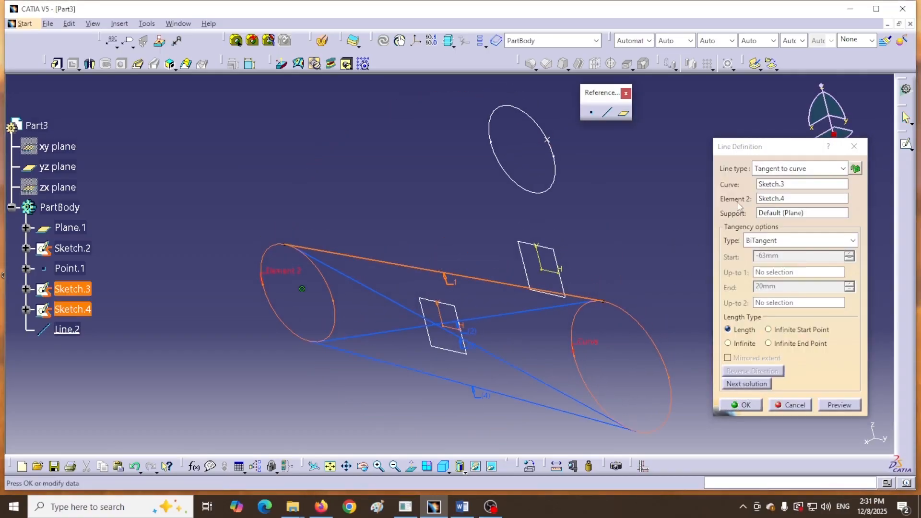
click(782, 199)
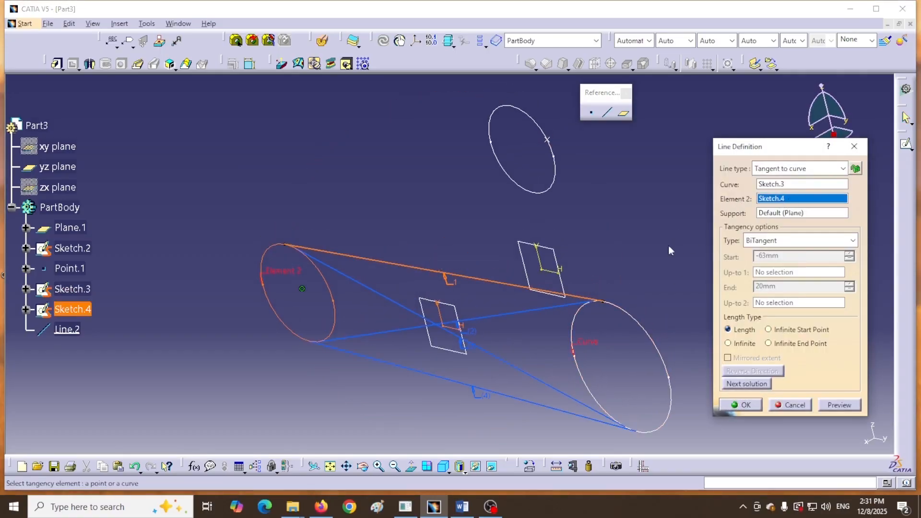
click(554, 186)
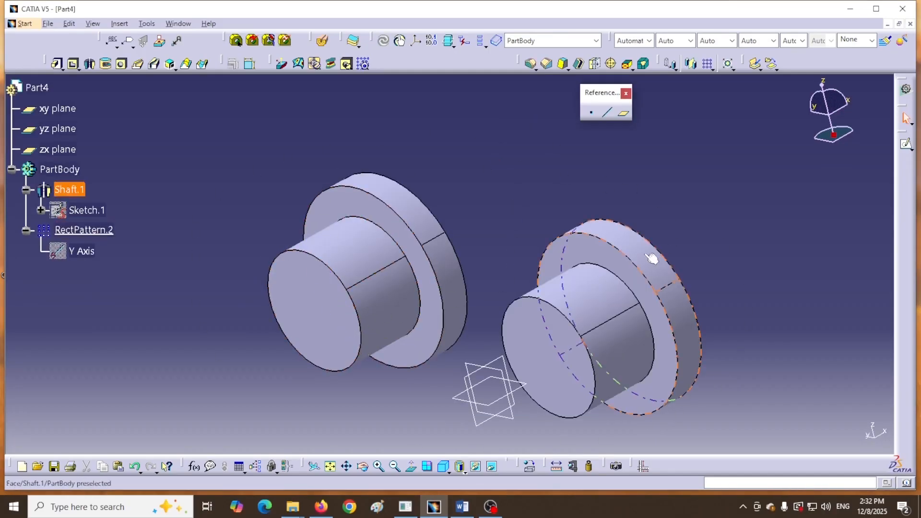
- Set up a BiTangent Tangent to curve line in Part4, using the right and left shafts' front flange edges as Curve and Element 2
click(606, 112)
drag(790, 156, 794, 167)
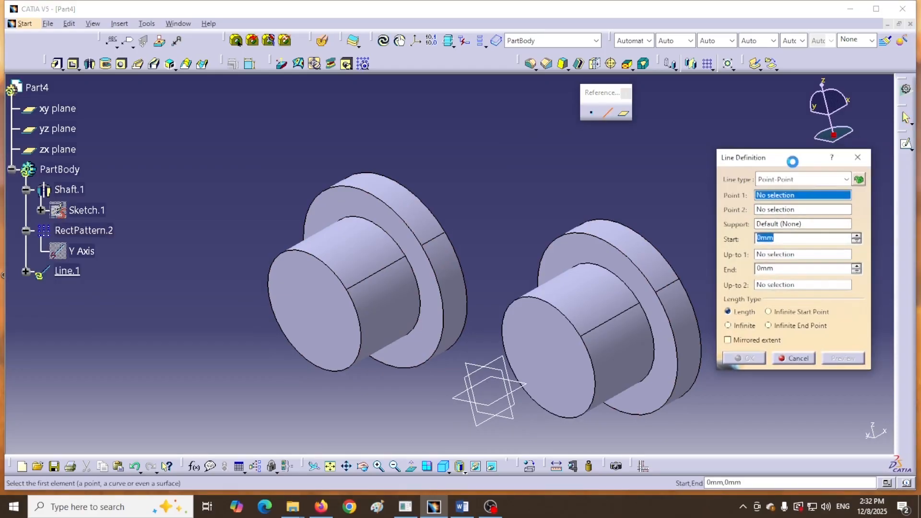
click(846, 179)
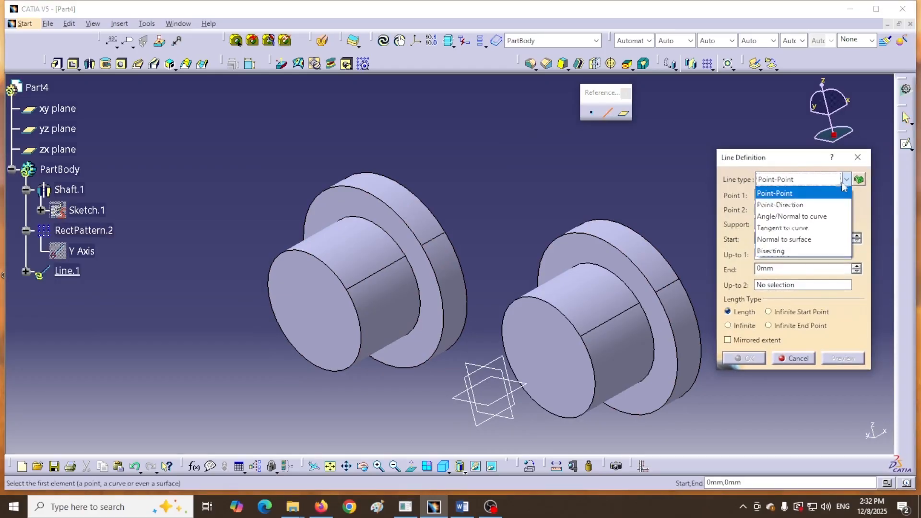
click(773, 230)
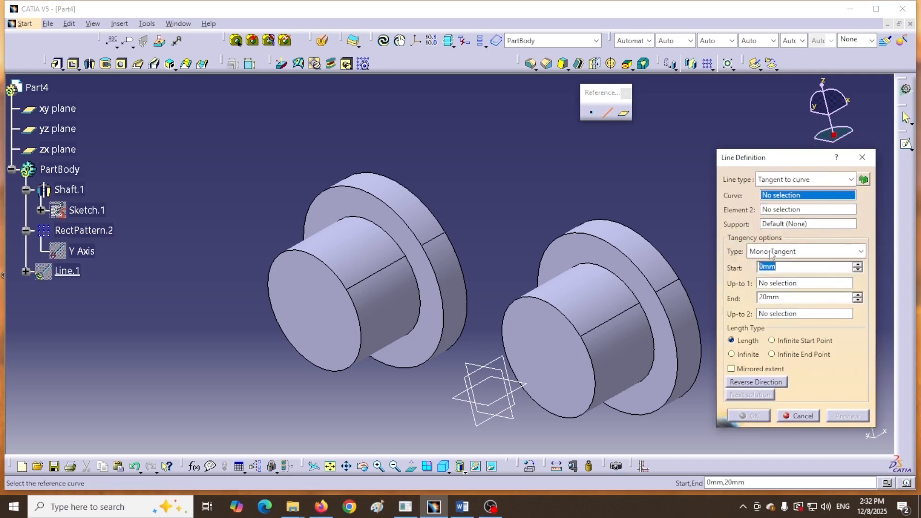
click(860, 252)
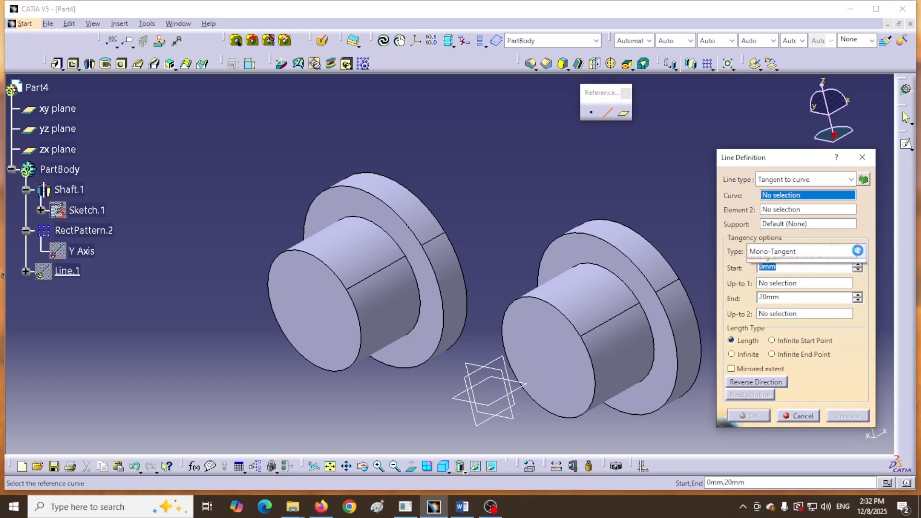
click(767, 277)
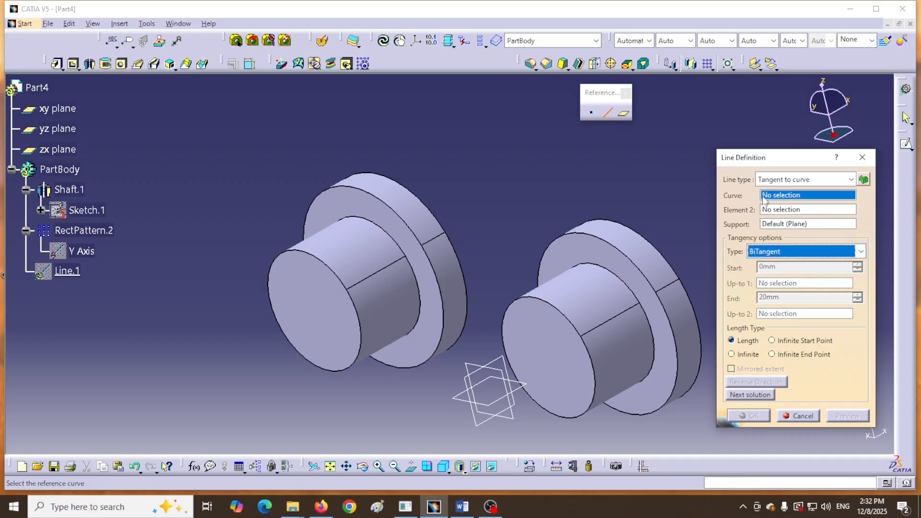
click(811, 195)
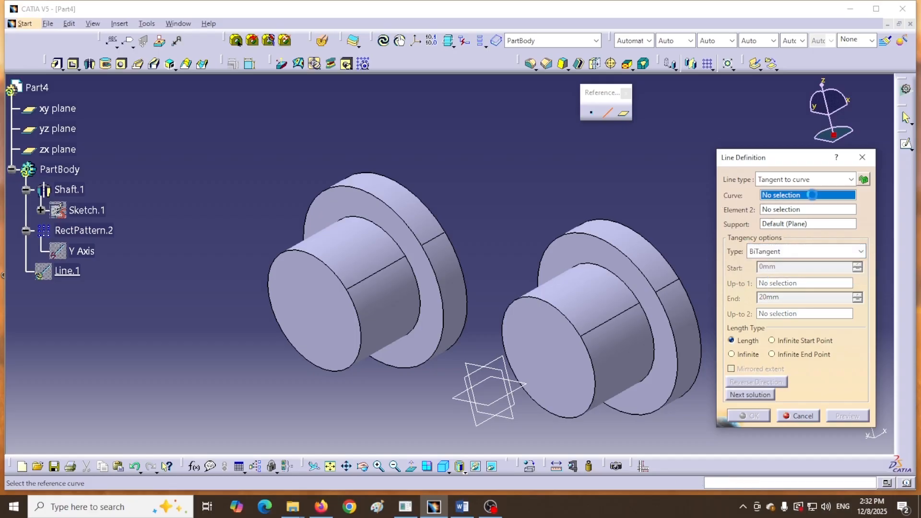
click(642, 269)
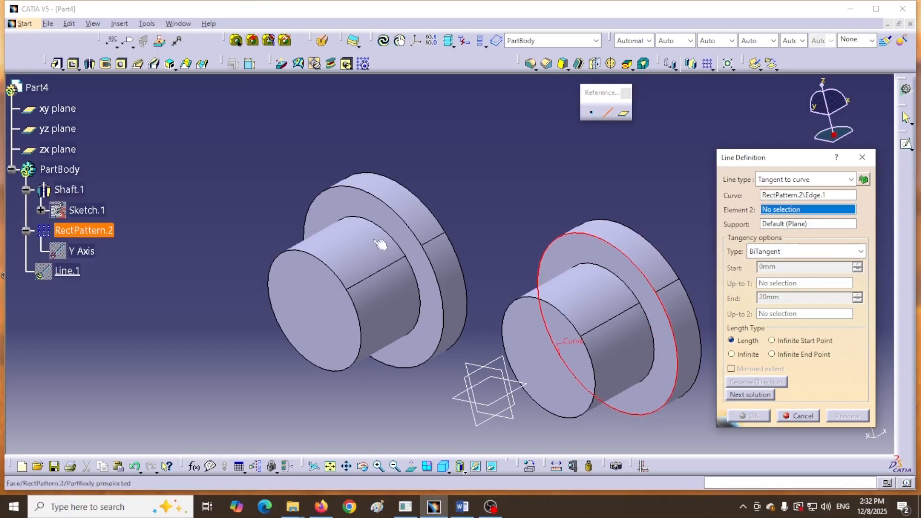
click(374, 190)
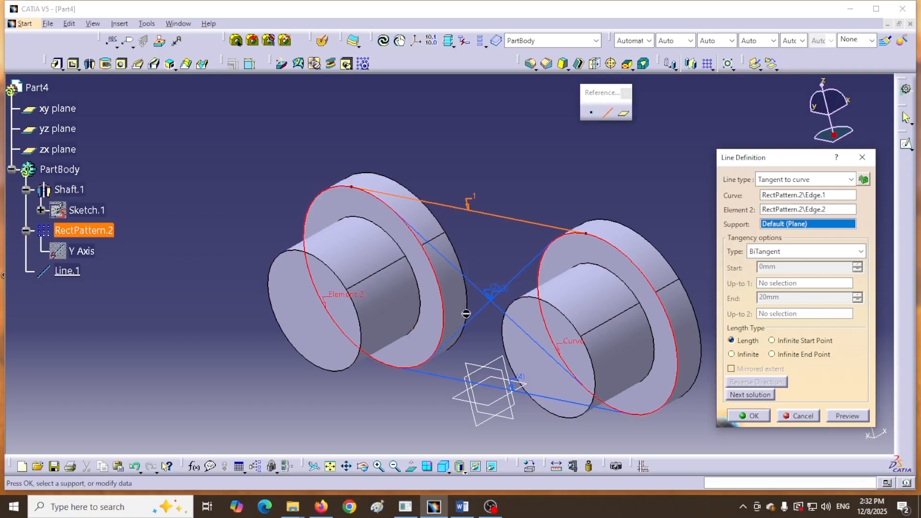
- Preview the bitangent line solutions between the two flange edges, then cancel the line definition
click(833, 419)
middle_drag(340, 407, 436, 356)
middle_drag(419, 146, 415, 138)
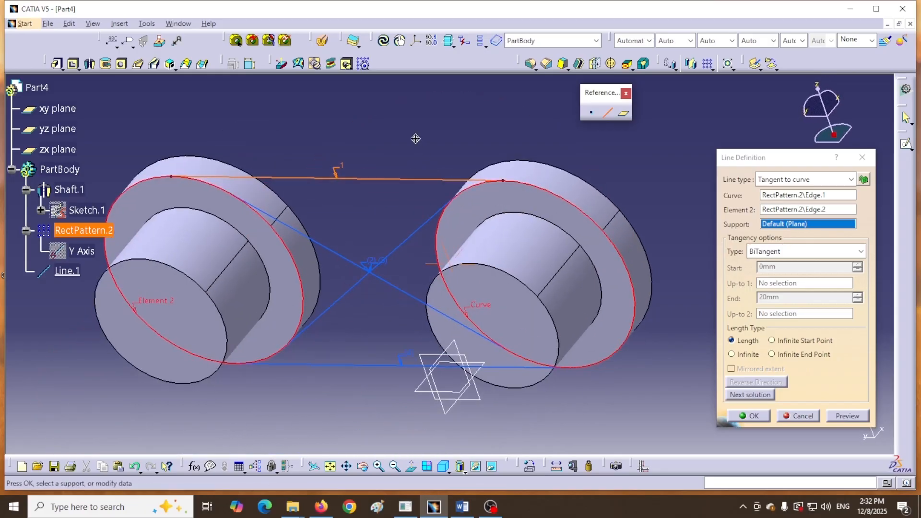
click(804, 417)
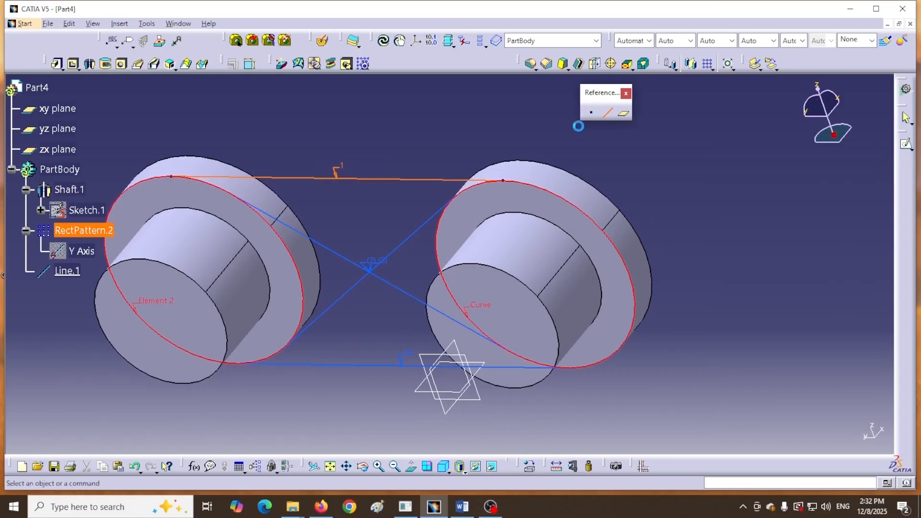
- Try to create a BiTangent line from the right shaft's hub base edge to the left shaft's front end face edge
click(605, 113)
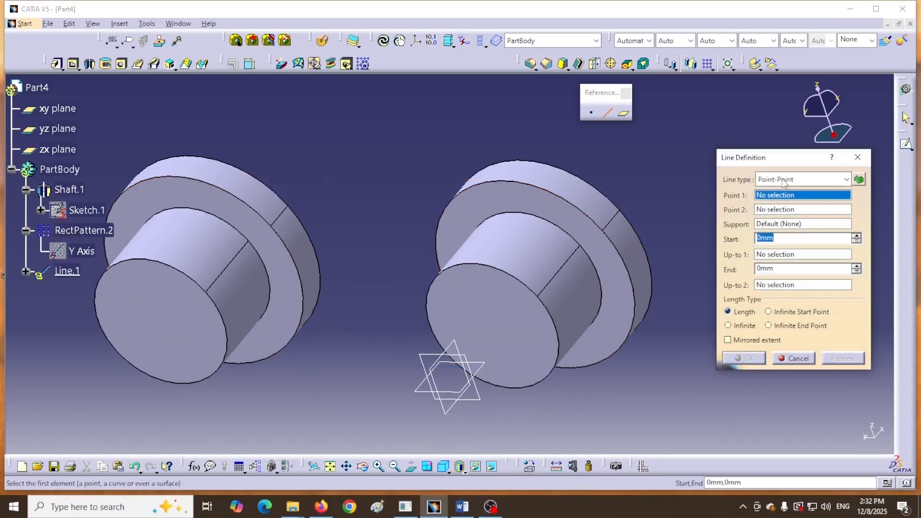
click(846, 179)
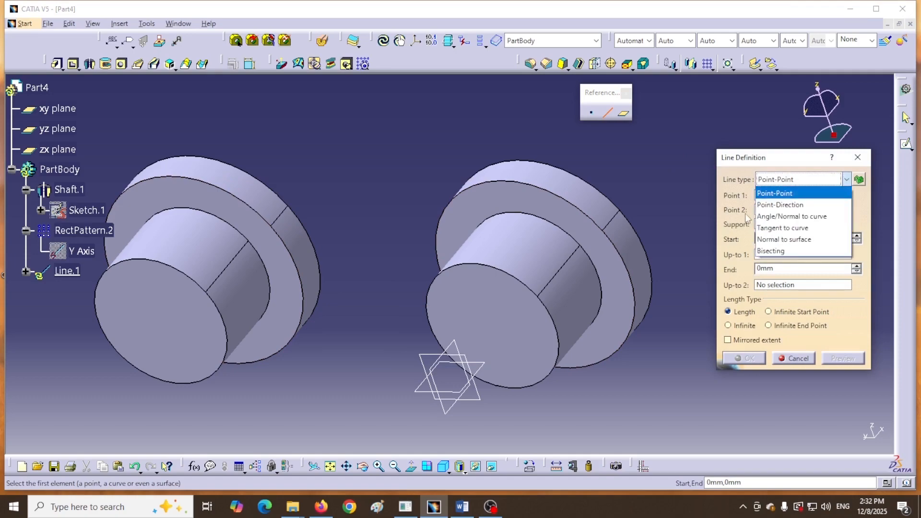
click(763, 229)
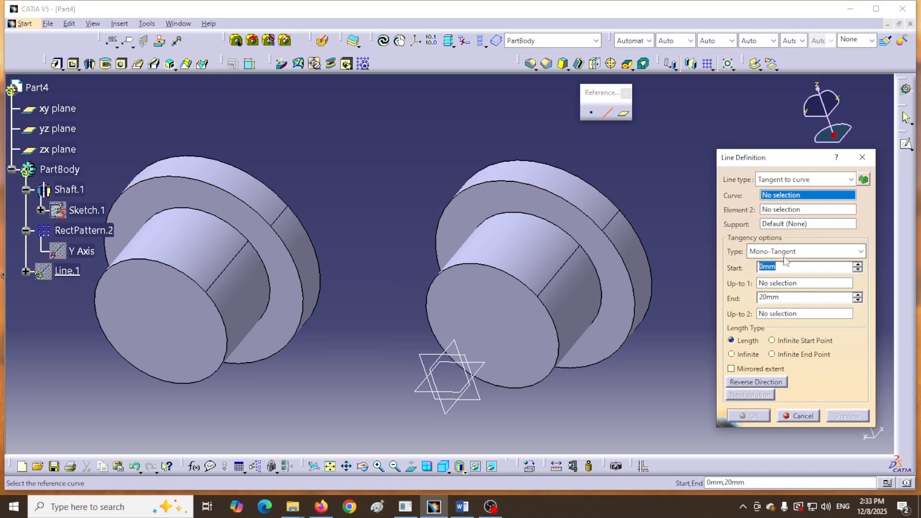
click(848, 255)
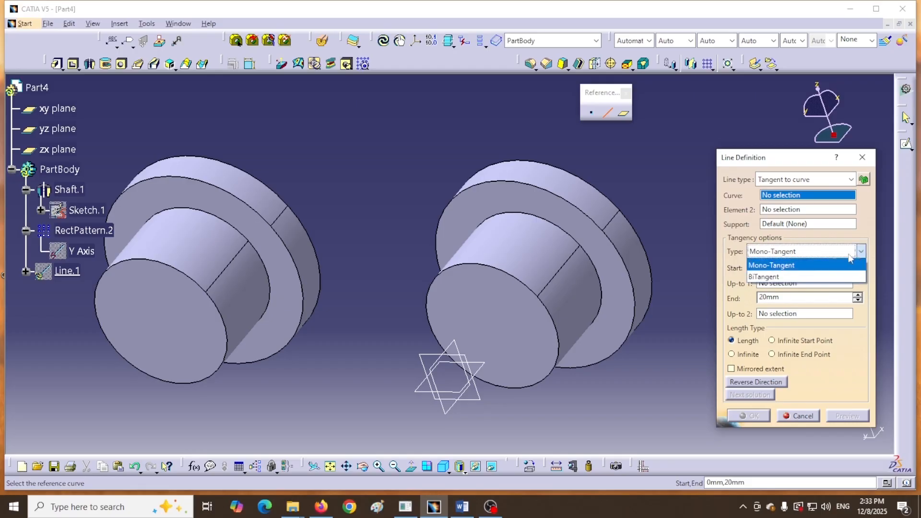
click(772, 276)
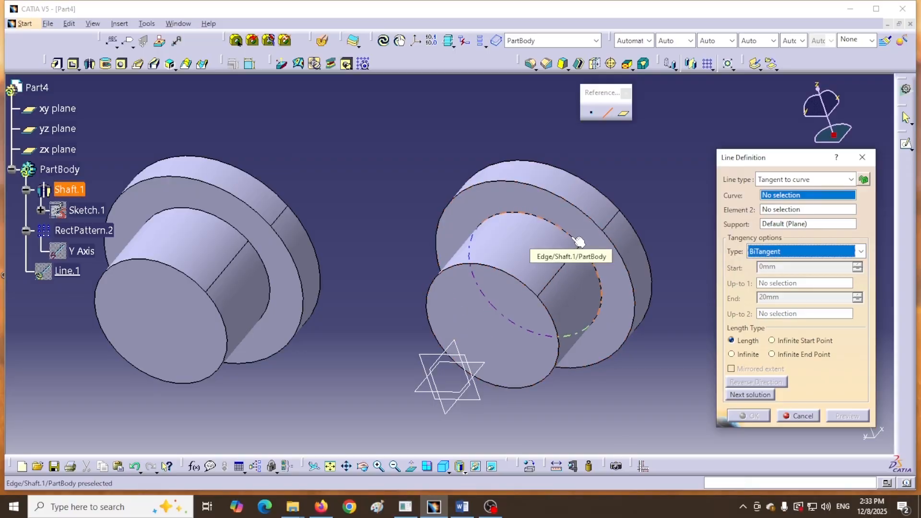
click(579, 241)
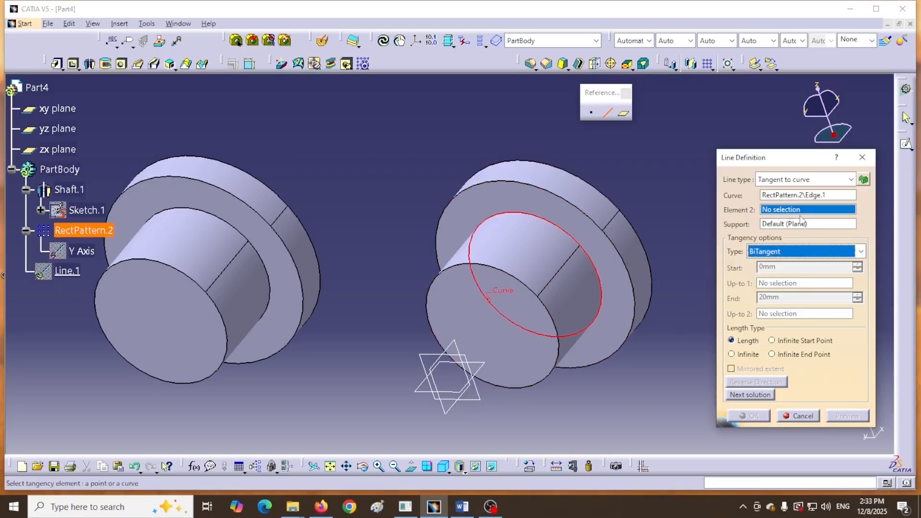
click(212, 287)
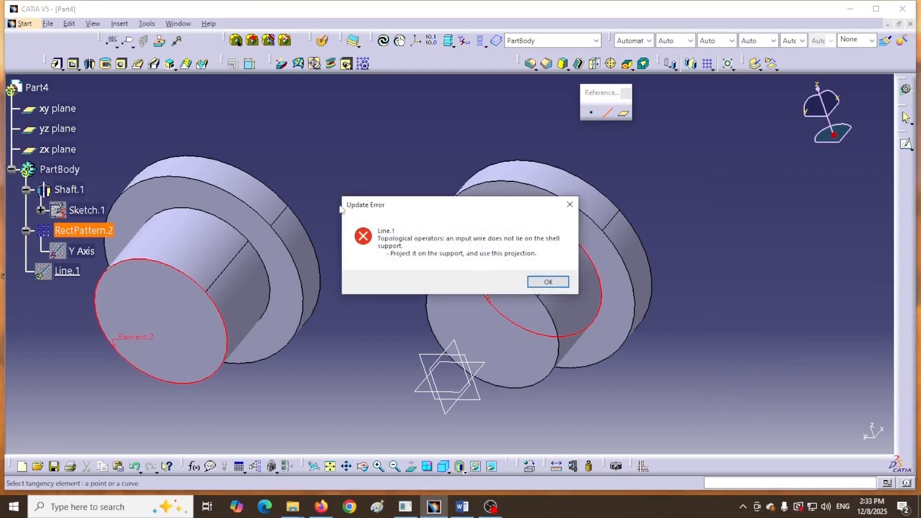
click(531, 284)
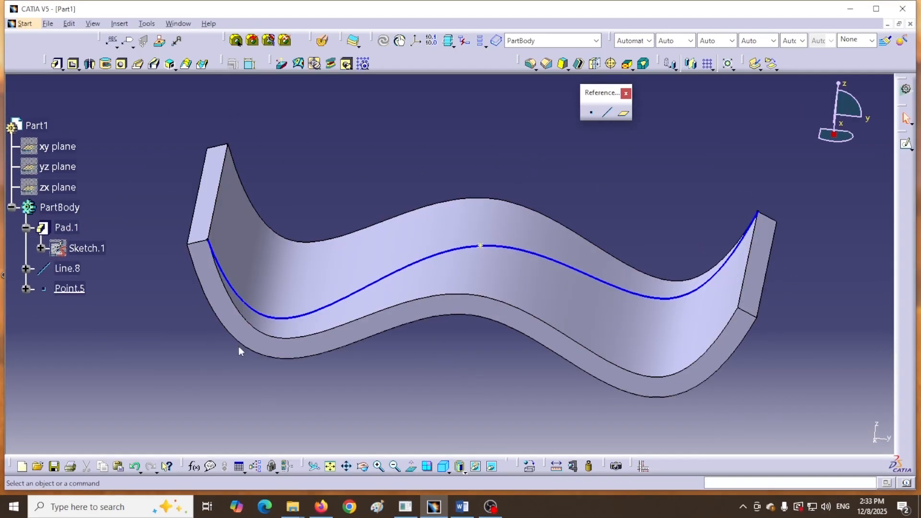
- In Part1, create a Coordinates point at X 40 mm, Y 50 mm, Z 120 mm relative to the point on the wavy curve's crest
click(592, 114)
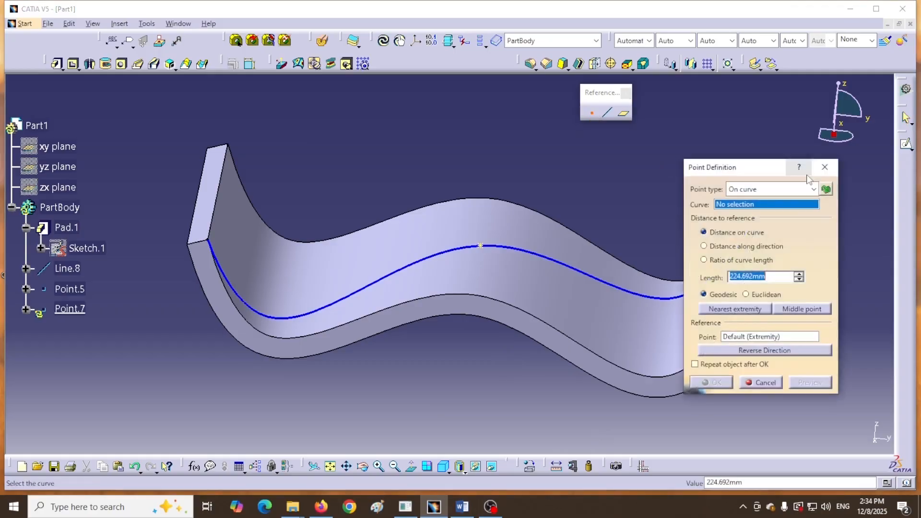
drag(778, 169, 808, 179)
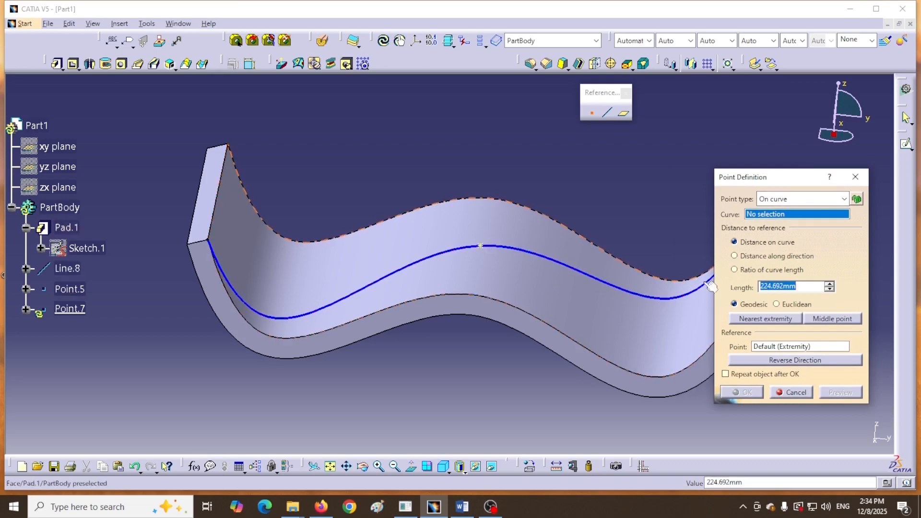
click(819, 200)
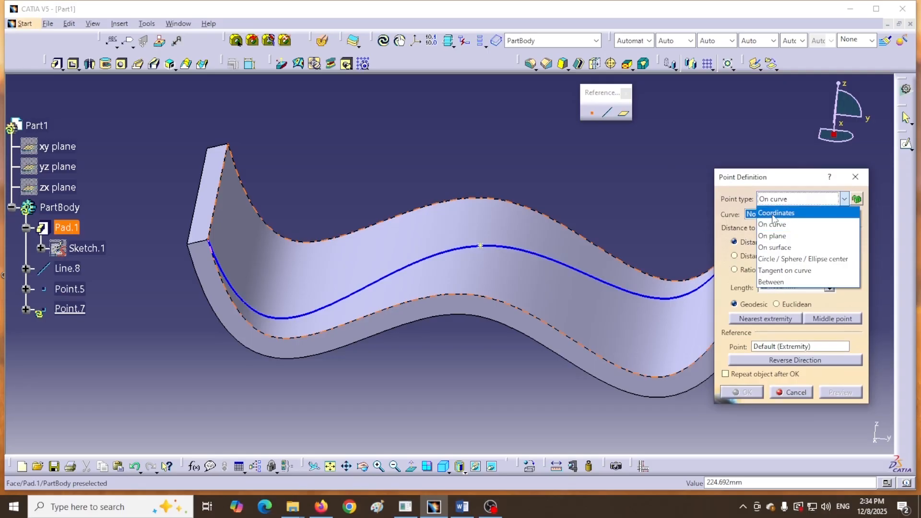
click(788, 216)
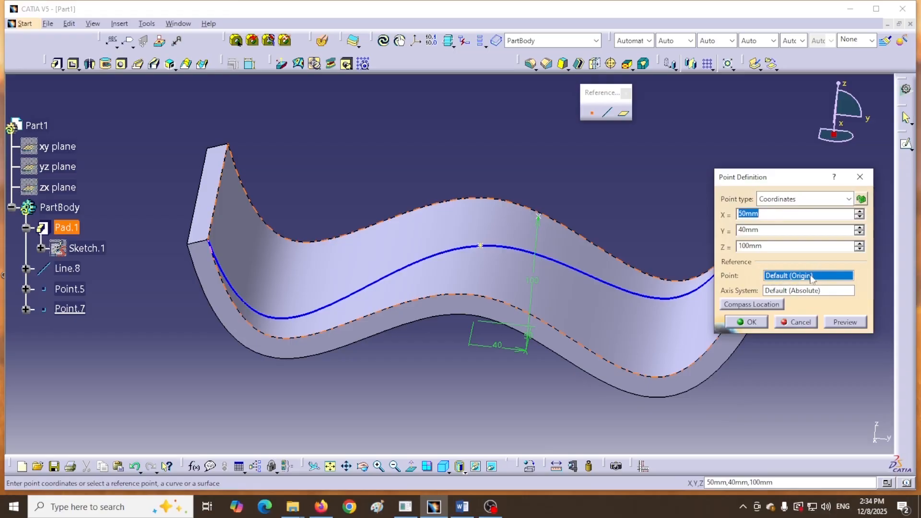
click(482, 246)
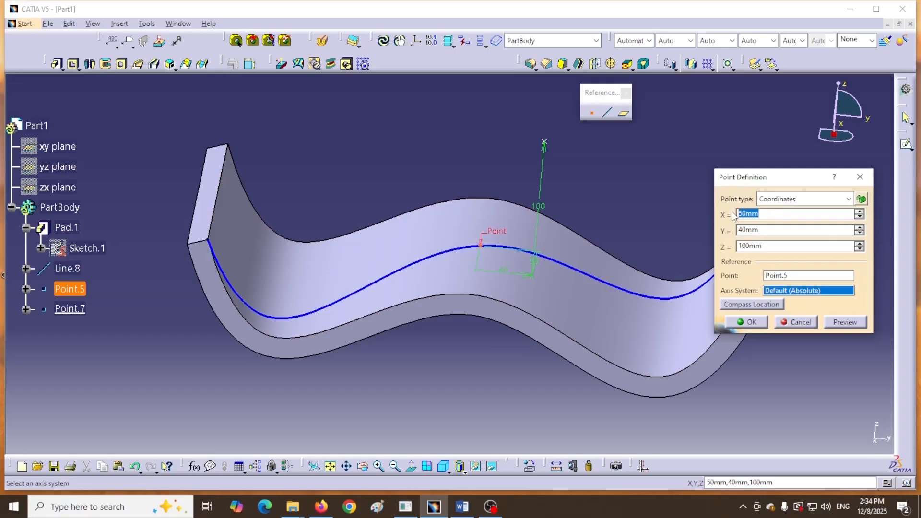
text(40)
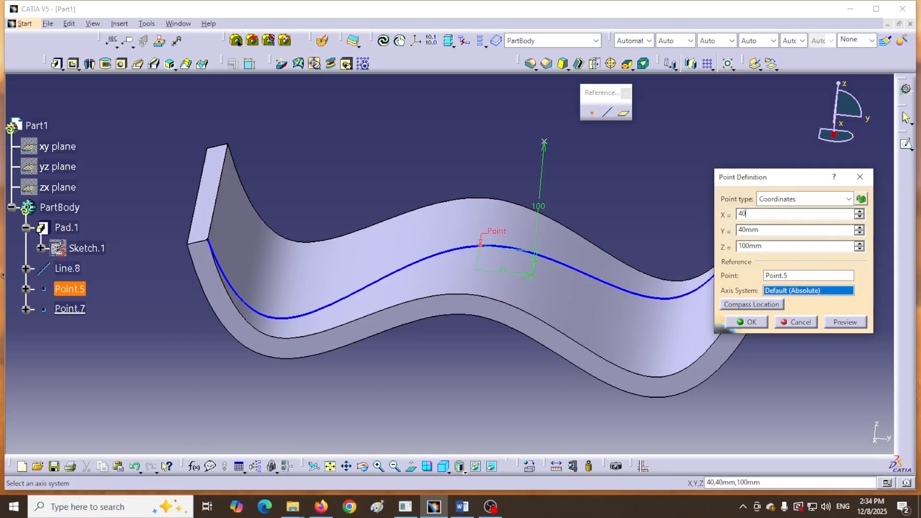
key(Tab)
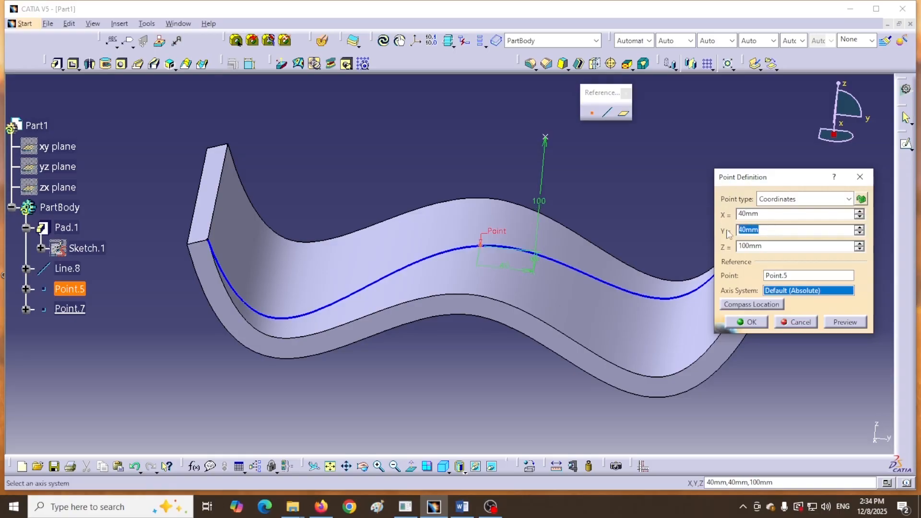
text(50)
key(Tab)
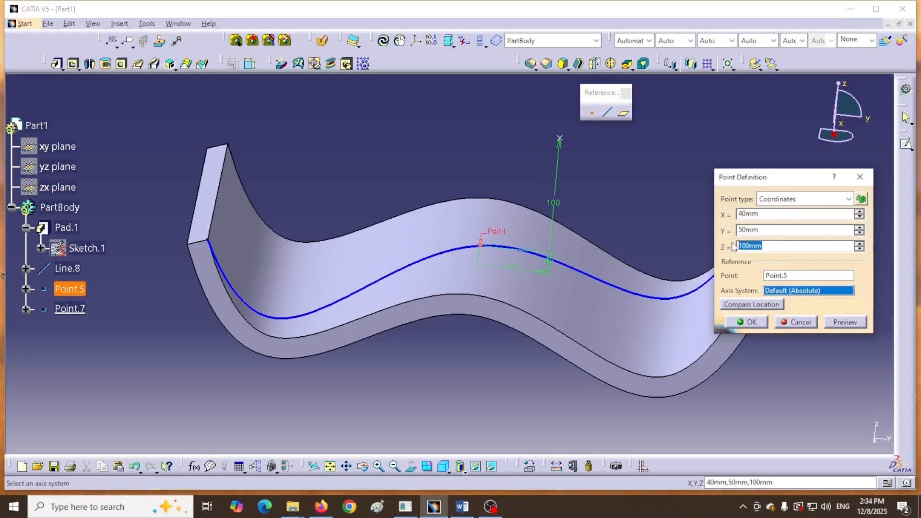
text(1)
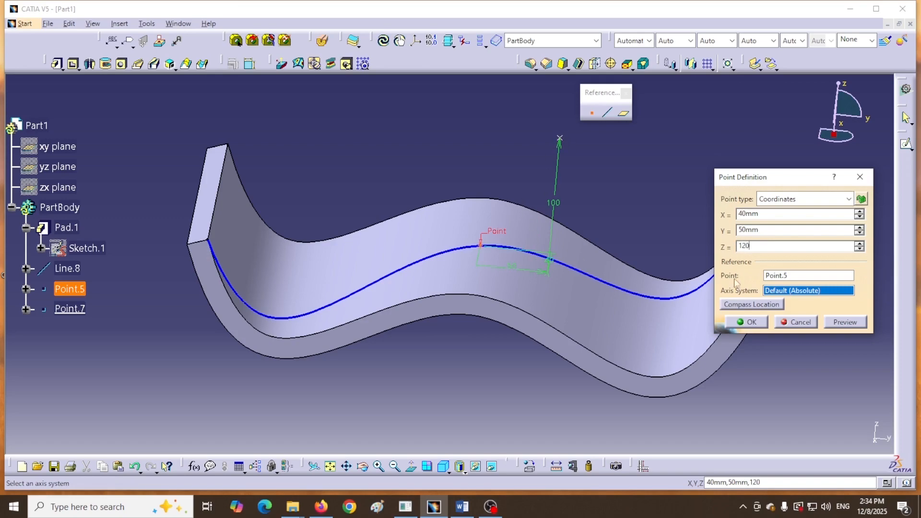
click(747, 322)
- Create a 150 mm Normal to surface line on the pad's wavy face from the curve's crest point, reversed to extend upward
middle_drag(638, 203, 581, 260)
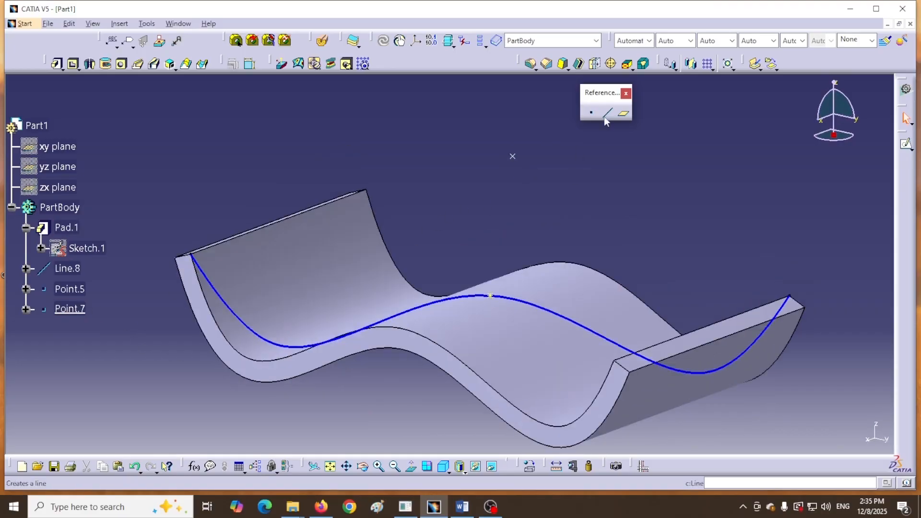
click(604, 117)
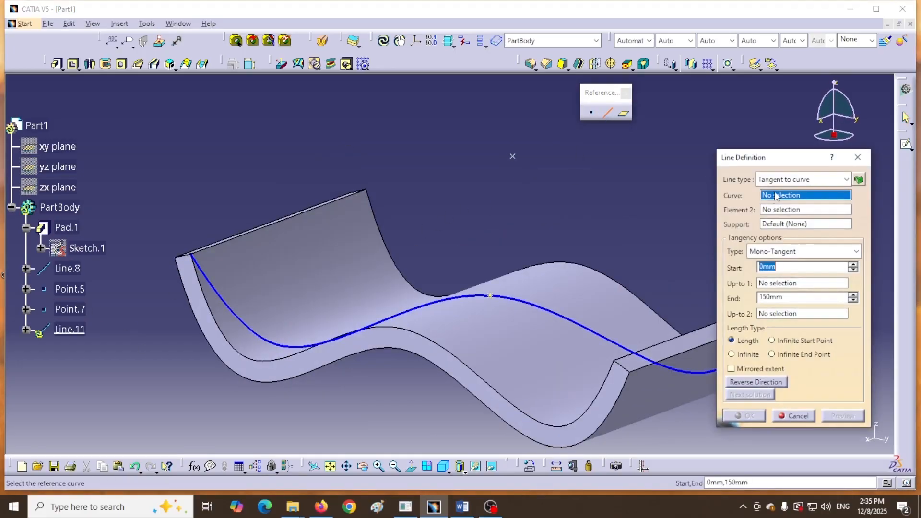
drag(791, 162, 763, 155)
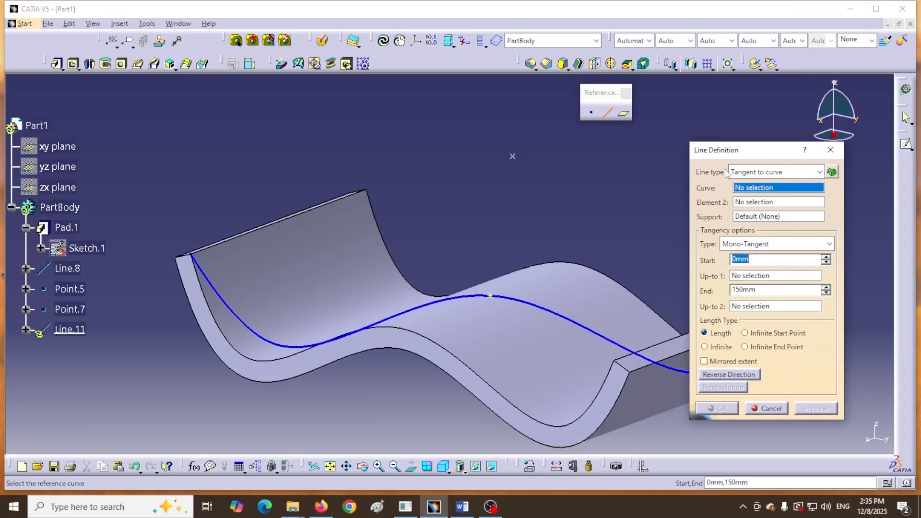
click(819, 173)
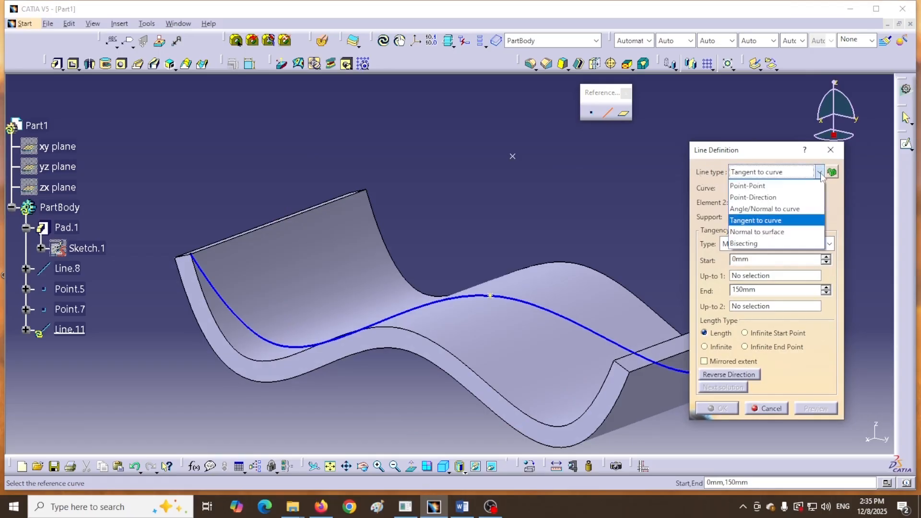
click(762, 232)
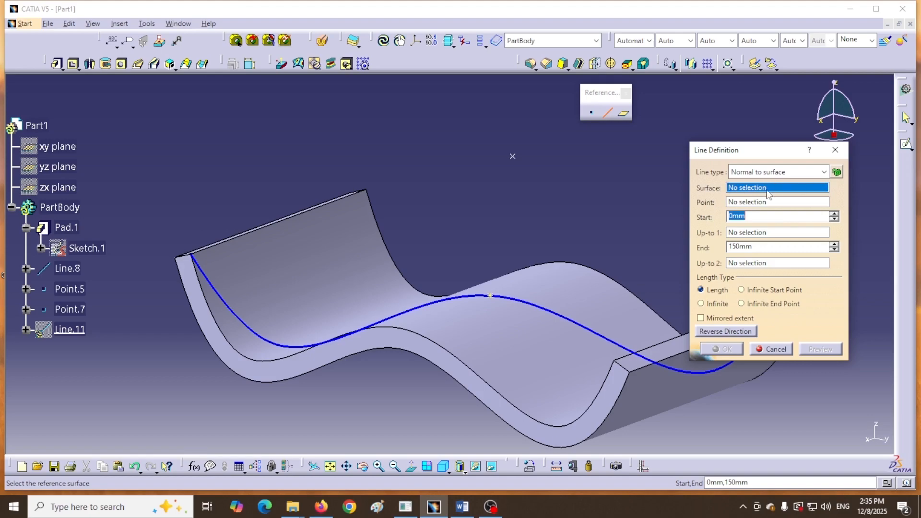
click(505, 338)
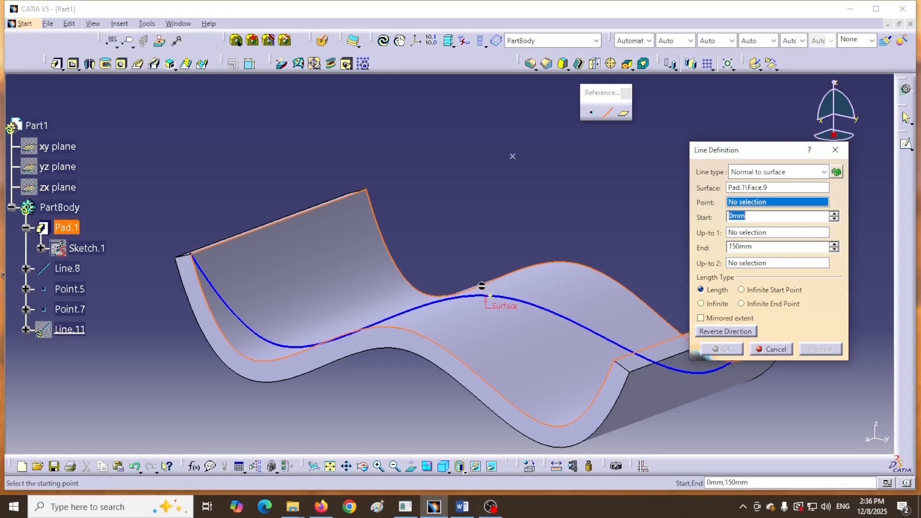
click(498, 299)
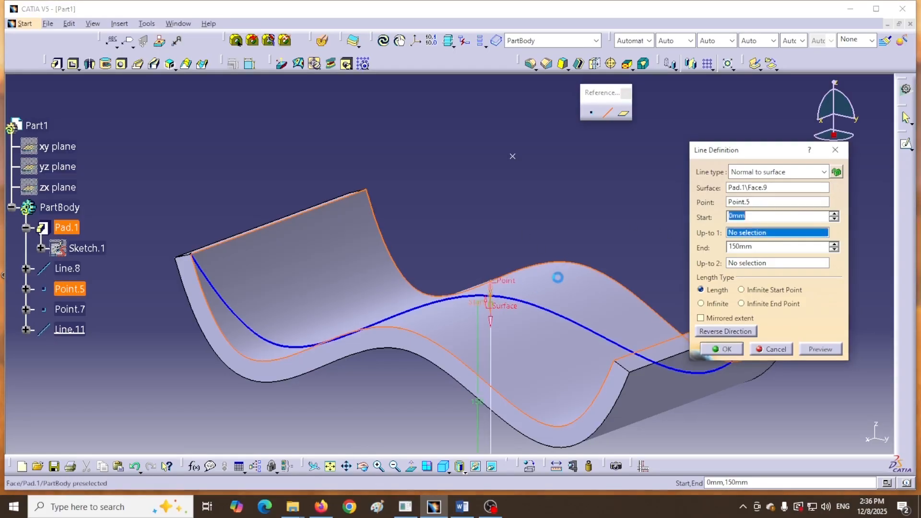
click(710, 332)
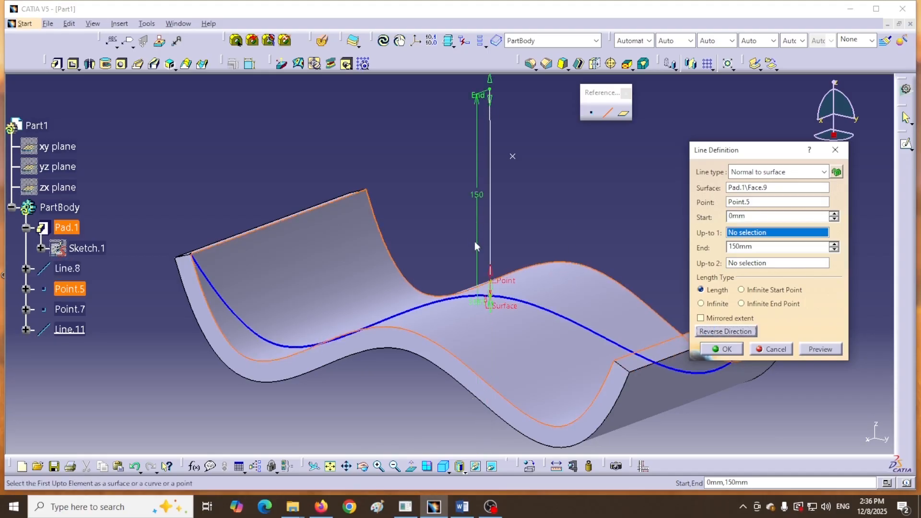
click(722, 349)
- Create a 150 mm Normal to surface line on the wavy face, starting from the coordinates point above it
middle_drag(610, 210, 581, 250)
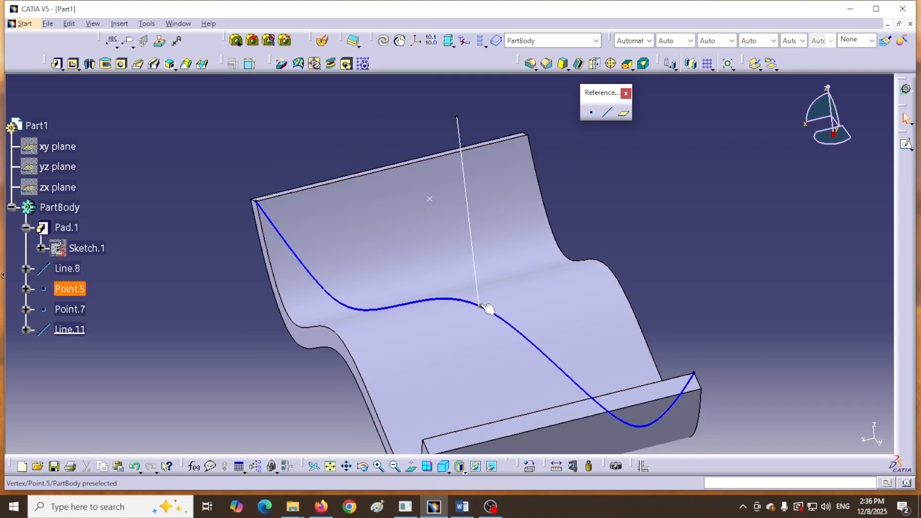
click(607, 113)
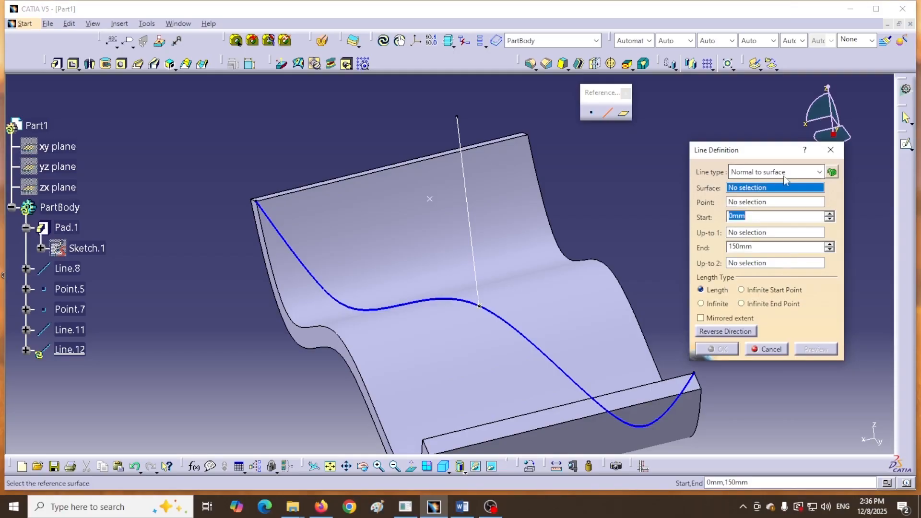
click(564, 287)
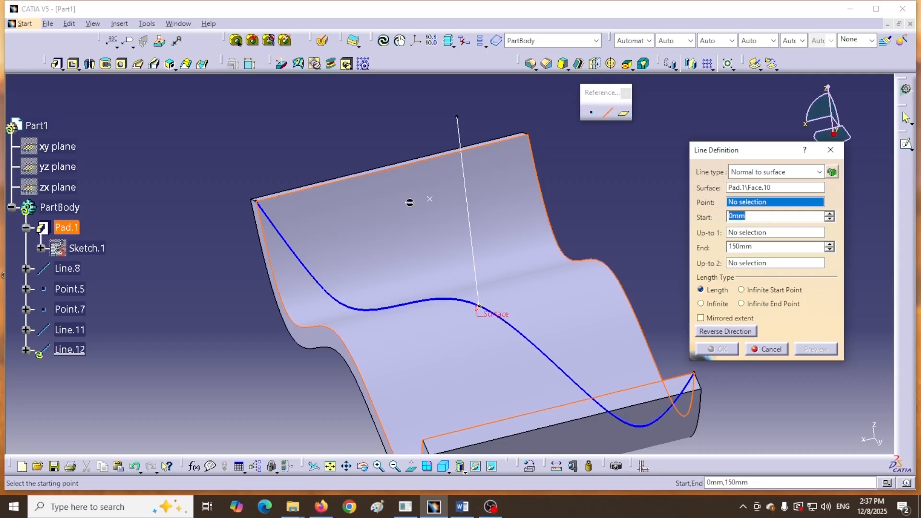
click(436, 203)
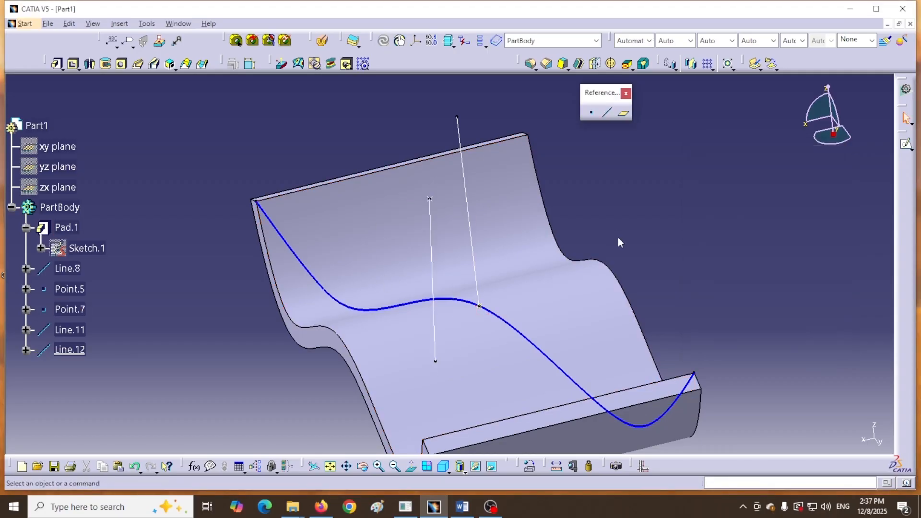
middle_drag(617, 238, 520, 331)
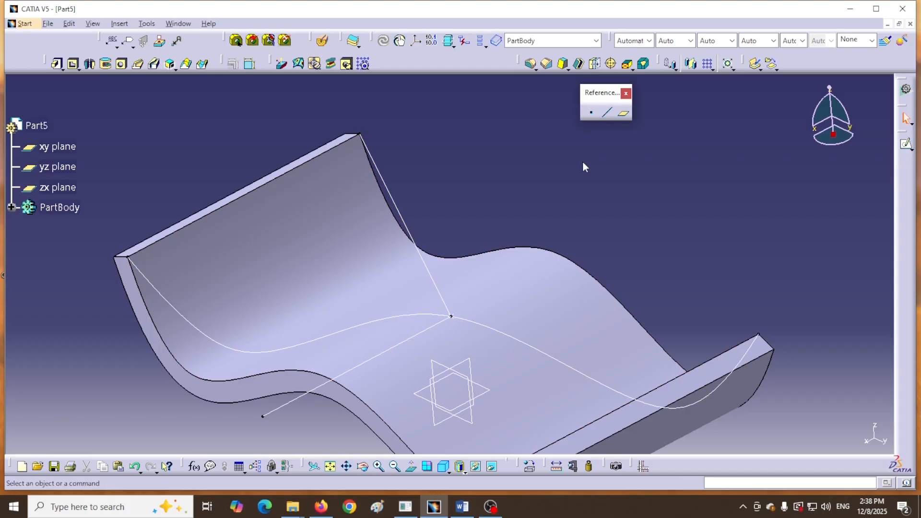
- In Part5, create a 162 mm Bisecting line between the two lines meeting on the wavy curve, using the second solution
click(606, 112)
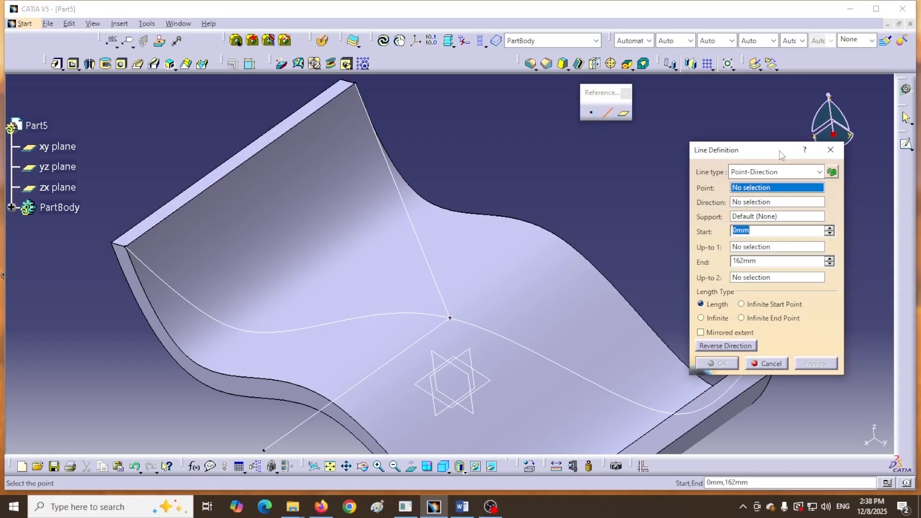
drag(779, 151, 778, 139)
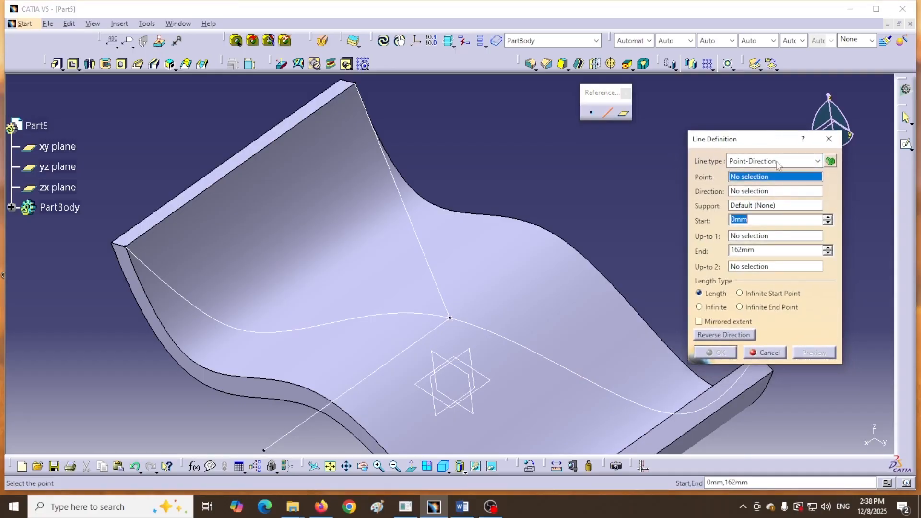
click(817, 162)
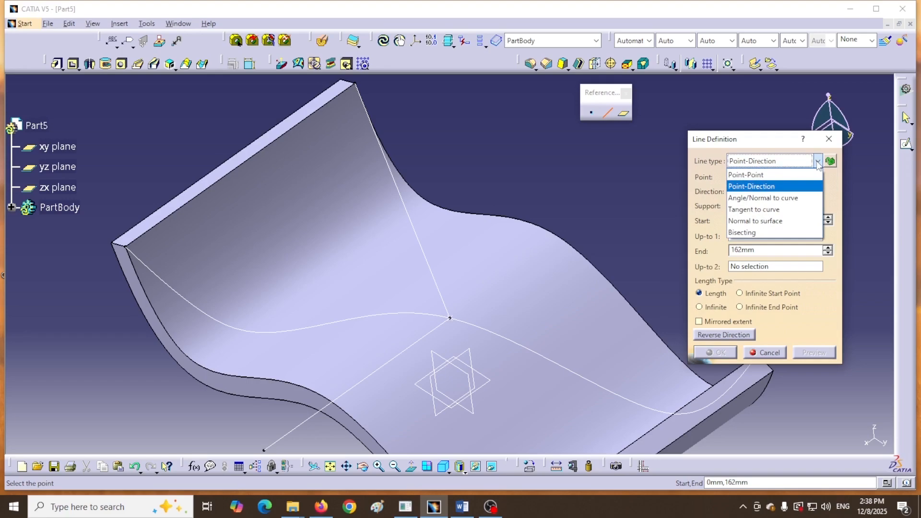
click(747, 233)
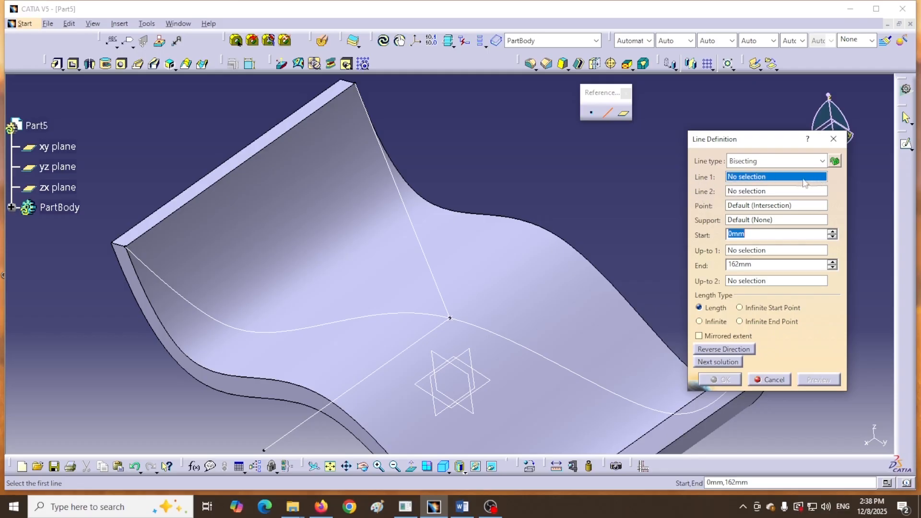
click(433, 274)
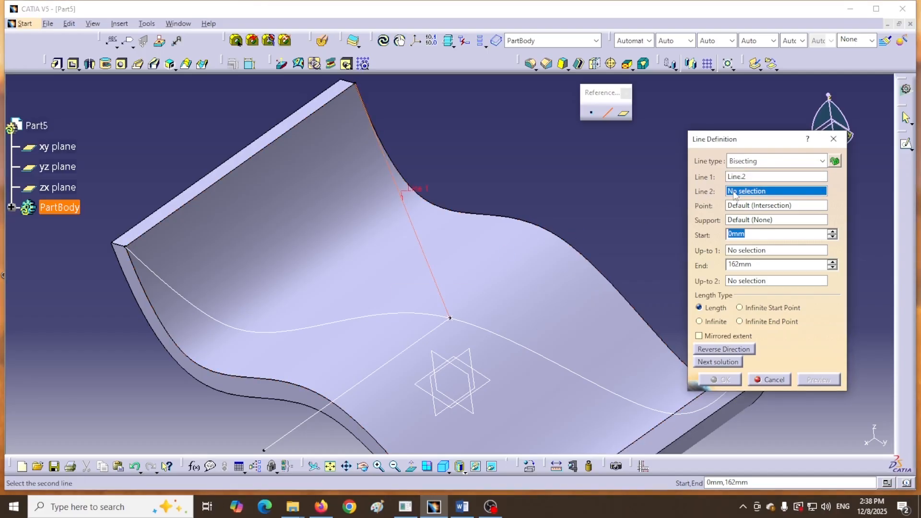
click(391, 360)
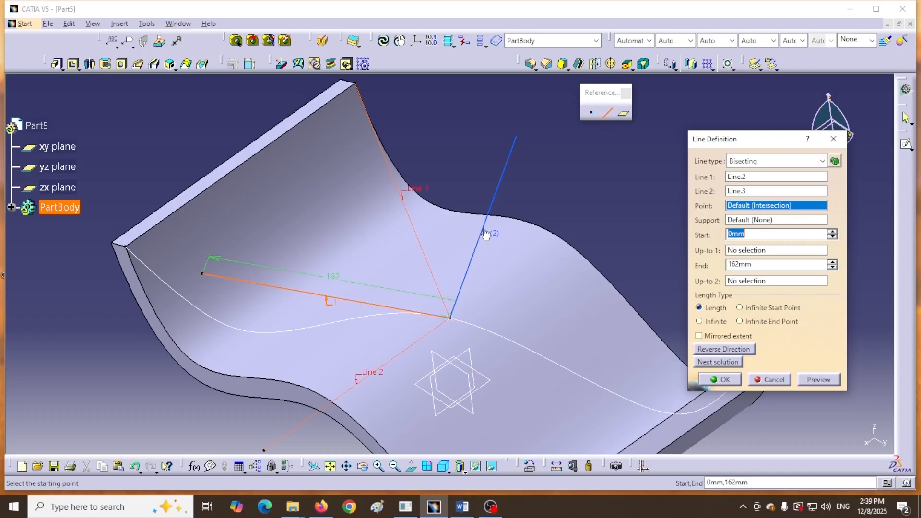
click(714, 362)
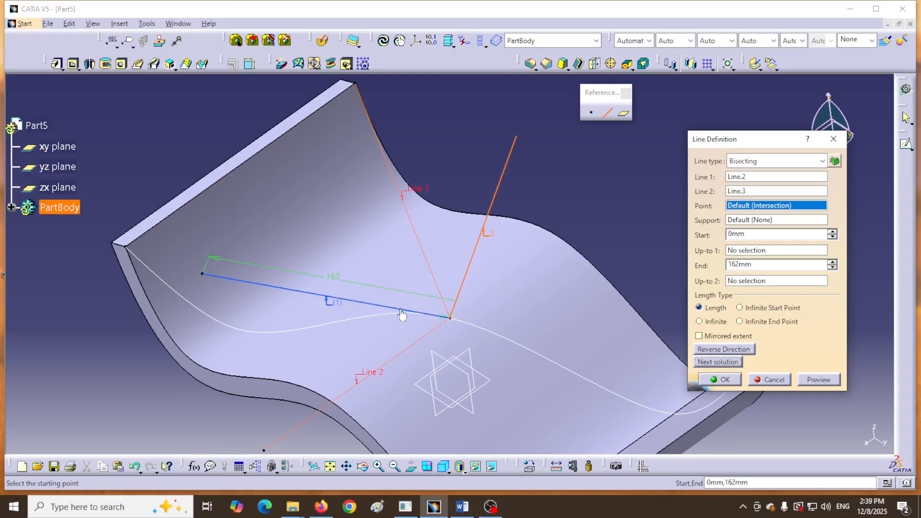
click(724, 381)
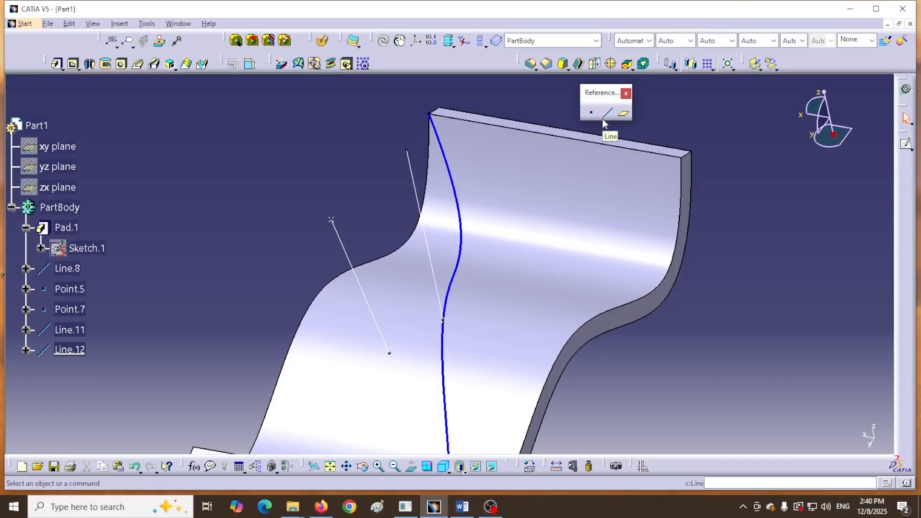
- In Part1, try a Bisecting line between the two surface-normal lines using the default intersection as its point
click(605, 114)
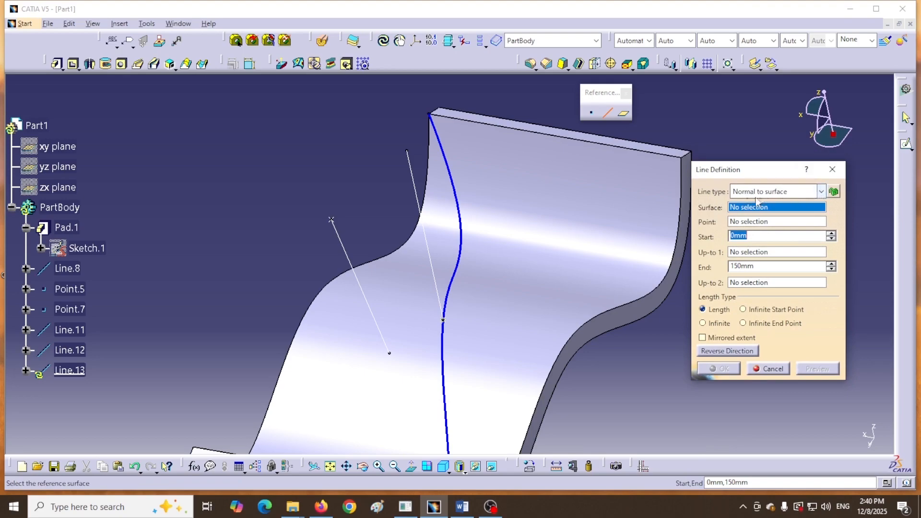
click(821, 191)
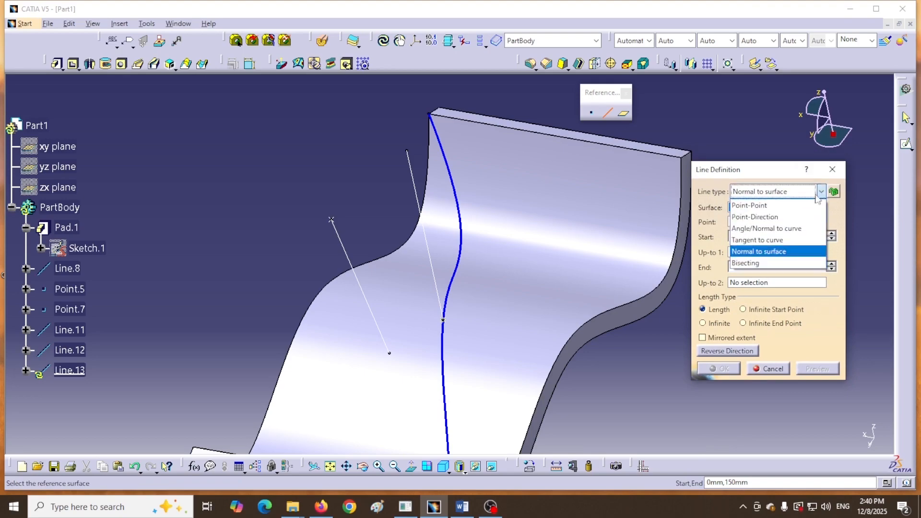
click(748, 263)
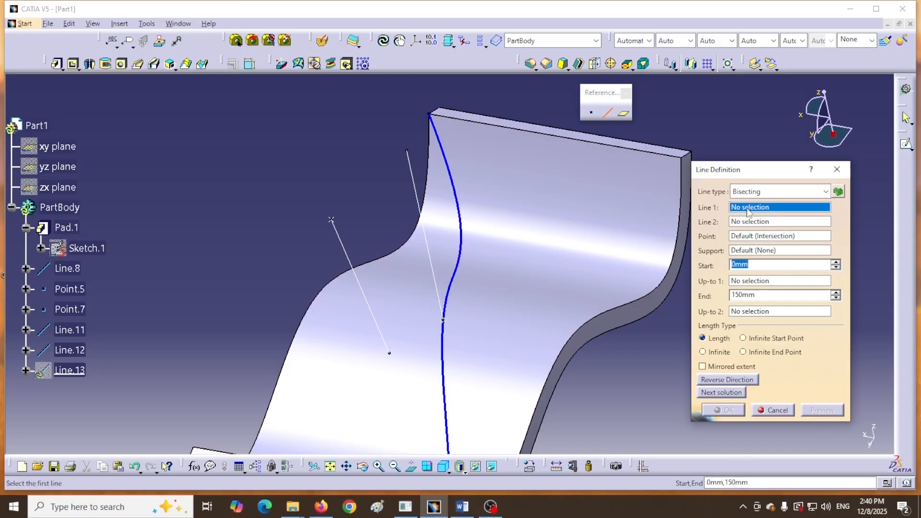
click(442, 295)
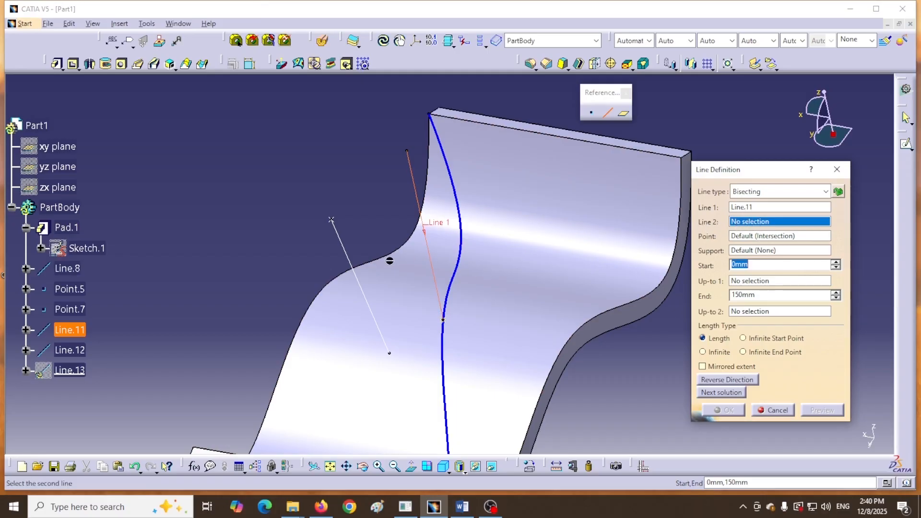
click(357, 269)
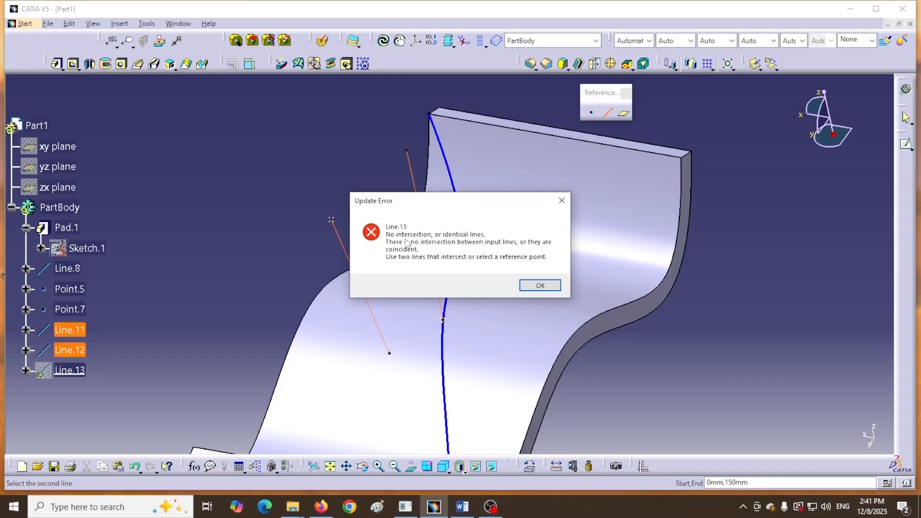
click(537, 286)
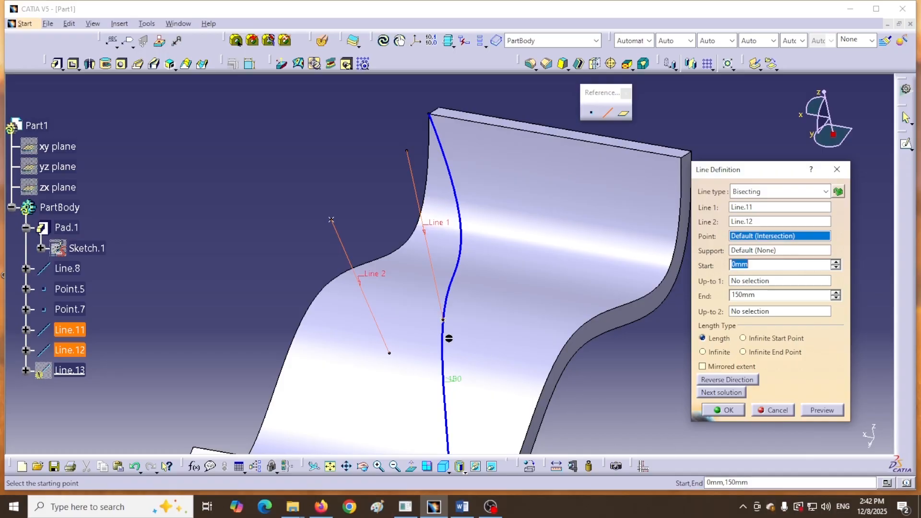
- Set the wavy curve's crest point as the bisecting line's starting point and inspect the offered solutions
click(442, 320)
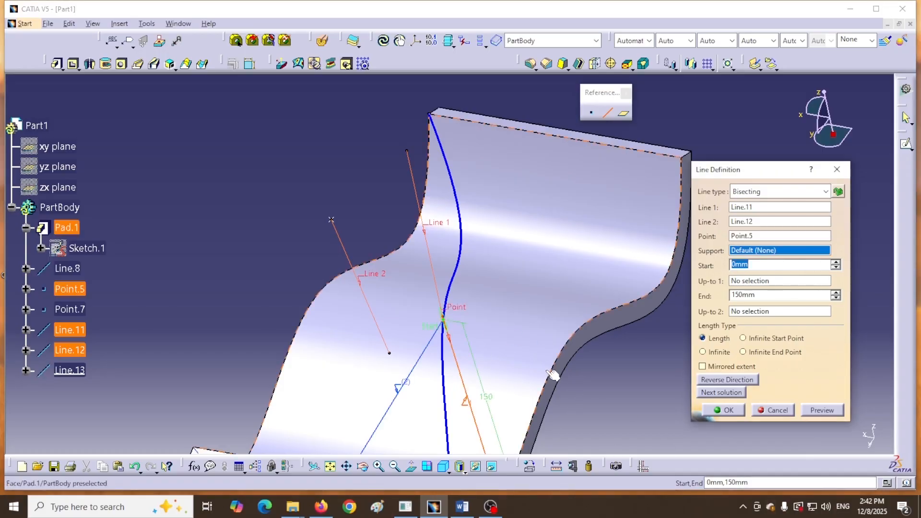
middle_drag(575, 391, 450, 395)
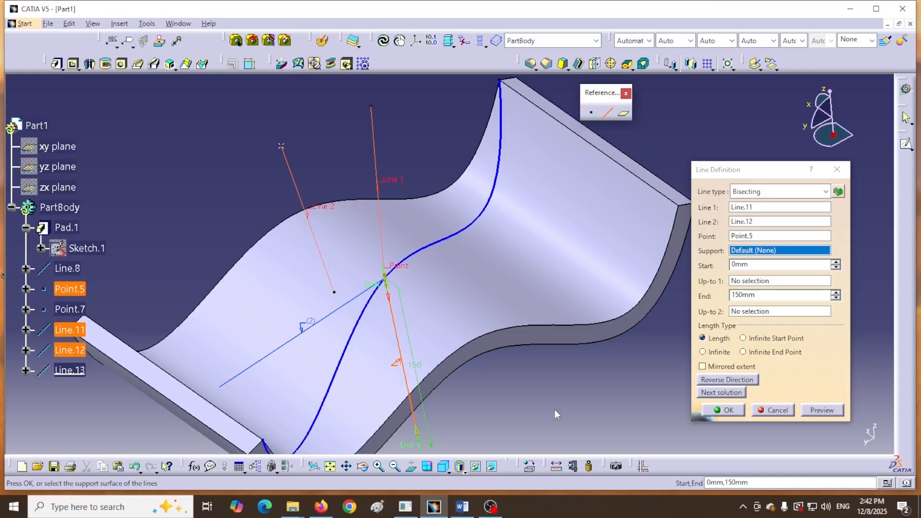
middle_drag(555, 410, 480, 444)
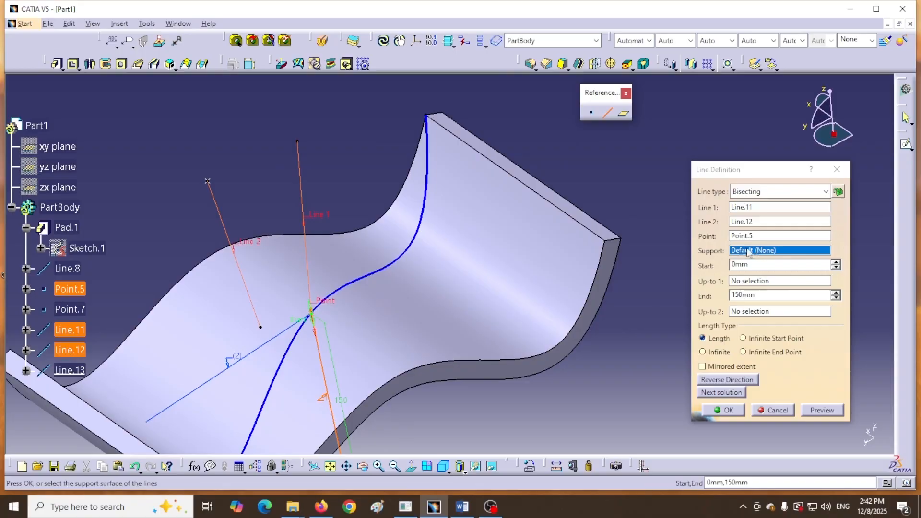
- Move the bisecting line's starting point to the pad's upper corner vertex, and then to the coordinates point above the surface
click(766, 236)
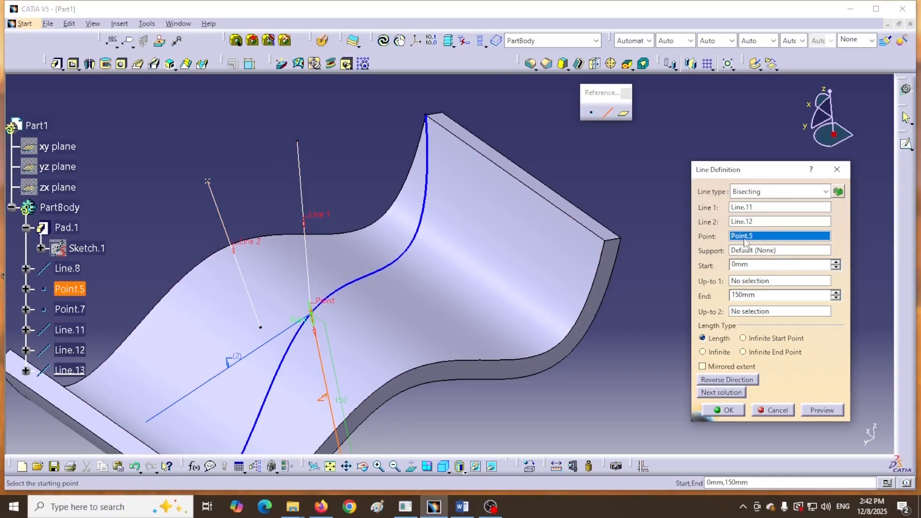
click(605, 245)
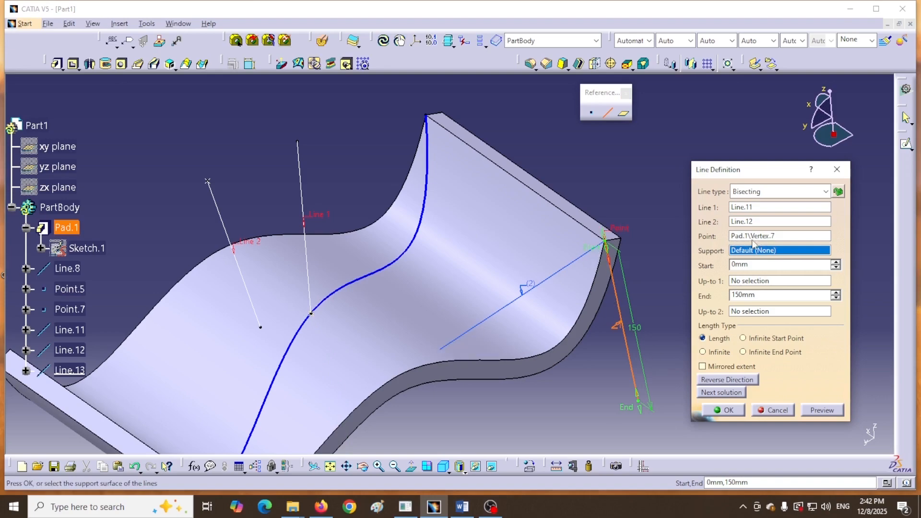
click(770, 236)
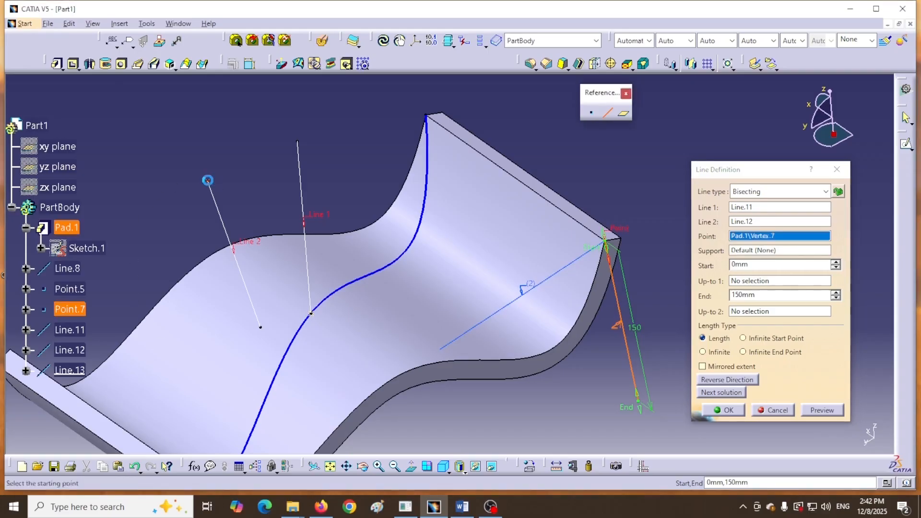
click(207, 179)
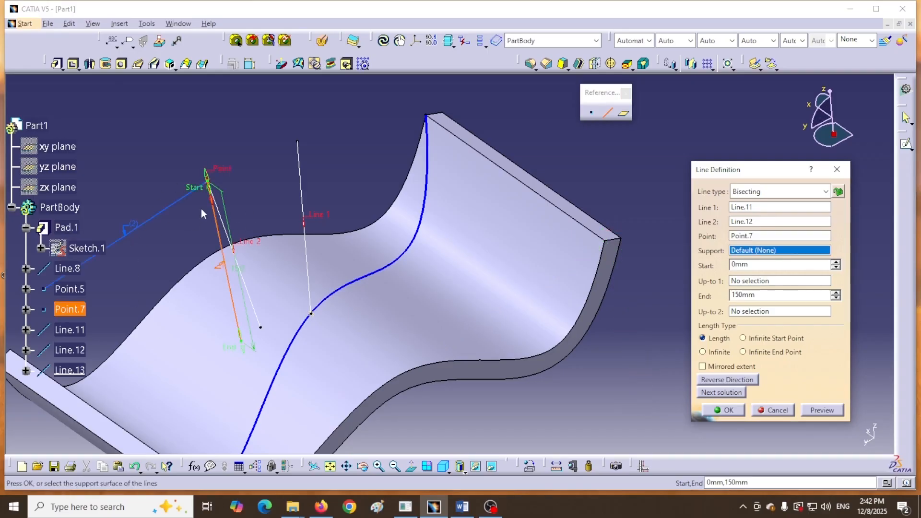